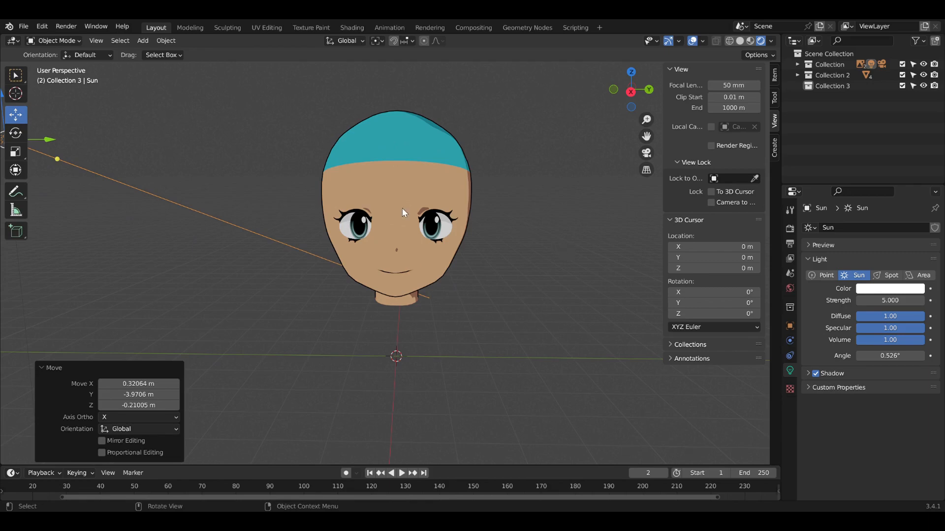
Step: Add a Bezier circle and a path curve at the world origin
{"action": "mouse_move", "coordinate": [437, 161]}
{"action": "middle_mouse_down"}
{"action": "mouse_move", "coordinate": [350, 179]}
{"action": "mouse_move", "coordinate": [428, 157]}
{"action": "middle_mouse_up"}
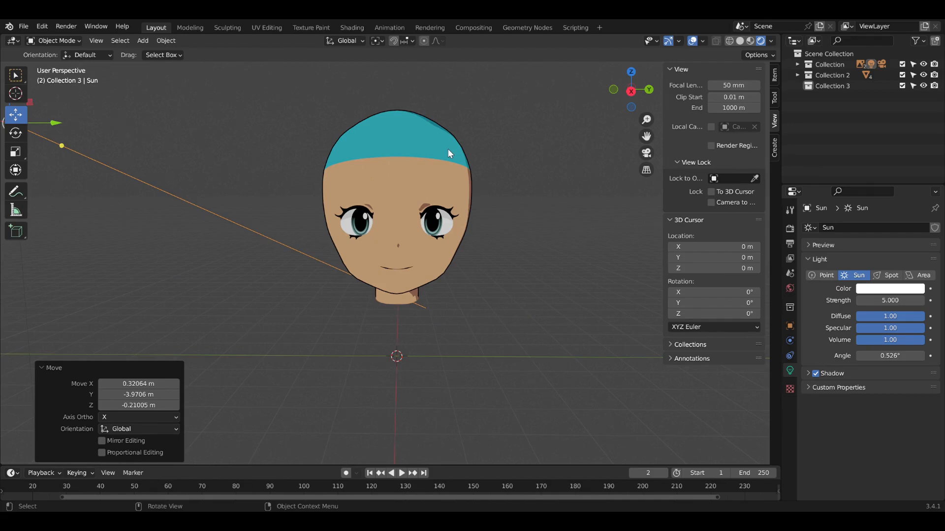
{"action": "left_click", "coordinate": [141, 41]}
{"action": "mouse_move", "coordinate": [142, 53]}
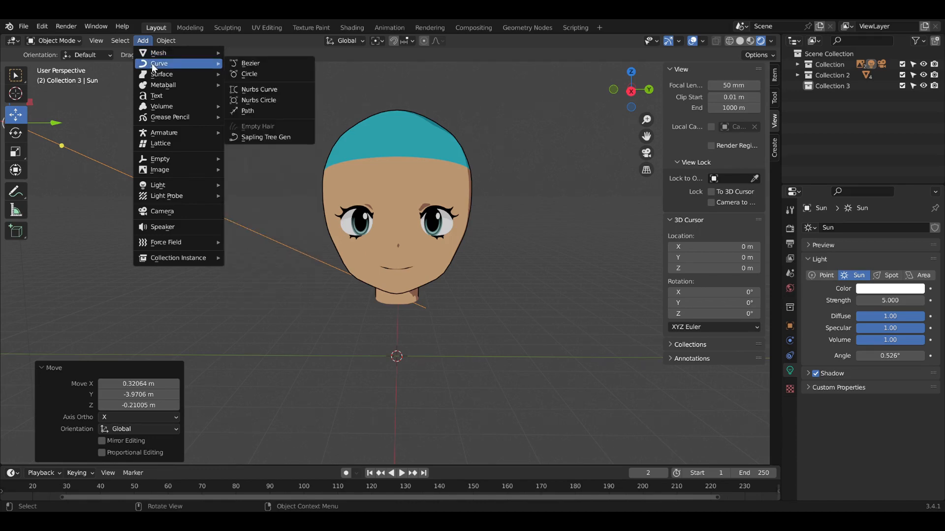
{"action": "left_click", "coordinate": [228, 74]}
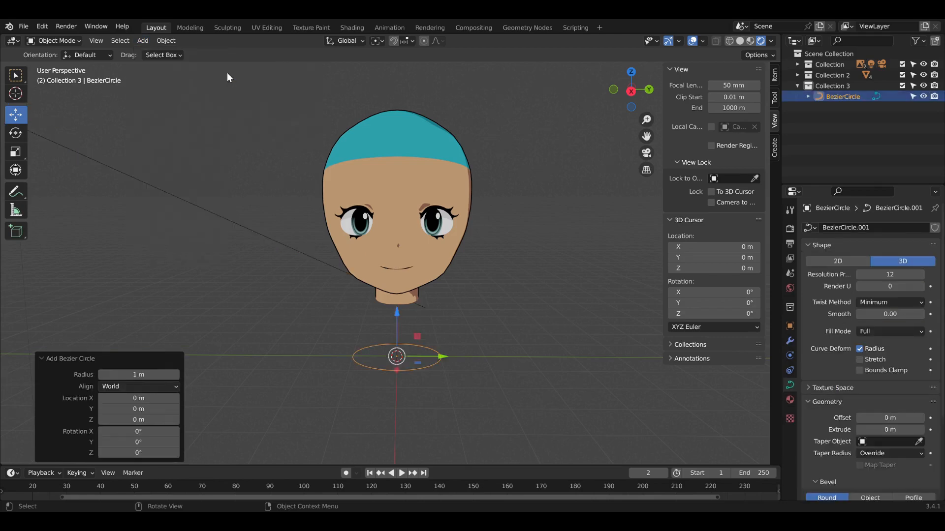
{"action": "left_click", "coordinate": [139, 42]}
{"action": "mouse_move", "coordinate": [146, 63]}
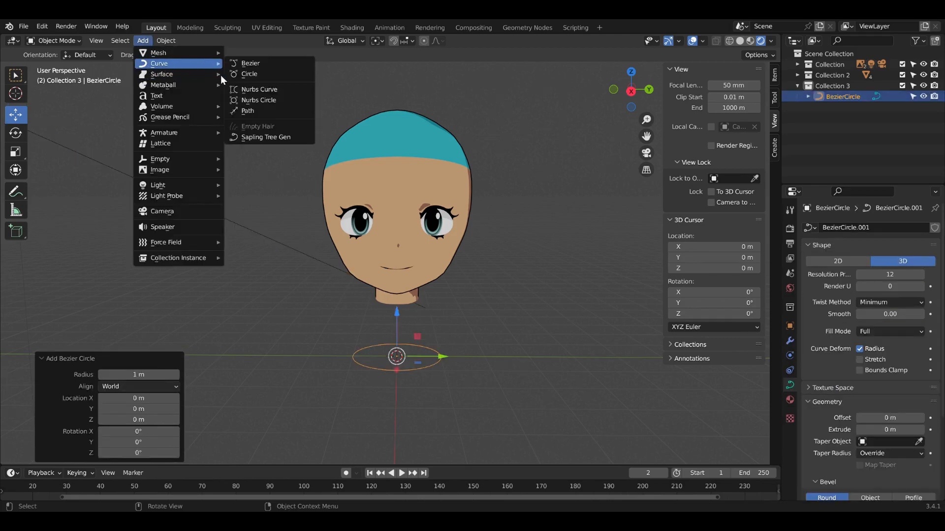
{"action": "left_click", "coordinate": [240, 112]}
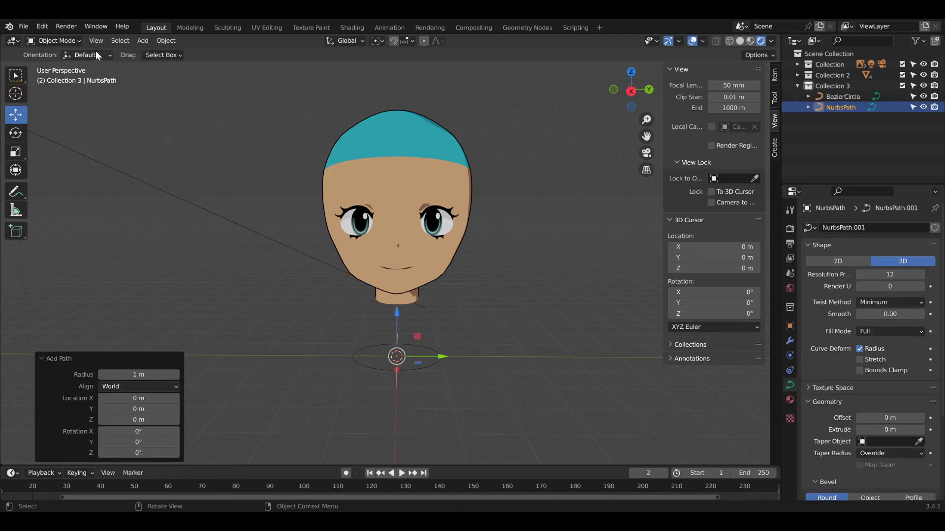
{"action": "left_click", "coordinate": [143, 40]}
{"action": "mouse_move", "coordinate": [147, 66]}
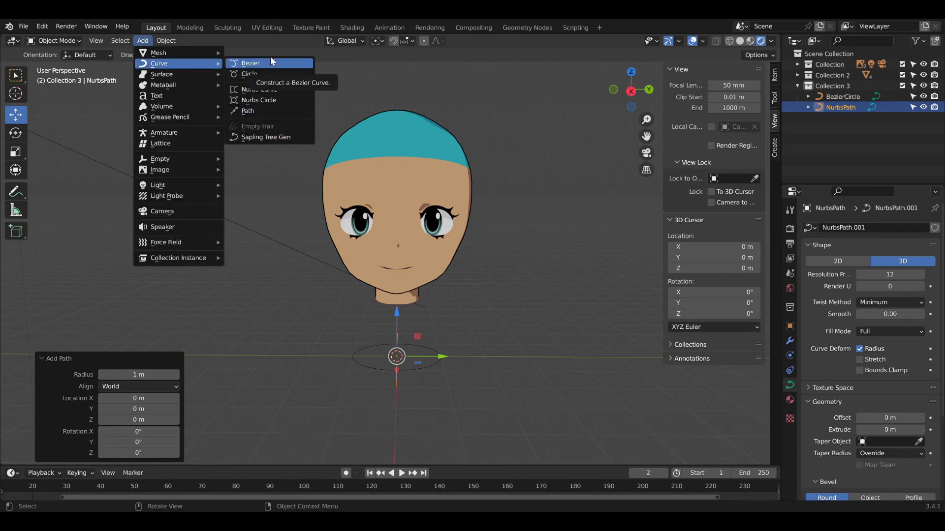
{"action": "left_click", "coordinate": [428, 367]}
{"action": "left_click", "coordinate": [395, 383]}
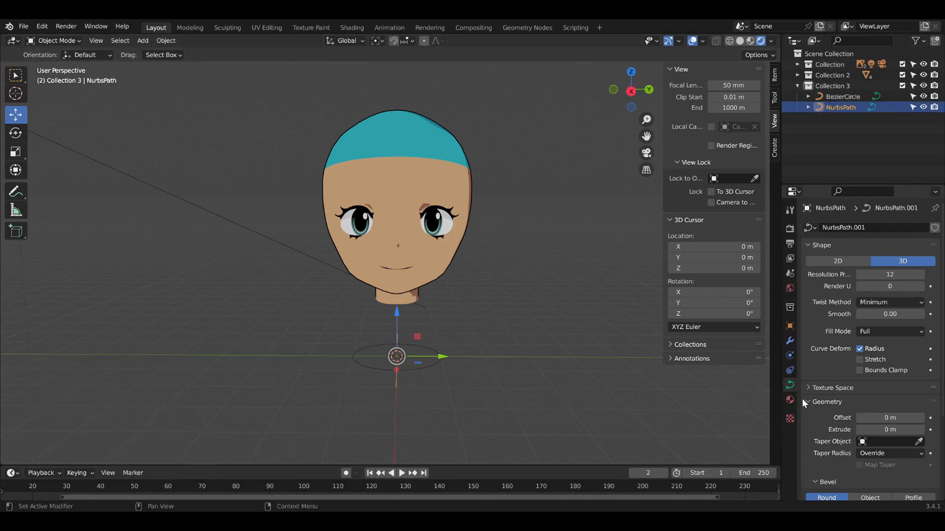
Step: Bevel the path curve by object, using BezierCircle as its cross-section
{"action": "scroll", "coordinate": [817, 387], "scroll_direction": "down", "scroll_amount": 4}
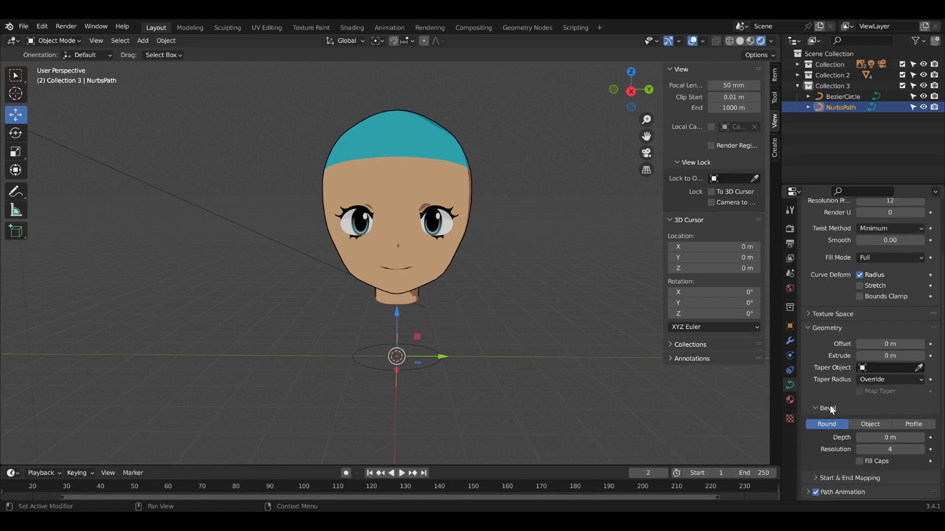
{"action": "left_click", "coordinate": [863, 426]}
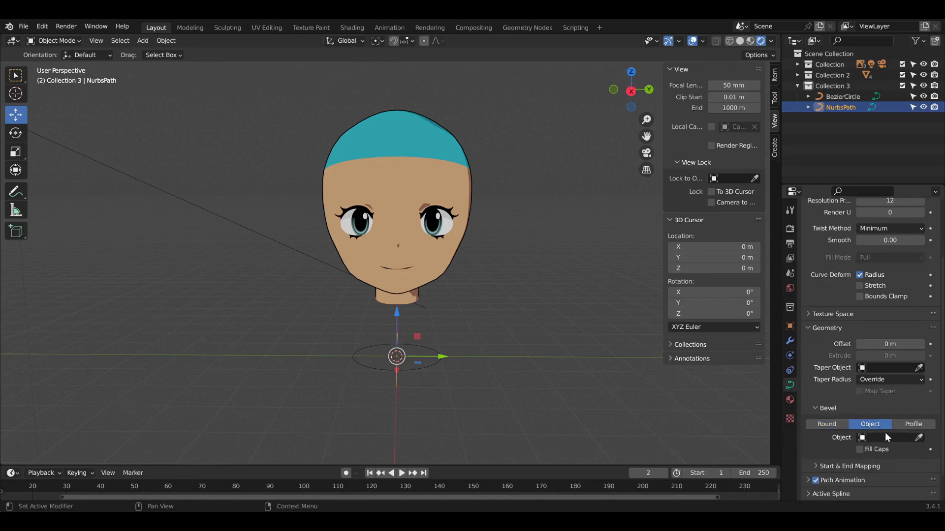
{"action": "left_click", "coordinate": [918, 437]}
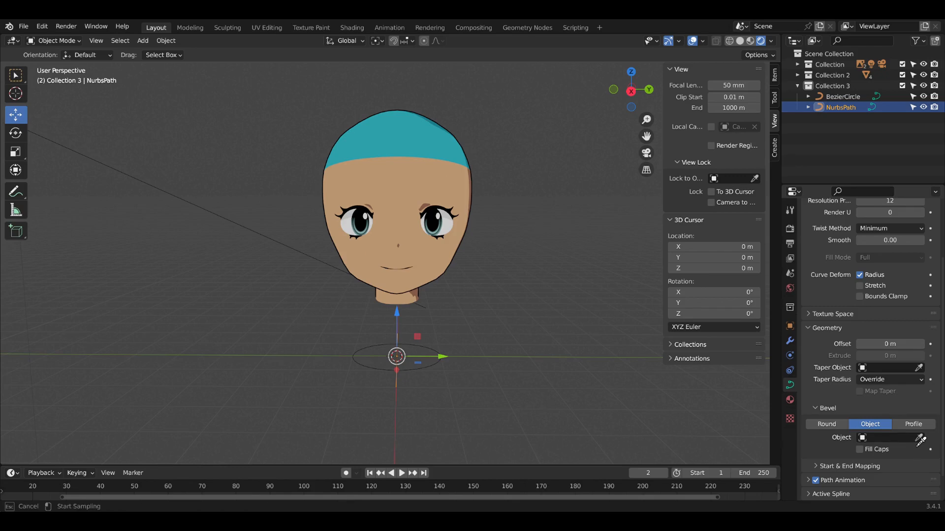
{"action": "left_click", "coordinate": [841, 97]}
Step: Scale the Bezier circle uniformly to about 0.26 to thin the tube
{"action": "left_click", "coordinate": [427, 368]}
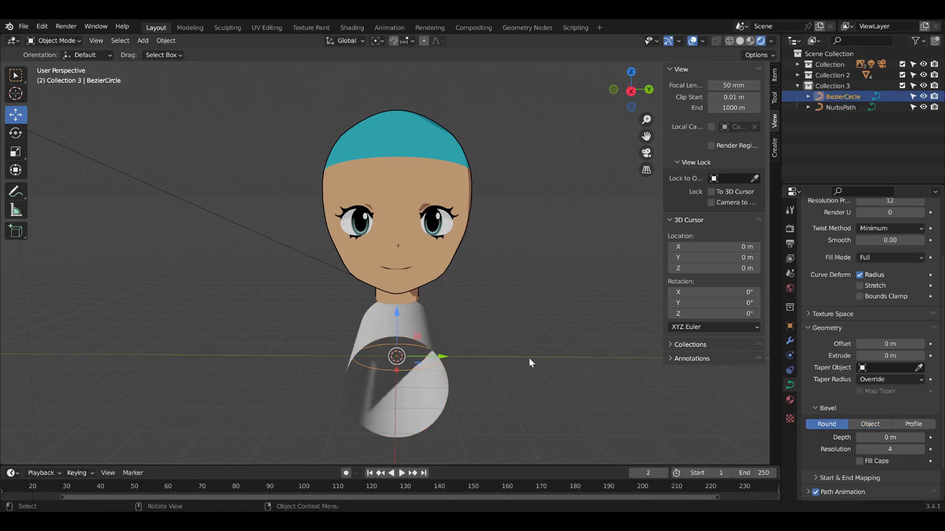
{"action": "key", "text": "s"}
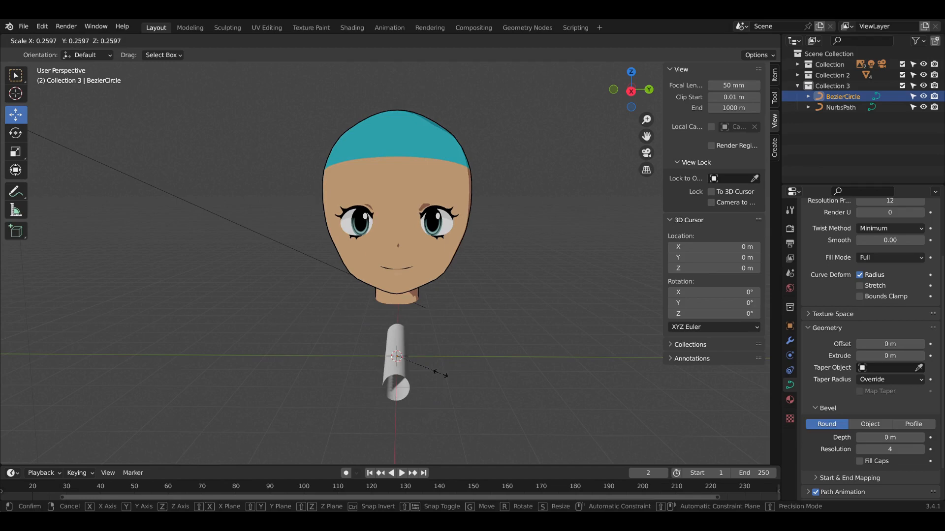
{"action": "left_click", "coordinate": [407, 356]}
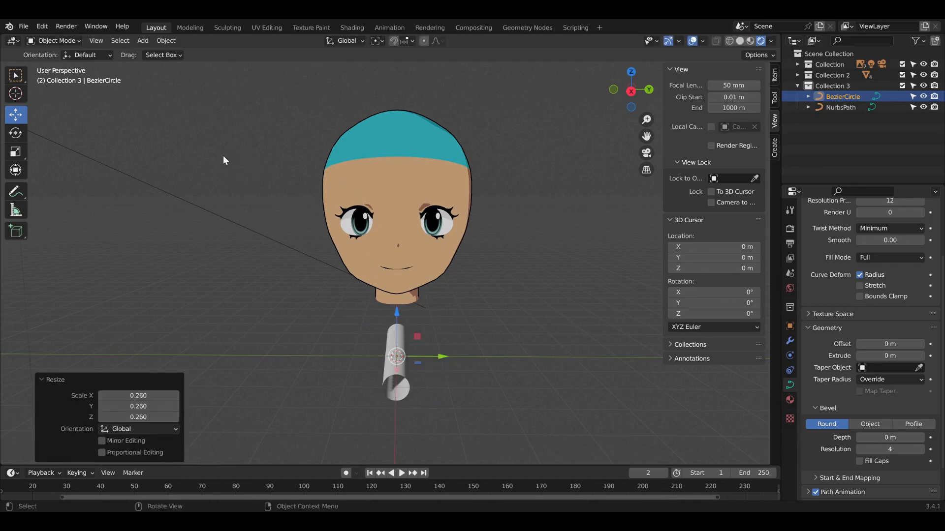
Step: In the Modeling workspace, move the circle's negative-Y control point inward along Y to about -0.25 m
{"action": "left_click", "coordinate": [190, 27]}
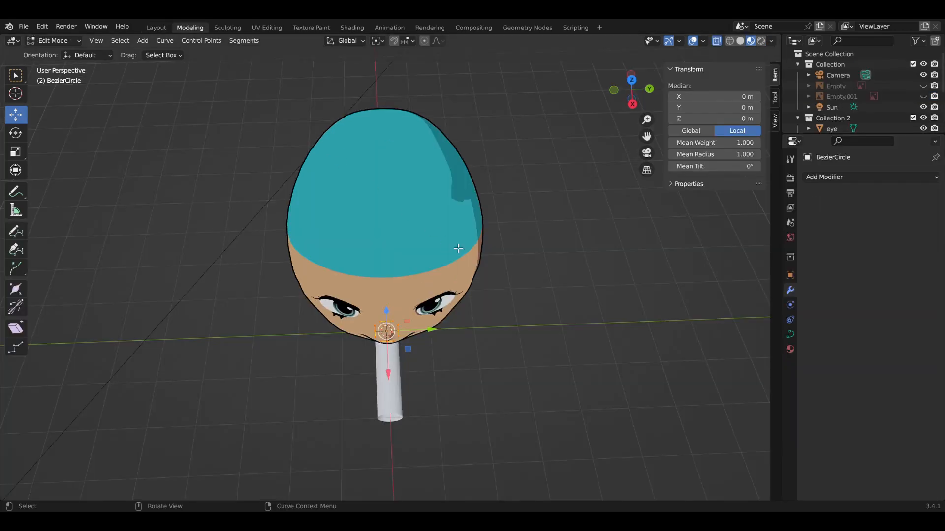
{"action": "middle_click_drag", "start_coordinate": [487, 290], "coordinate": [398, 238]}
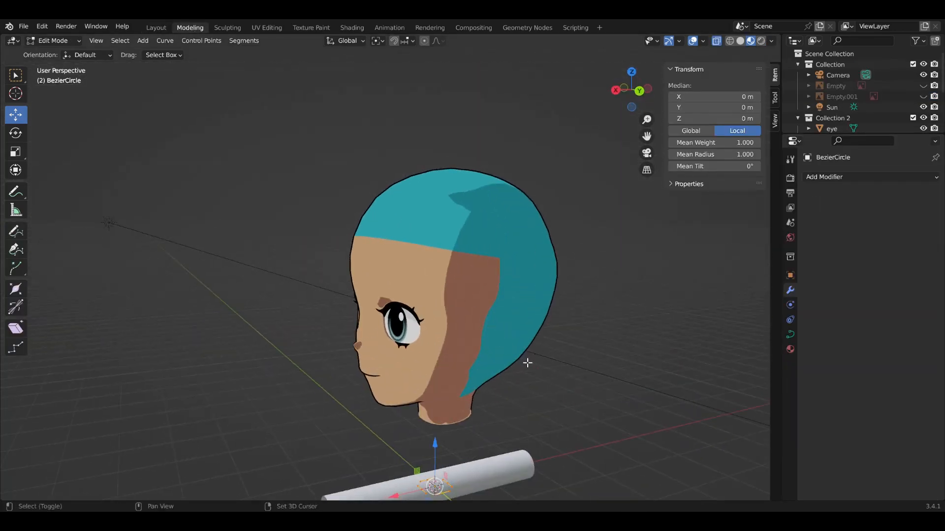
{"action": "middle_click_drag", "start_coordinate": [527, 363], "coordinate": [502, 169]}
{"action": "scroll", "coordinate": [379, 291], "scroll_direction": "up", "scroll_amount": 8}
{"action": "middle_click_drag", "start_coordinate": [380, 290], "coordinate": [476, 328]}
{"action": "left_click", "coordinate": [403, 266]}
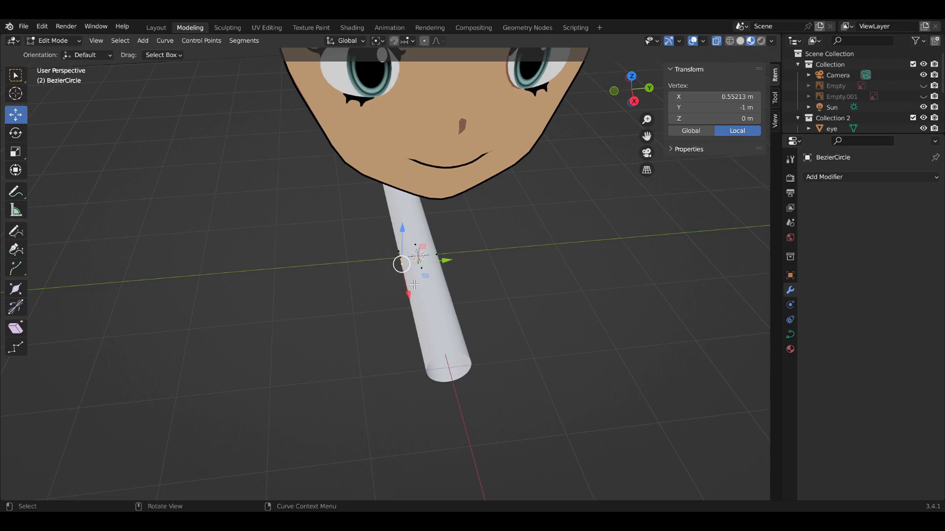
{"action": "left_click", "coordinate": [417, 264]}
{"action": "middle_click_drag", "start_coordinate": [418, 264], "coordinate": [439, 401]}
{"action": "left_click_drag", "start_coordinate": [461, 271], "coordinate": [485, 275]}
{"action": "middle_click_drag", "start_coordinate": [485, 275], "coordinate": [320, 306]}
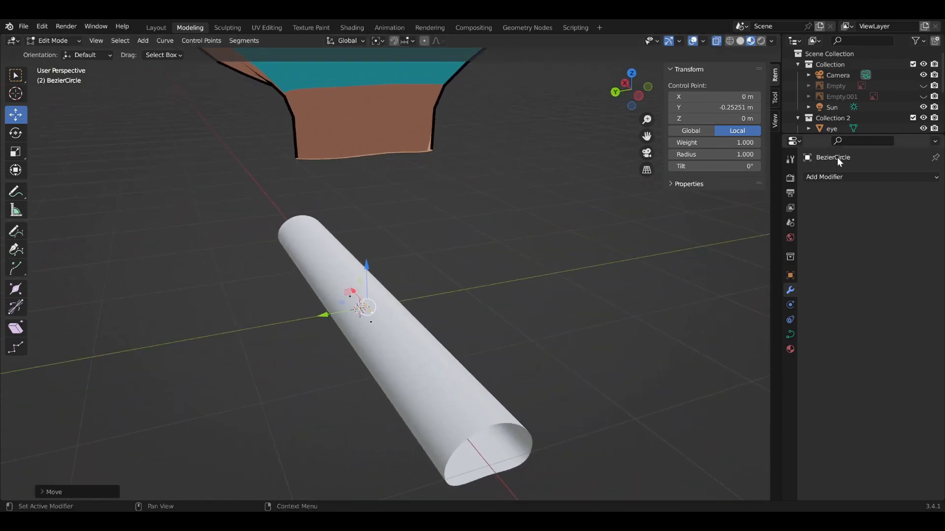
Step: Back in the Layout workspace, raise the Bezier circle about 6.02 m along Z, above the head
{"action": "left_click_drag", "start_coordinate": [825, 141], "coordinate": [825, 203]}
{"action": "scroll", "coordinate": [514, 290], "scroll_direction": "up", "scroll_amount": 5}
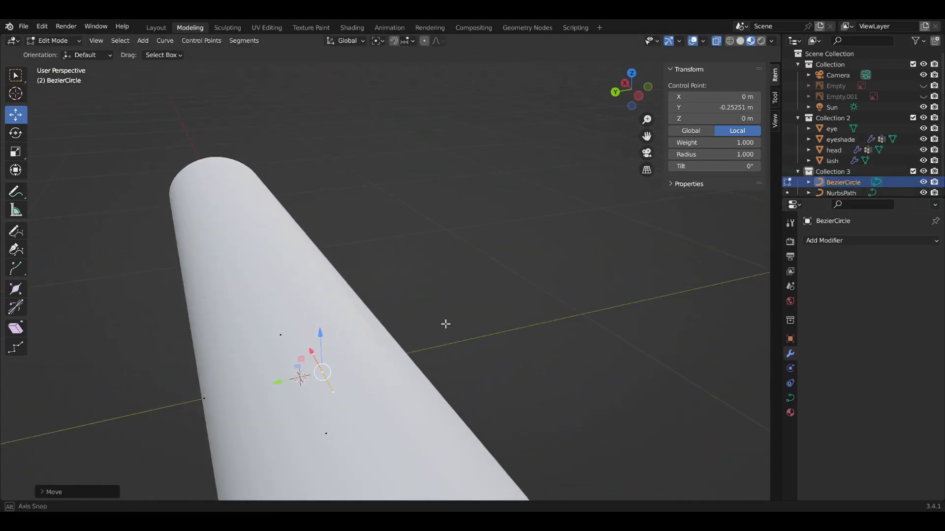
{"action": "left_click", "coordinate": [145, 29]}
{"action": "left_click_drag", "start_coordinate": [397, 308], "coordinate": [385, 81]}
{"action": "middle_click_drag", "start_coordinate": [385, 81], "coordinate": [385, 127]}
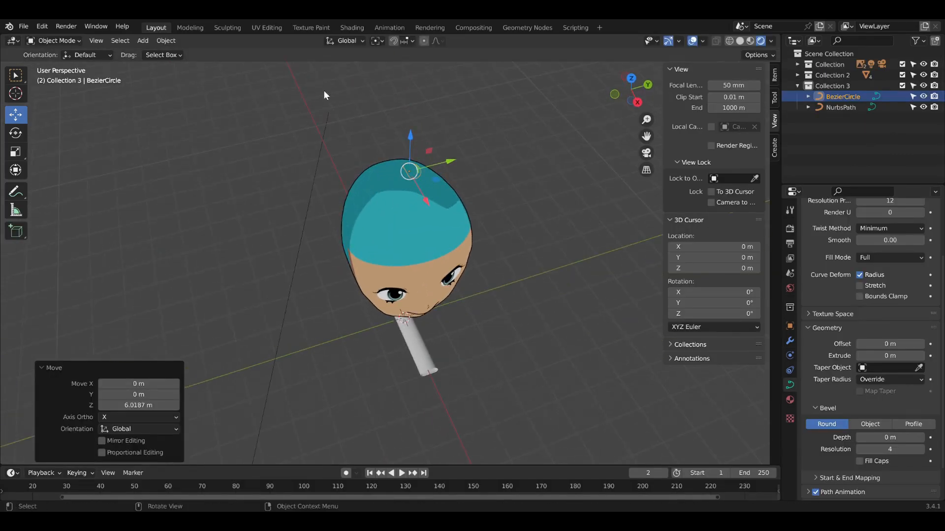
Step: Return to editing the raised circle's points in the Modeling workspace and show its curve geometry and bevel settings
{"action": "left_click", "coordinate": [196, 27]}
{"action": "key", "text": "KP_Decimal"}
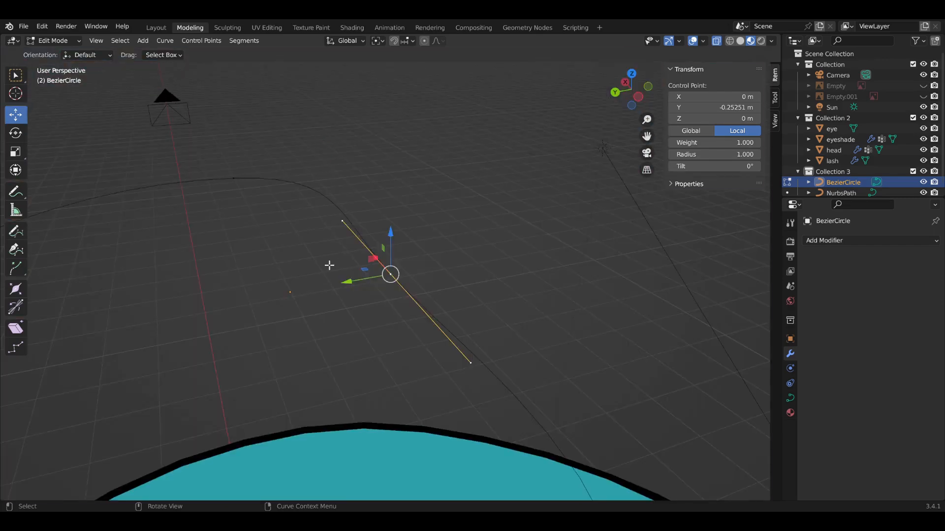
{"action": "middle_click_drag", "start_coordinate": [620, 350], "coordinate": [464, 333]}
{"action": "middle_click_drag", "start_coordinate": [540, 309], "coordinate": [512, 378]}
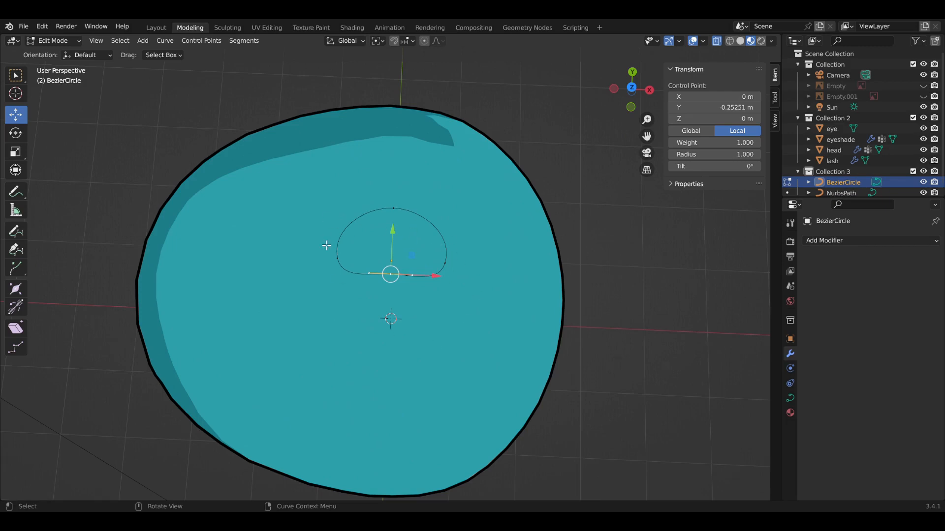
{"action": "scroll", "coordinate": [725, 396], "scroll_direction": "down", "scroll_amount": 2}
{"action": "left_click", "coordinate": [791, 397]}
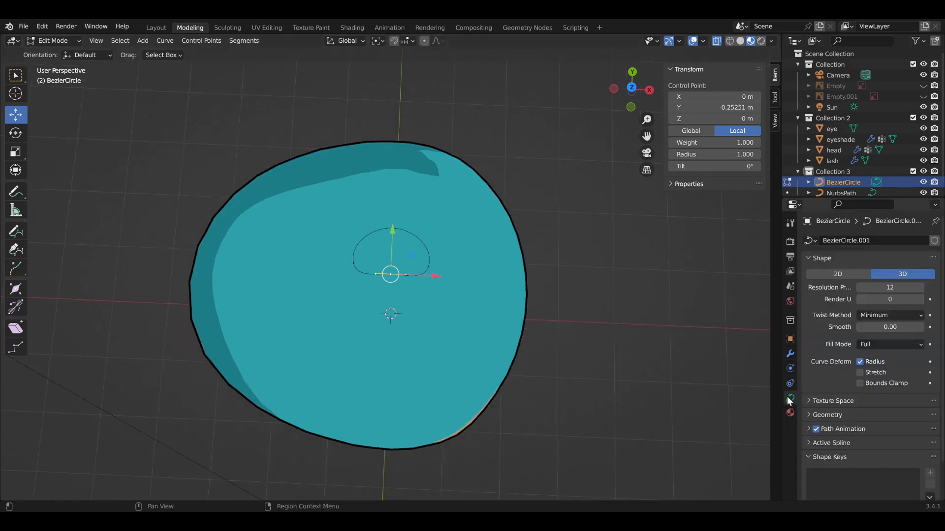
{"action": "left_click", "coordinate": [813, 373]}
{"action": "scroll", "coordinate": [889, 433], "scroll_direction": "down", "scroll_amount": 3}
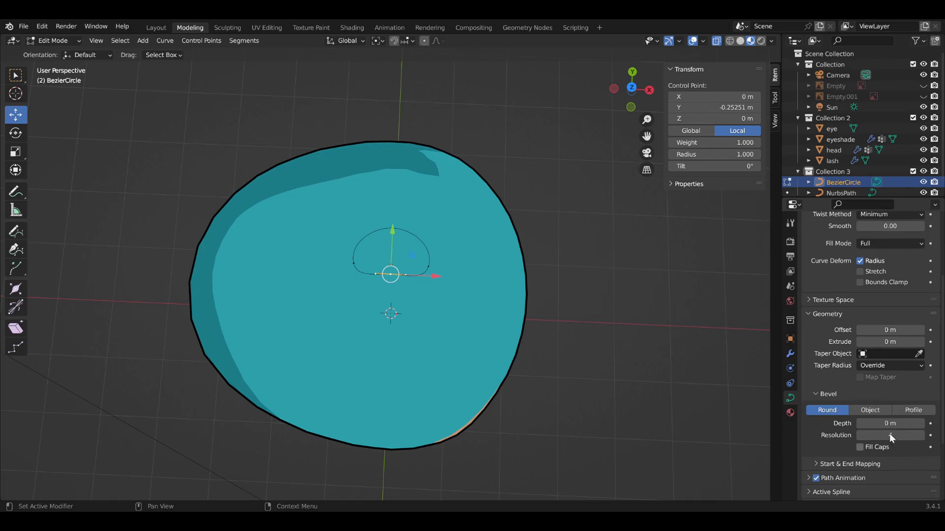
Step: Lower the Bezier circle's preview resolution to 5
{"action": "middle_click_drag", "start_coordinate": [622, 356], "coordinate": [461, 468]}
{"action": "scroll", "coordinate": [405, 327], "scroll_direction": "up", "scroll_amount": 5}
{"action": "scroll", "coordinate": [404, 328], "scroll_direction": "down", "scroll_amount": 3}
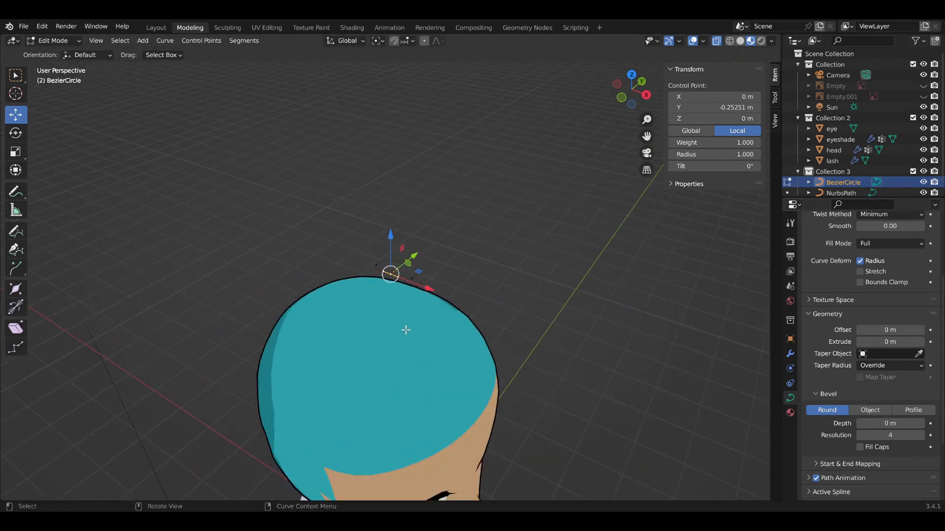
{"action": "middle_click_drag", "start_coordinate": [469, 410], "coordinate": [408, 239], "text": "shift"}
{"action": "scroll", "coordinate": [491, 382], "scroll_direction": "down", "scroll_amount": 3}
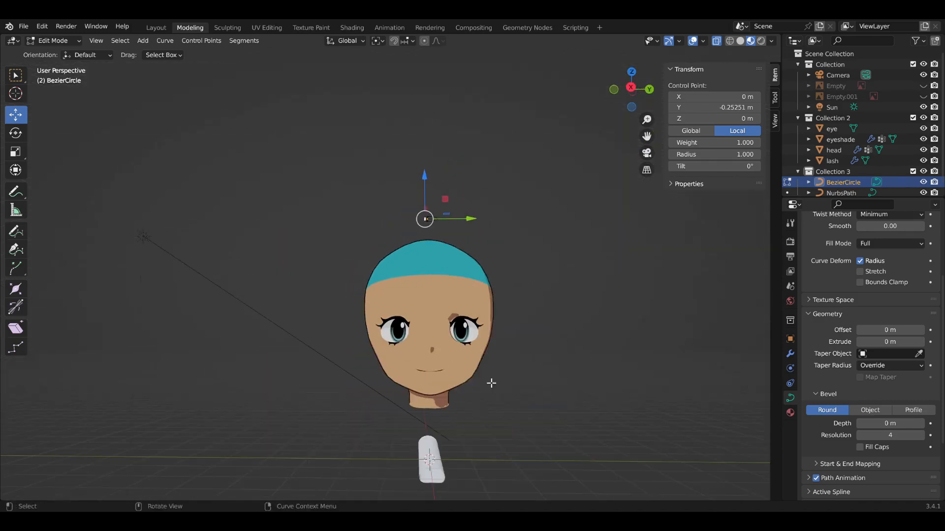
{"action": "middle_click_drag", "start_coordinate": [493, 441], "coordinate": [489, 375], "text": "shift"}
{"action": "scroll", "coordinate": [492, 374], "scroll_direction": "down", "scroll_amount": 2}
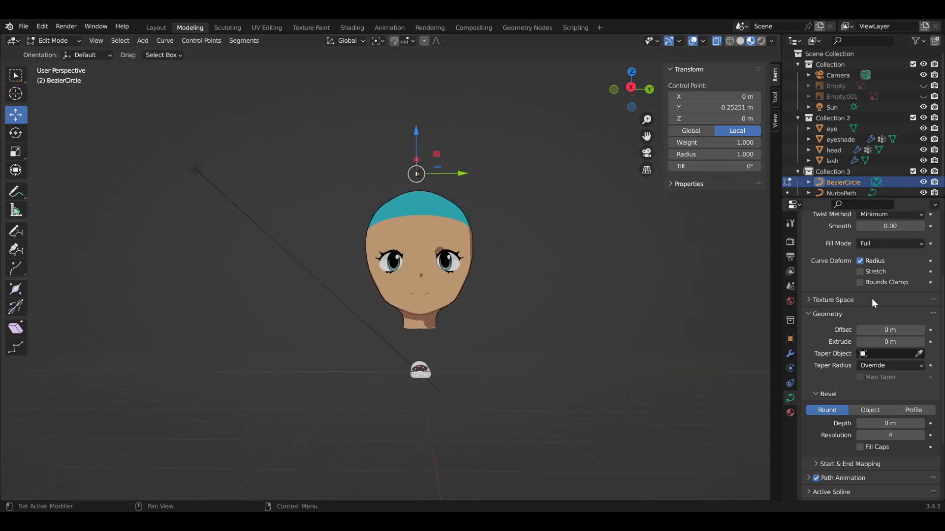
{"action": "scroll", "coordinate": [872, 298], "scroll_direction": "up", "scroll_amount": 5}
{"action": "left_click", "coordinate": [858, 288]}
{"action": "left_click", "coordinate": [859, 288]}
{"action": "left_click", "coordinate": [859, 287]}
{"action": "left_click", "coordinate": [858, 287]}
{"action": "left_click", "coordinate": [858, 288]}
{"action": "left_click", "coordinate": [859, 288]}
{"action": "left_click", "coordinate": [859, 288]}
Step: Try a preview resolution of 2 on the circle while viewing the tube, and settle on 4
{"action": "middle_click_drag", "start_coordinate": [718, 270], "coordinate": [506, 240]}
{"action": "scroll", "coordinate": [495, 279], "scroll_direction": "up", "scroll_amount": 8}
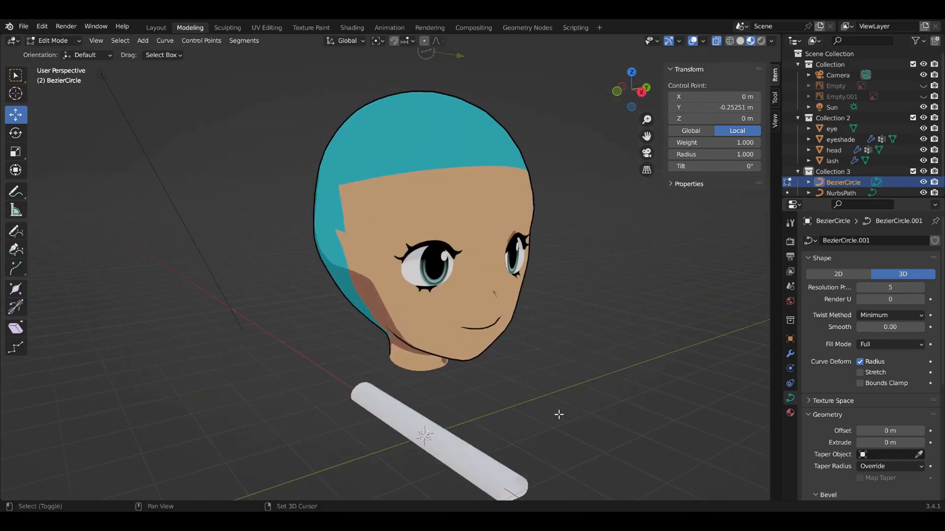
{"action": "left_click", "coordinate": [859, 286]}
{"action": "left_click", "coordinate": [859, 286]}
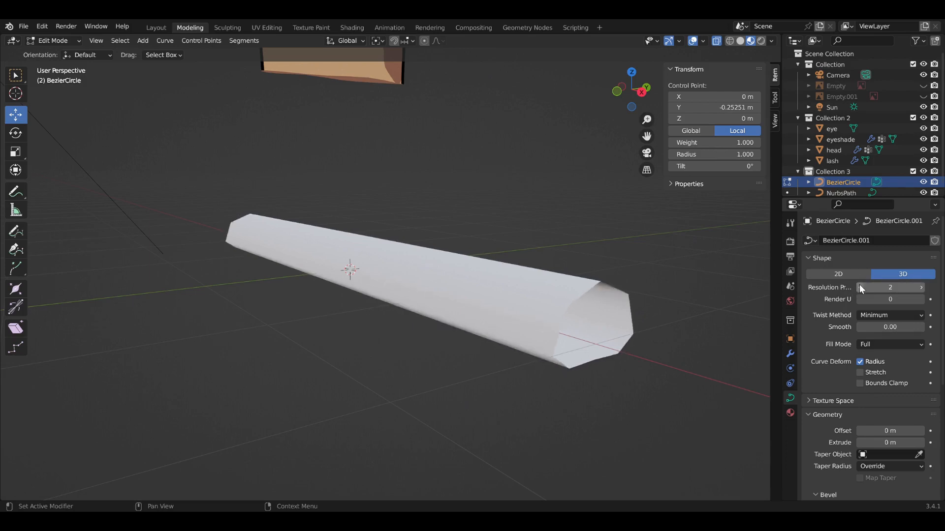
{"action": "left_click", "coordinate": [923, 286]}
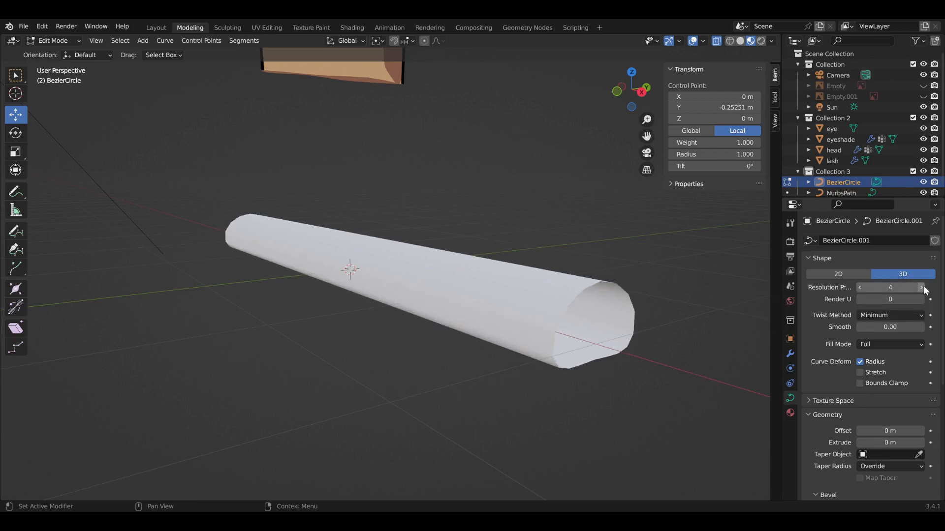
Step: From the top view, set the handles of the circle's two opposite side control points to Vector
{"action": "middle_click_drag", "start_coordinate": [607, 207], "coordinate": [544, 194]}
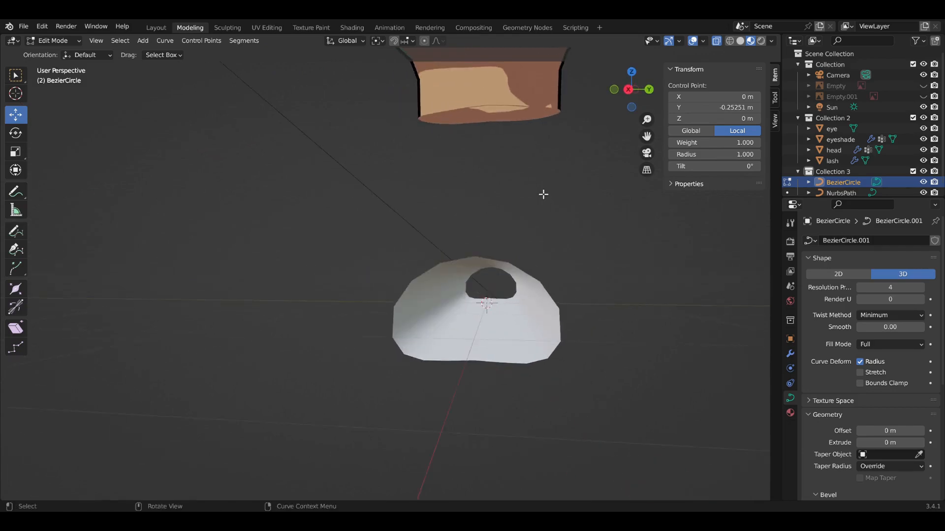
{"action": "scroll", "coordinate": [544, 194], "scroll_direction": "down", "scroll_amount": 5}
{"action": "middle_click_drag", "start_coordinate": [475, 177], "coordinate": [665, 211]}
{"action": "scroll", "coordinate": [394, 301], "scroll_direction": "up", "scroll_amount": 8}
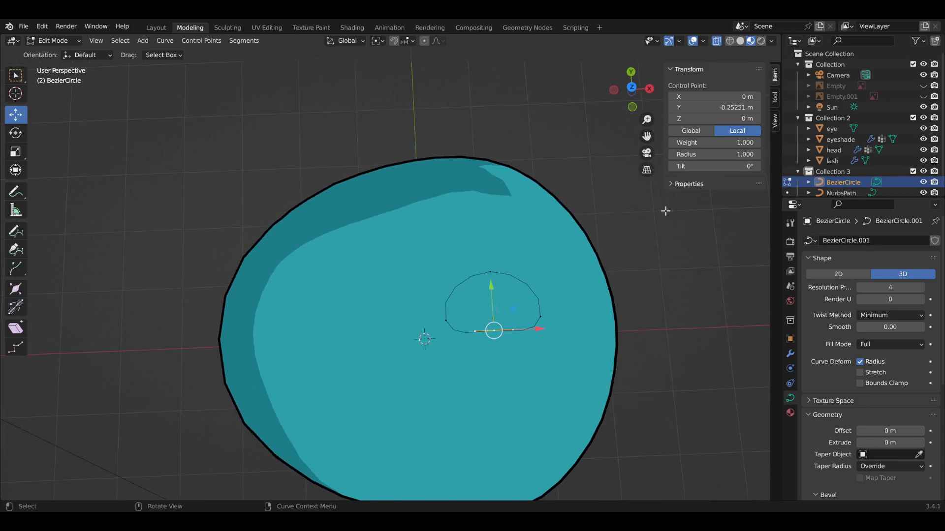
{"action": "left_click", "coordinate": [632, 87]}
{"action": "key", "text": "KP_Decimal"}
{"action": "left_click", "coordinate": [465, 252]}
{"action": "left_click", "coordinate": [335, 253], "text": "shift"}
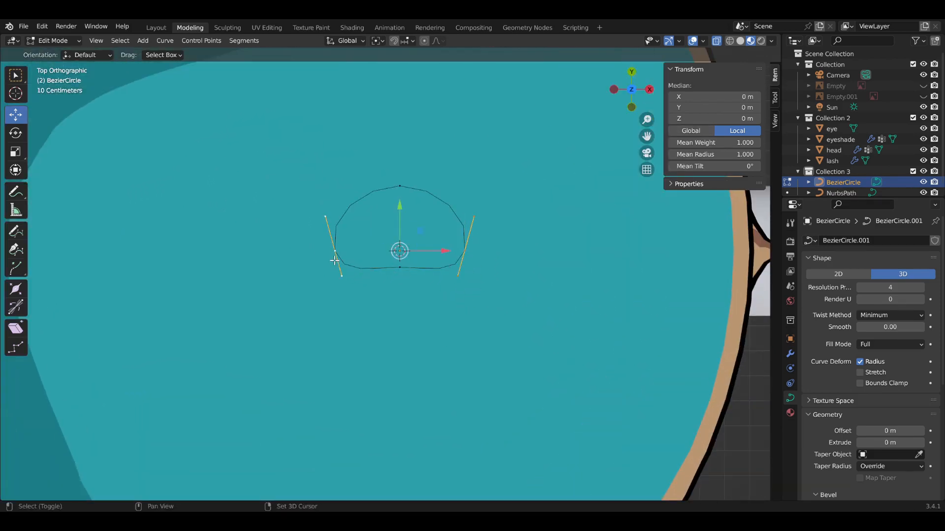
{"action": "right_click", "coordinate": [293, 263]}
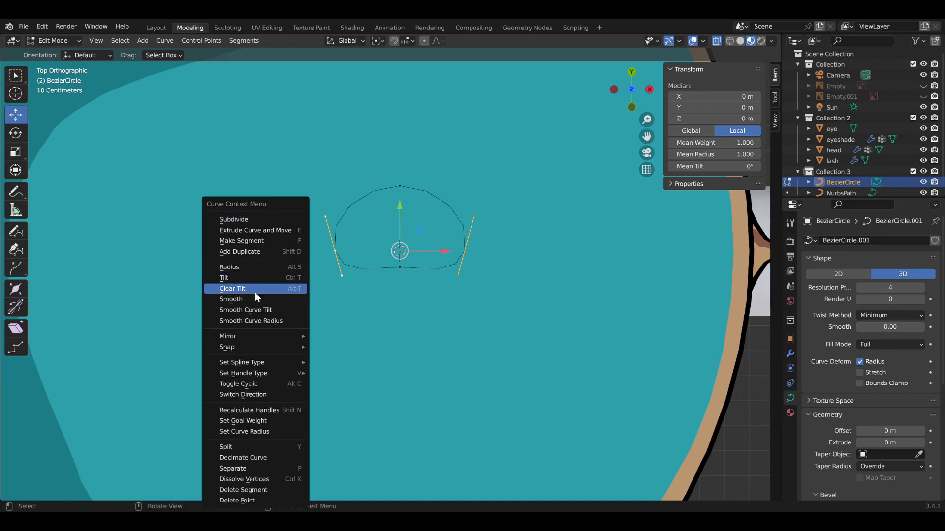
{"action": "mouse_move", "coordinate": [251, 365]}
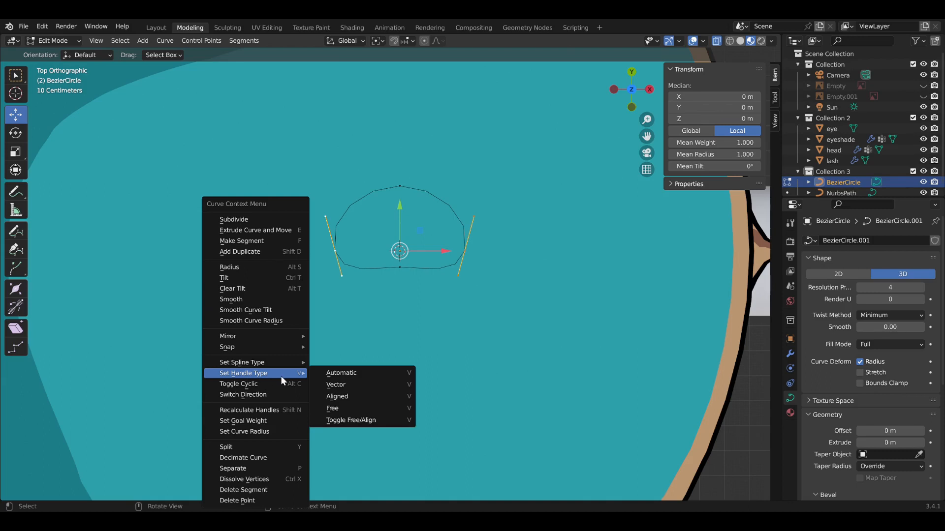
{"action": "left_click", "coordinate": [348, 386]}
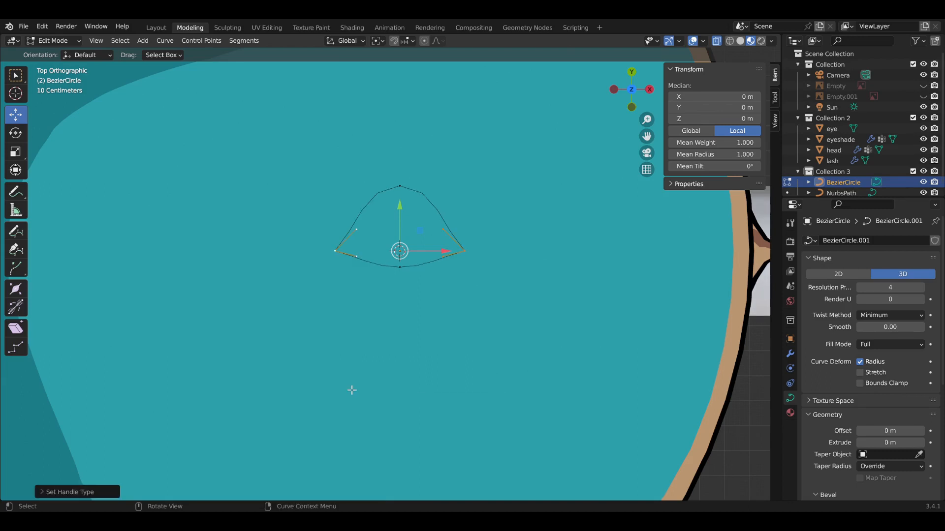
Step: Flatten the lower half of the cross-section by levelling both side points' lower handles and raising the bottom control point along Y
{"action": "left_click", "coordinate": [361, 266]}
{"action": "left_click_drag", "start_coordinate": [362, 246], "coordinate": [381, 243]}
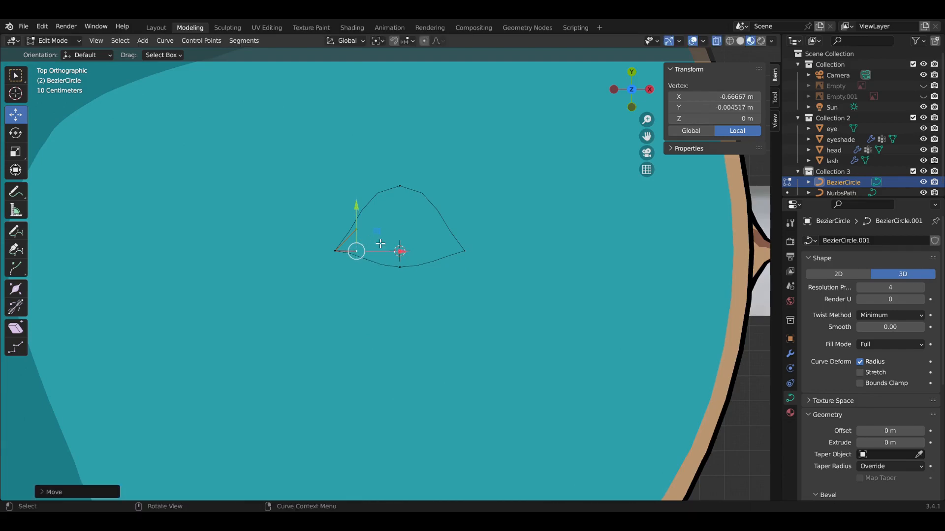
{"action": "left_click", "coordinate": [463, 252]}
{"action": "left_click", "coordinate": [443, 260]}
{"action": "left_click_drag", "start_coordinate": [443, 242], "coordinate": [443, 237]}
{"action": "left_click", "coordinate": [399, 268]}
{"action": "key", "text": "g"}
{"action": "key", "text": "y"}
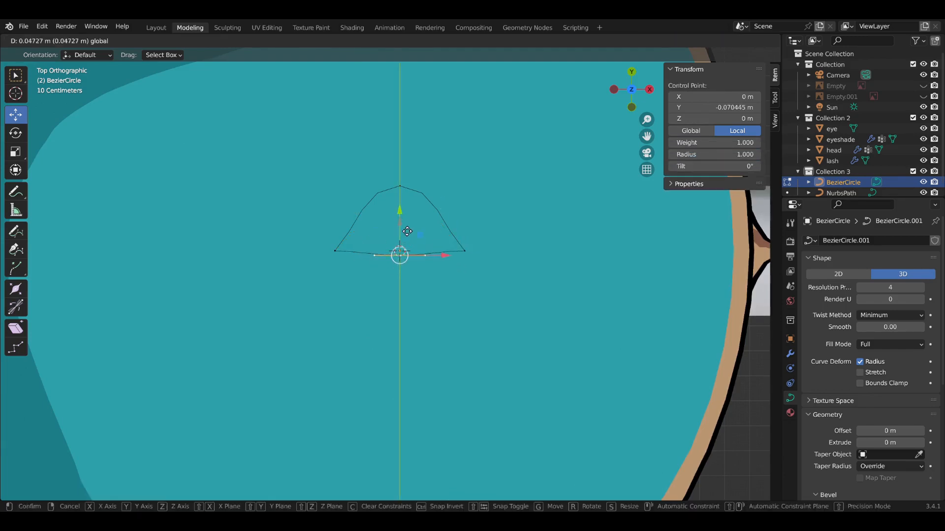
{"action": "left_click", "coordinate": [405, 229]}
Step: Move the upper handles of the two side control points outward along X until each stands above its own point
{"action": "left_click", "coordinate": [344, 249]}
{"action": "left_click_drag", "start_coordinate": [361, 234], "coordinate": [344, 231]}
{"action": "left_click", "coordinate": [465, 251]}
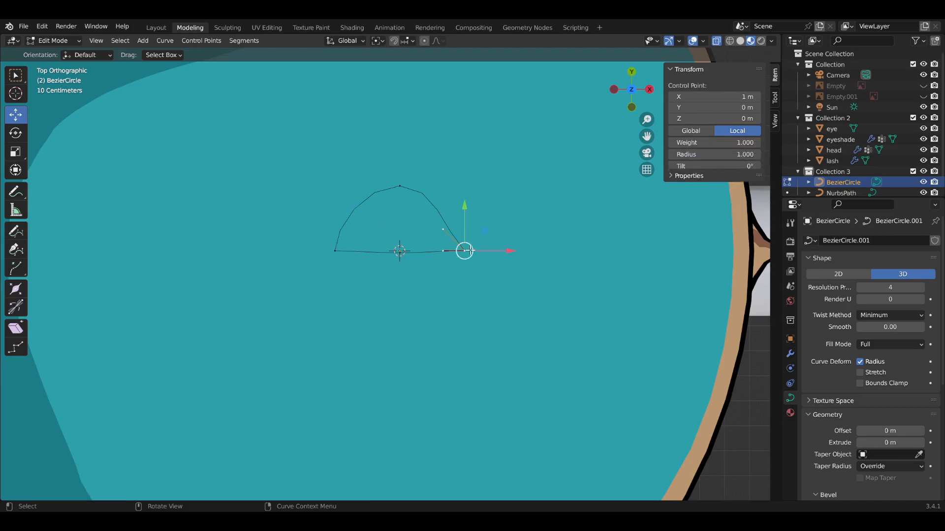
{"action": "left_click", "coordinate": [442, 234]}
{"action": "key", "text": "g"}
{"action": "key", "text": "x"}
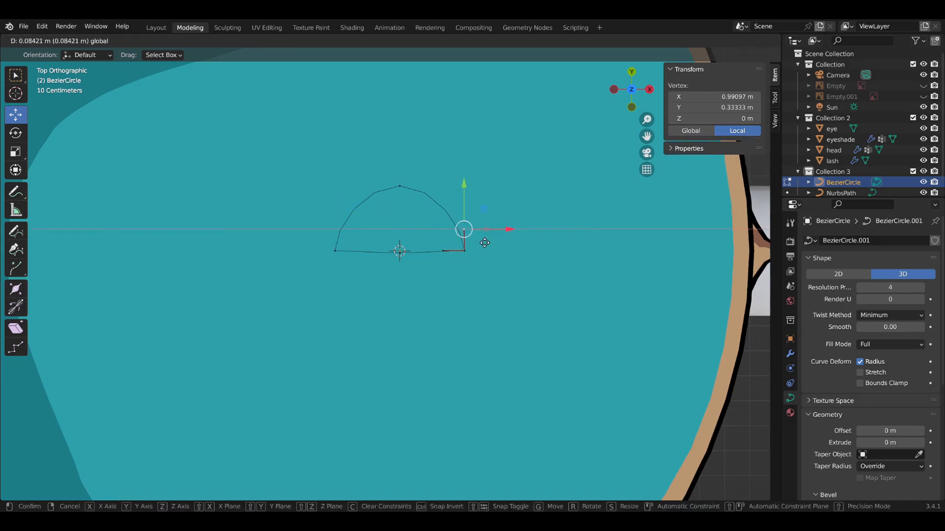
{"action": "left_click", "coordinate": [483, 242]}
Step: Lower the cross-section's top control point slightly along Y to make the arch shallower
{"action": "left_click", "coordinate": [400, 186]}
{"action": "key", "text": "g"}
{"action": "key", "text": "y"}
{"action": "left_click", "coordinate": [401, 199]}
{"action": "left_click", "coordinate": [472, 249], "text": "shift"}
{"action": "left_click", "coordinate": [471, 252]}
{"action": "left_click", "coordinate": [394, 197], "text": "shift"}
{"action": "key", "text": "shift+d"}
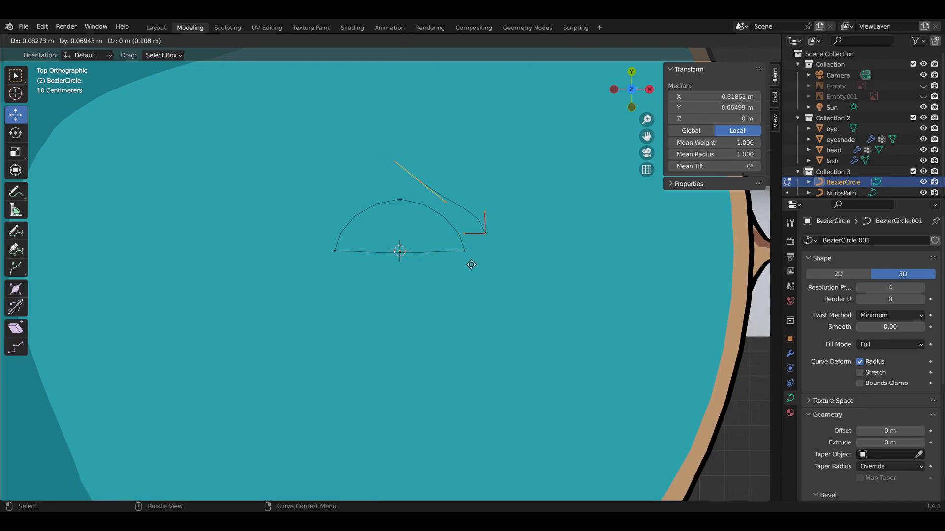
{"action": "left_click", "coordinate": [472, 265]}
{"action": "scroll", "coordinate": [552, 304], "scroll_direction": "down", "scroll_amount": 3}
{"action": "middle_click_drag", "start_coordinate": [635, 327], "coordinate": [541, 263]}
{"action": "scroll", "coordinate": [530, 306], "scroll_direction": "down", "scroll_amount": 3}
{"action": "middle_click_drag", "start_coordinate": [529, 306], "coordinate": [471, 449], "text": "shift"}
{"action": "middle_click_drag", "start_coordinate": [347, 314], "coordinate": [506, 354]}
{"action": "scroll", "coordinate": [487, 308], "scroll_direction": "up", "scroll_amount": 5}
{"action": "scroll", "coordinate": [501, 310], "scroll_direction": "down", "scroll_amount": 2}
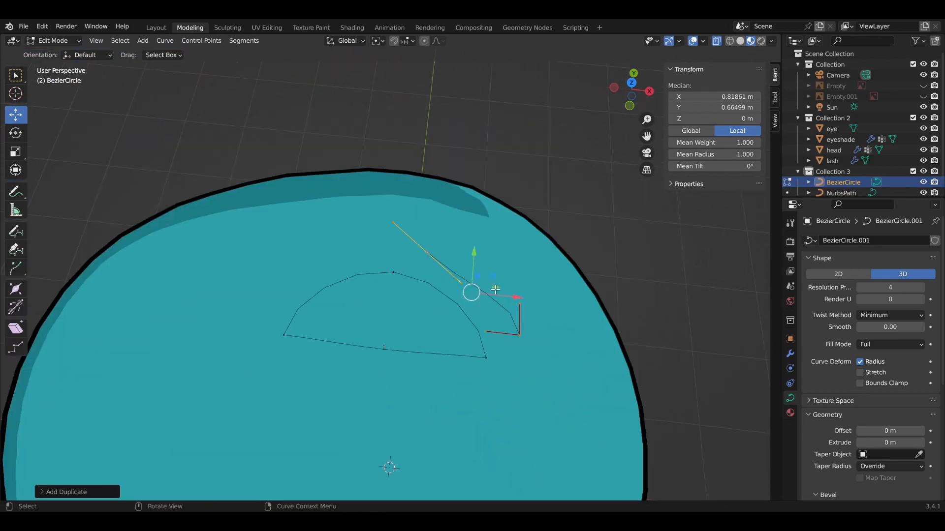
{"action": "key", "text": "x"}
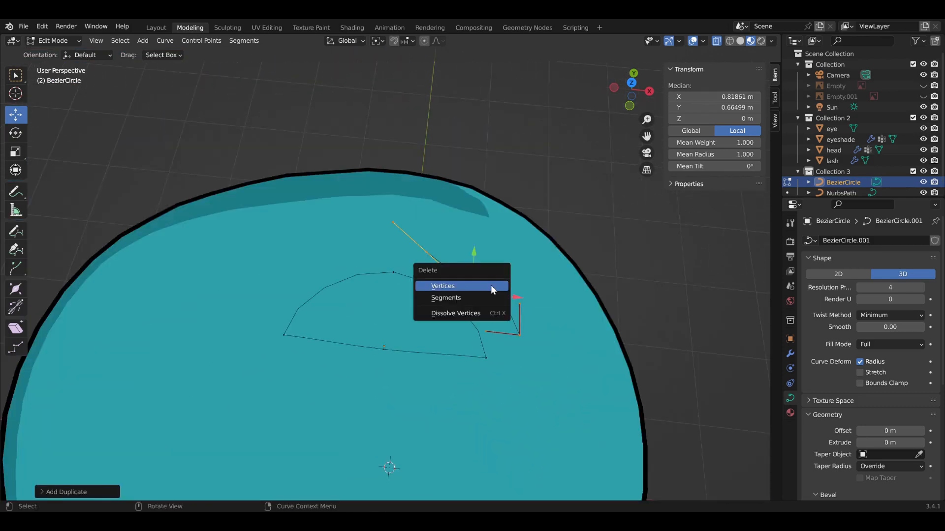
{"action": "left_click", "coordinate": [493, 287]}
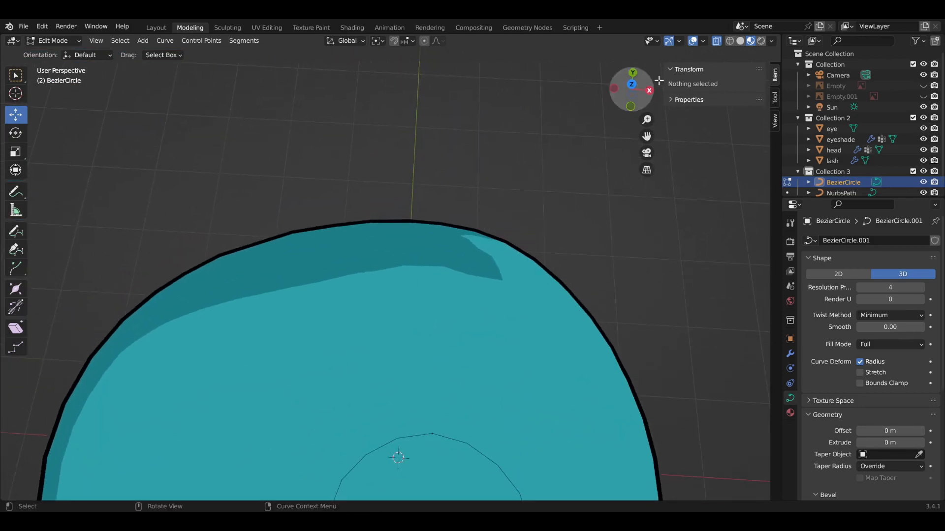
Step: From the top view, nudge the bottom control point along Y until the cross-section's base is straight
{"action": "left_click", "coordinate": [632, 89]}
{"action": "middle_click_drag", "start_coordinate": [541, 343], "coordinate": [534, 173], "text": "shift"}
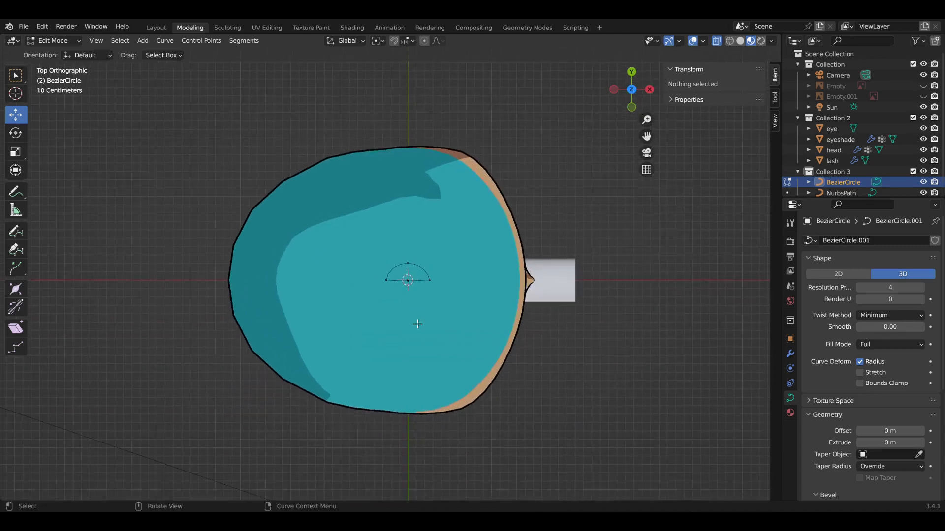
{"action": "scroll", "coordinate": [423, 320], "scroll_direction": "up", "scroll_amount": 9}
{"action": "left_click", "coordinate": [486, 314]}
{"action": "left_click_drag", "start_coordinate": [486, 299], "coordinate": [485, 291]}
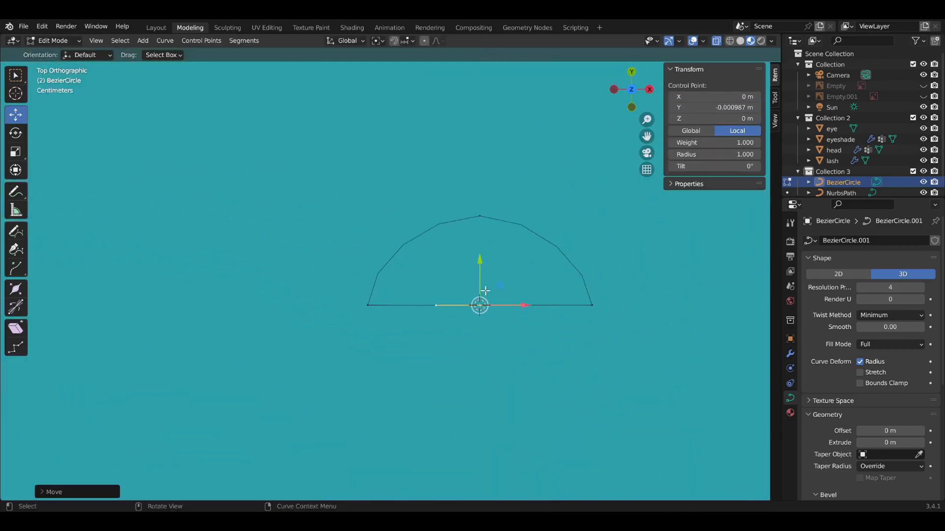
Step: Select the path in the Layout workspace, return to editing it in Modeling, and move its points about 2.54 m along Y
{"action": "left_click", "coordinate": [154, 28]}
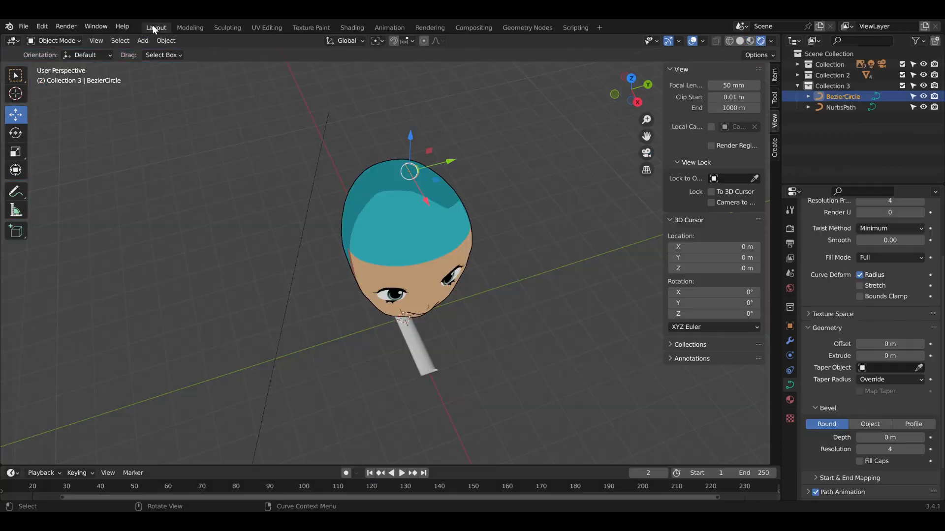
{"action": "middle_click_drag", "start_coordinate": [480, 406], "coordinate": [462, 340]}
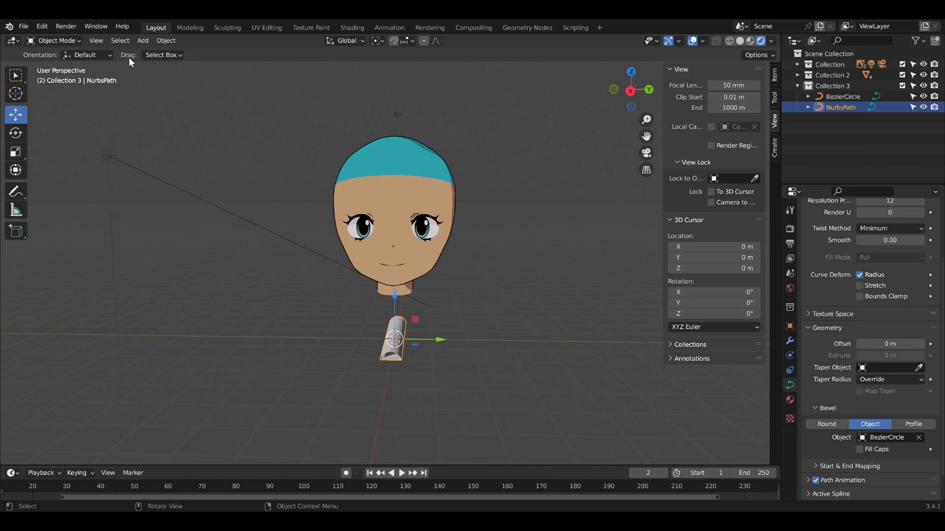
{"action": "left_click", "coordinate": [190, 28]}
{"action": "middle_click_drag", "start_coordinate": [565, 231], "coordinate": [411, 288]}
{"action": "left_click_drag", "start_coordinate": [431, 321], "coordinate": [548, 318]}
Step: From the top view, rotate all of the path's points 90 degrees around the Z axis
{"action": "left_click", "coordinate": [631, 78]}
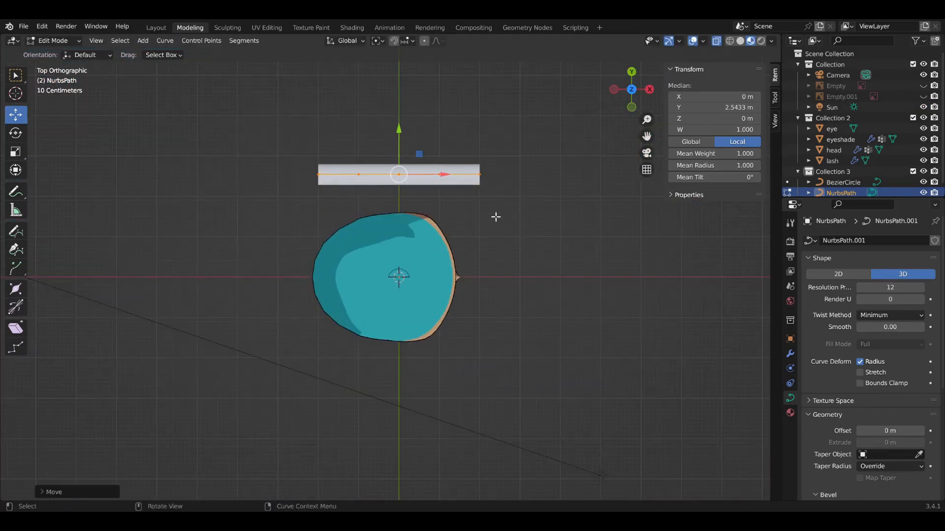
{"action": "key", "text": "r"}
{"action": "type", "text": "z"}
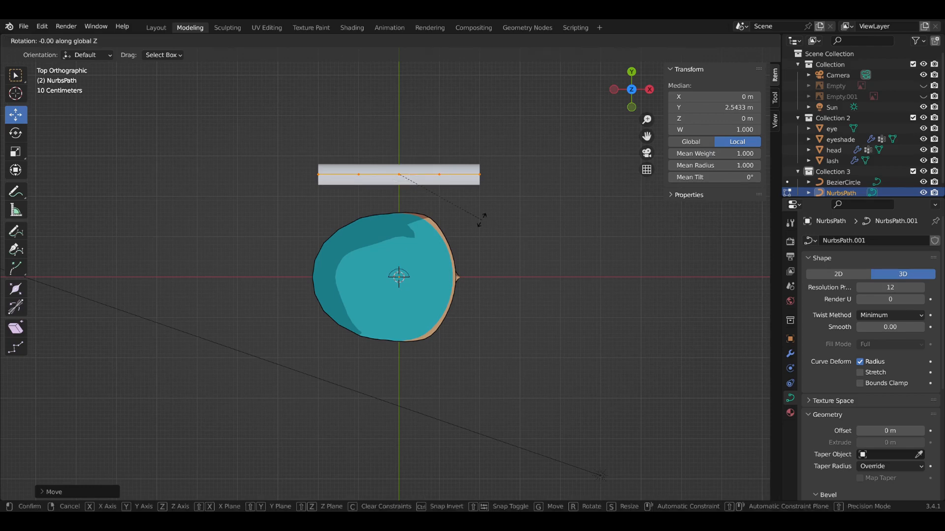
{"action": "type", "text": "90"}
{"action": "key", "text": "Return"}
Step: From the right view, move the whole path to the crown of the head, at about 2.0 m in Y and 5.26 m in Z
{"action": "left_click", "coordinate": [648, 92]}
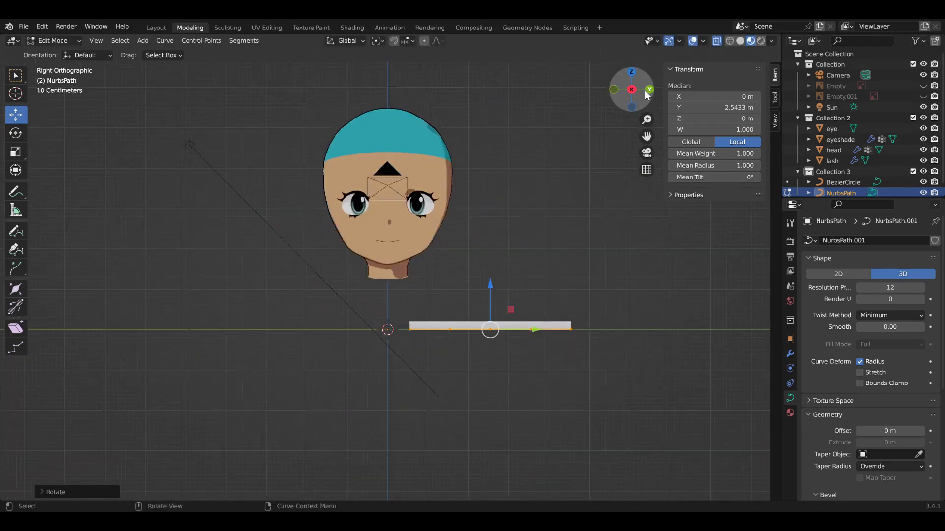
{"action": "left_click_drag", "start_coordinate": [535, 330], "coordinate": [509, 98]}
{"action": "left_click_drag", "start_coordinate": [535, 189], "coordinate": [499, 149]}
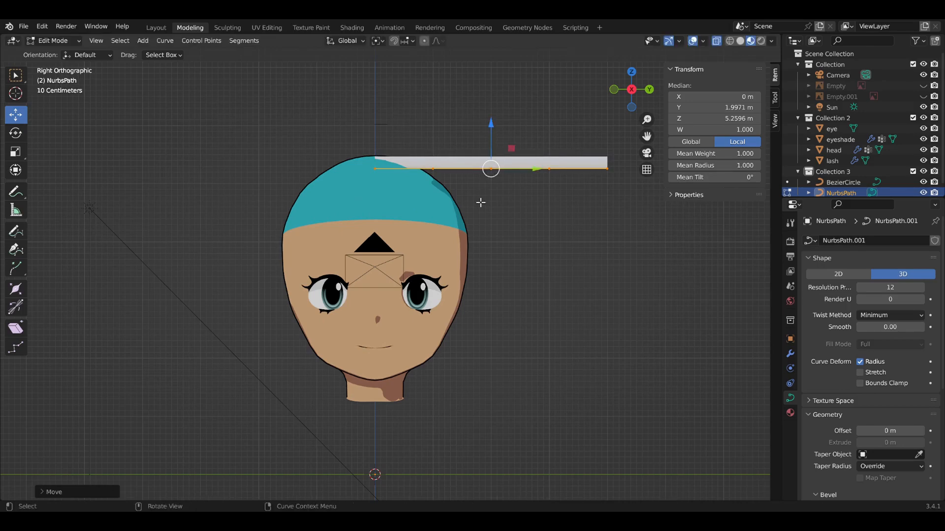
Step: Taper the path's outer end to a point by shrinking its last control point to a radius of about 0.046
{"action": "left_click", "coordinate": [607, 168]}
{"action": "middle_click_drag", "start_coordinate": [607, 169], "coordinate": [447, 335]}
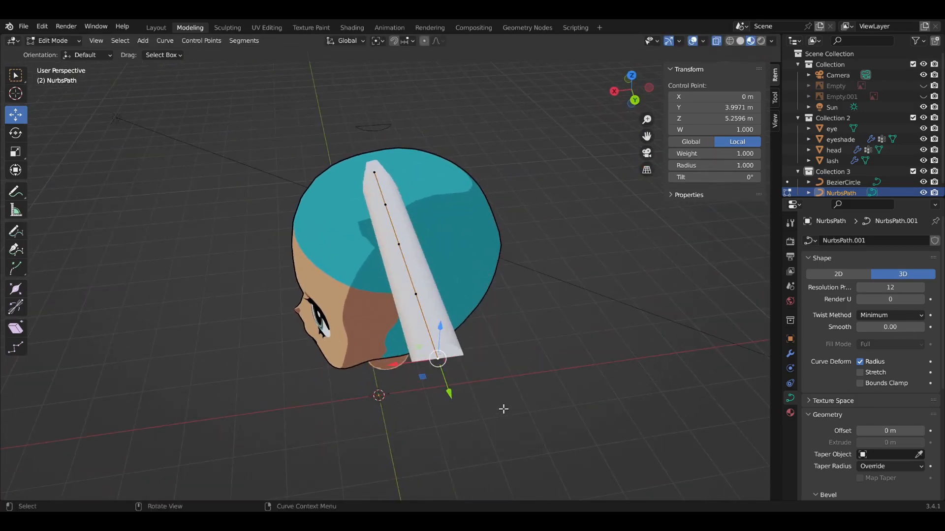
{"action": "key", "text": "alt+s"}
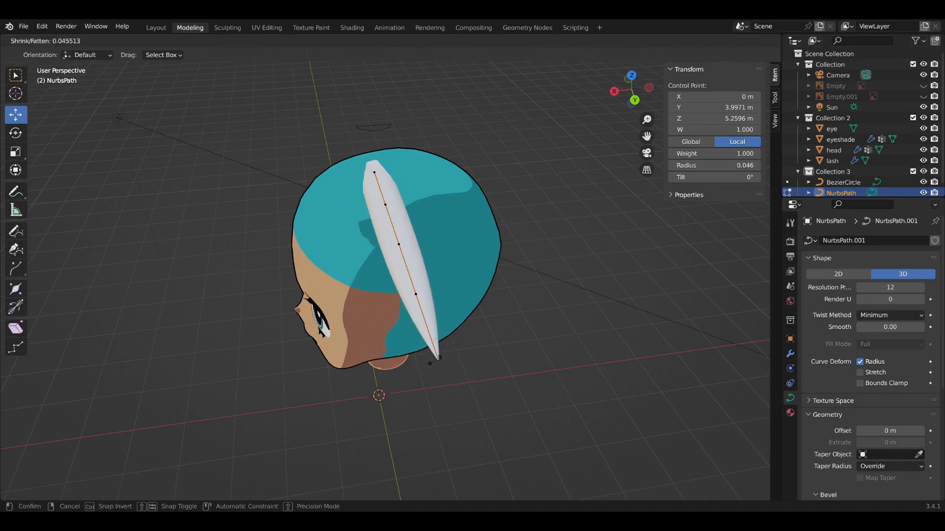
{"action": "left_click", "coordinate": [432, 362]}
{"action": "key", "text": "s"}
{"action": "left_click", "coordinate": [480, 389]}
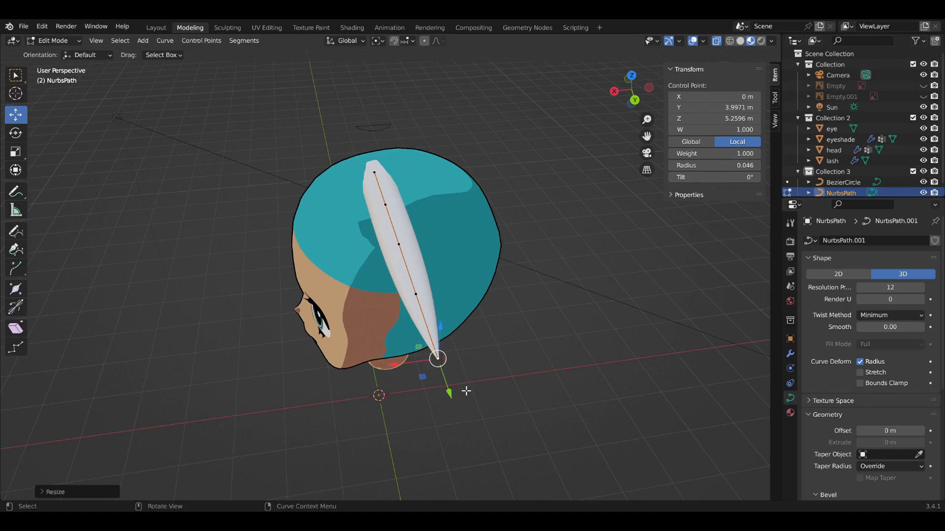
{"action": "right_click", "coordinate": [463, 349]}
Step: From the right view, bend the strand down the side of the head by repositioning its last three control points
{"action": "key", "text": "KP_3"}
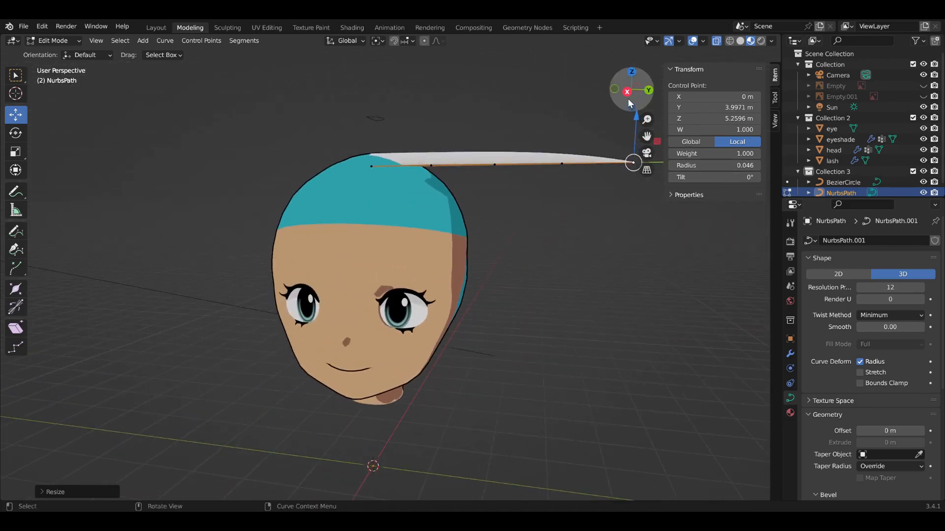
{"action": "left_click_drag", "start_coordinate": [609, 173], "coordinate": [464, 319]}
{"action": "left_click", "coordinate": [548, 173]}
{"action": "left_click_drag", "start_coordinate": [550, 172], "coordinate": [474, 285]}
{"action": "left_click", "coordinate": [499, 169]}
{"action": "left_click_drag", "start_coordinate": [496, 171], "coordinate": [483, 195]}
Step: Lengthen the strand down to the neck by lowering its last two control points, and move the bend point further outward
{"action": "left_click", "coordinate": [456, 318]}
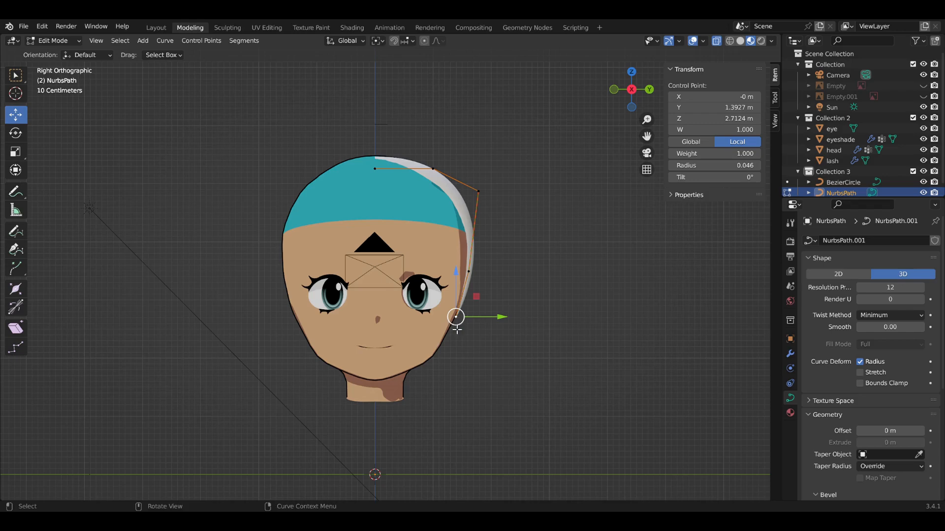
{"action": "left_click_drag", "start_coordinate": [455, 319], "coordinate": [464, 390]}
{"action": "left_click", "coordinate": [468, 271]}
{"action": "left_click_drag", "start_coordinate": [472, 283], "coordinate": [476, 341]}
{"action": "left_click_drag", "start_coordinate": [486, 191], "coordinate": [498, 191]}
Step: From the back view, move the strand's tip toward the back of the head at the nape
{"action": "middle_click_drag", "start_coordinate": [498, 191], "coordinate": [410, 252]}
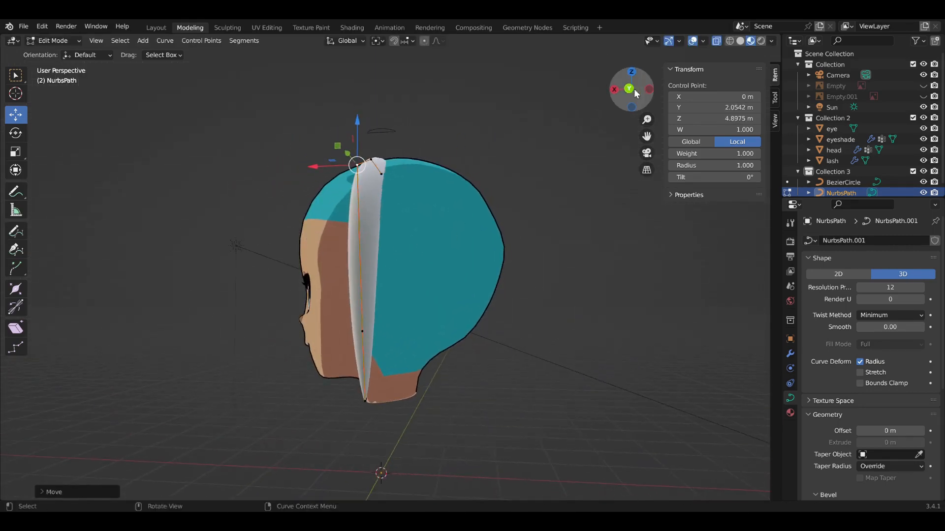
{"action": "left_click", "coordinate": [629, 89]}
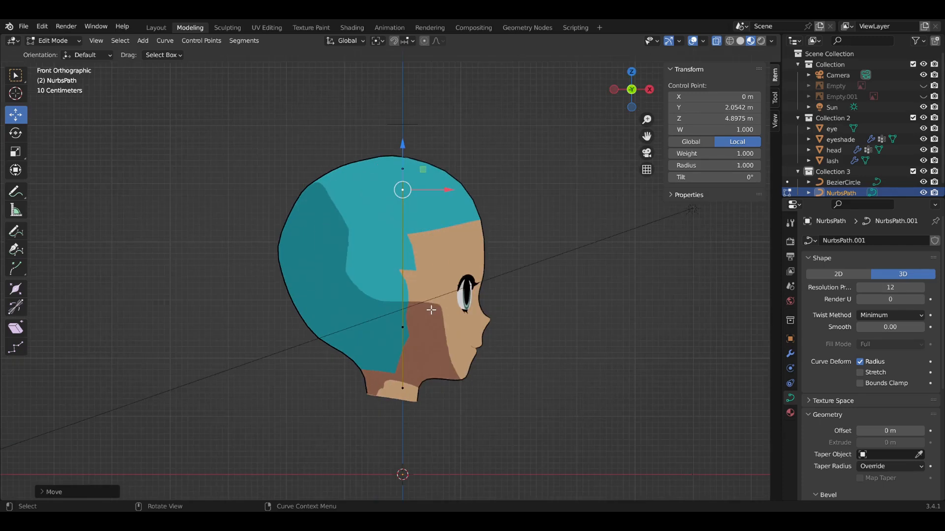
{"action": "left_click", "coordinate": [631, 89]}
{"action": "scroll", "coordinate": [414, 408], "scroll_direction": "up", "scroll_amount": 2}
{"action": "left_click", "coordinate": [373, 438]}
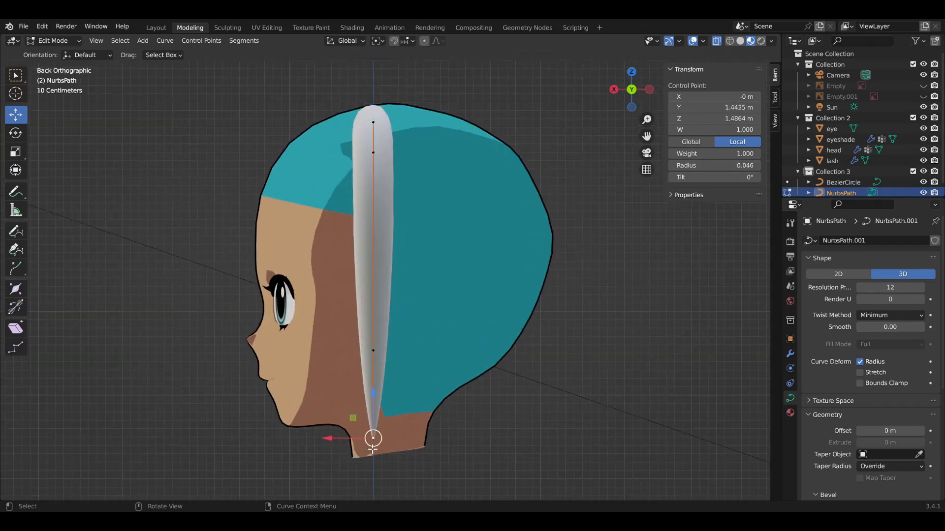
{"action": "key", "text": "g"}
{"action": "left_click", "coordinate": [431, 433]}
Step: Fatten the strand's lower part by enlarging the second-to-last control point's radius to about 4.9
{"action": "left_click", "coordinate": [373, 350]}
{"action": "key", "text": "alt+s"}
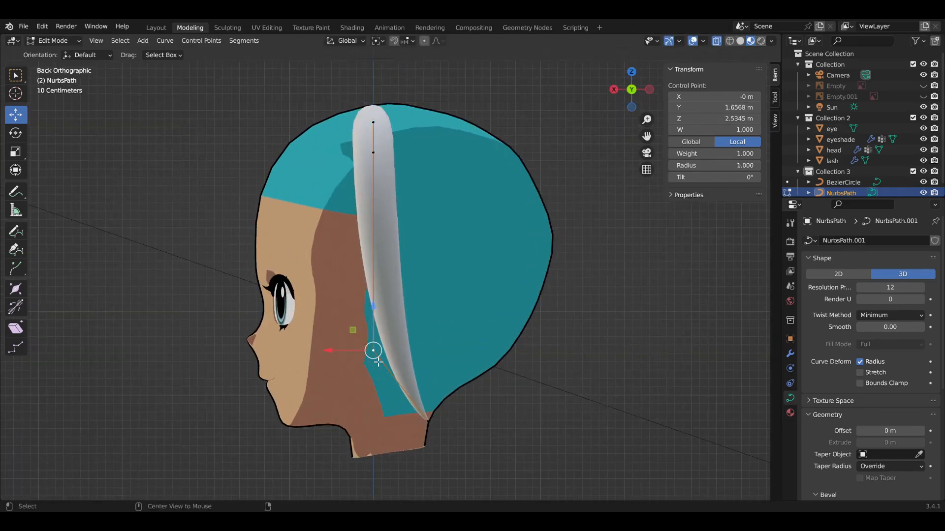
{"action": "key", "text": "Escape"}
{"action": "key", "text": "alt+s"}
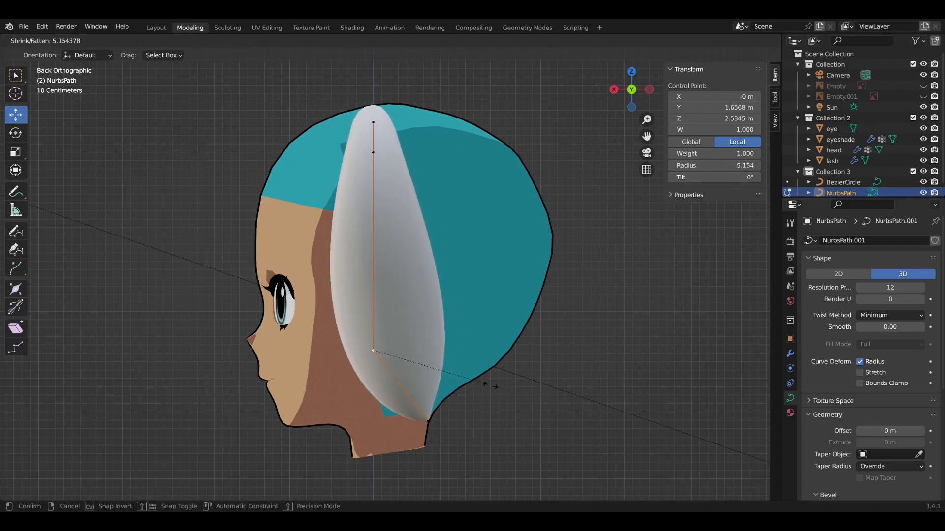
{"action": "left_click", "coordinate": [490, 383]}
Step: Move the fattened control point and the strand's tip inward, closer to the head
{"action": "middle_click_drag", "start_coordinate": [490, 384], "coordinate": [341, 376]}
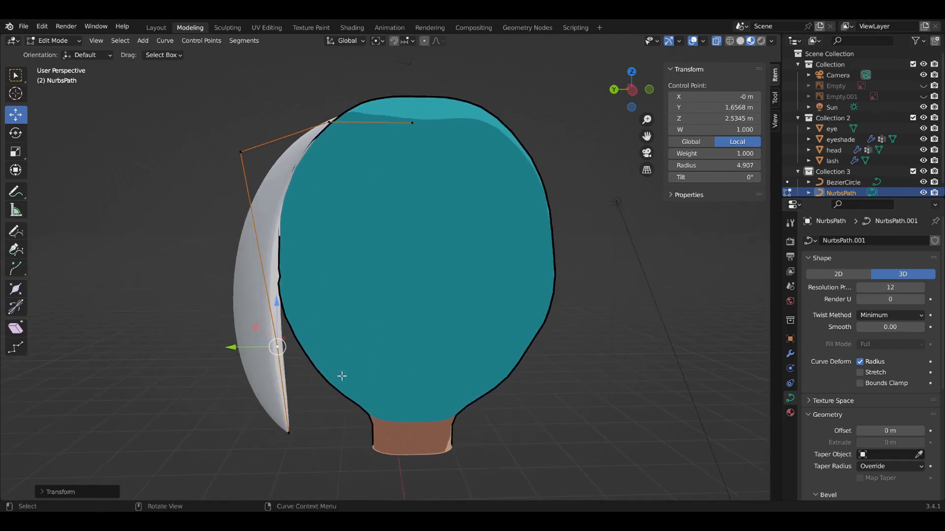
{"action": "left_click_drag", "start_coordinate": [284, 344], "coordinate": [301, 348]}
{"action": "left_click", "coordinate": [296, 429]}
{"action": "mouse_move", "coordinate": [298, 431]}
{"action": "left_mouse_down"}
{"action": "mouse_move", "coordinate": [316, 426]}
{"action": "mouse_move", "coordinate": [302, 429]}
{"action": "left_mouse_up"}
Step: Duplicate the whole strand, rotate the copy from the top view, and place it against the first strand toward the back of the head
{"action": "middle_click_drag", "start_coordinate": [303, 429], "coordinate": [623, 195]}
{"action": "left_click", "coordinate": [632, 74]}
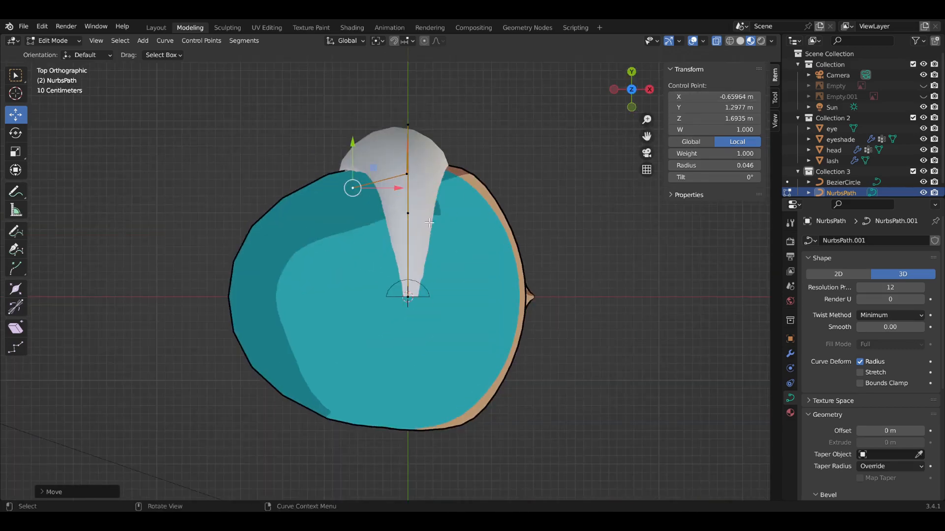
{"action": "key", "text": "a"}
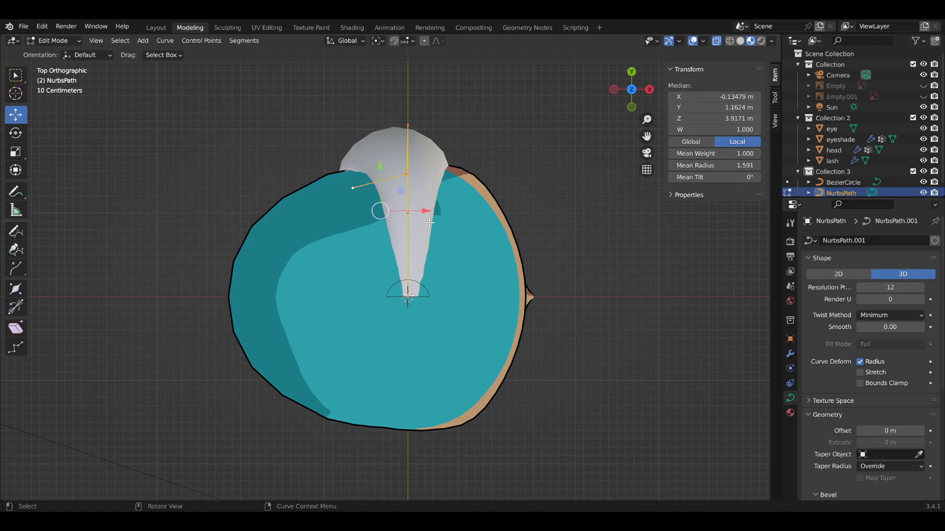
{"action": "key", "text": "shift+d"}
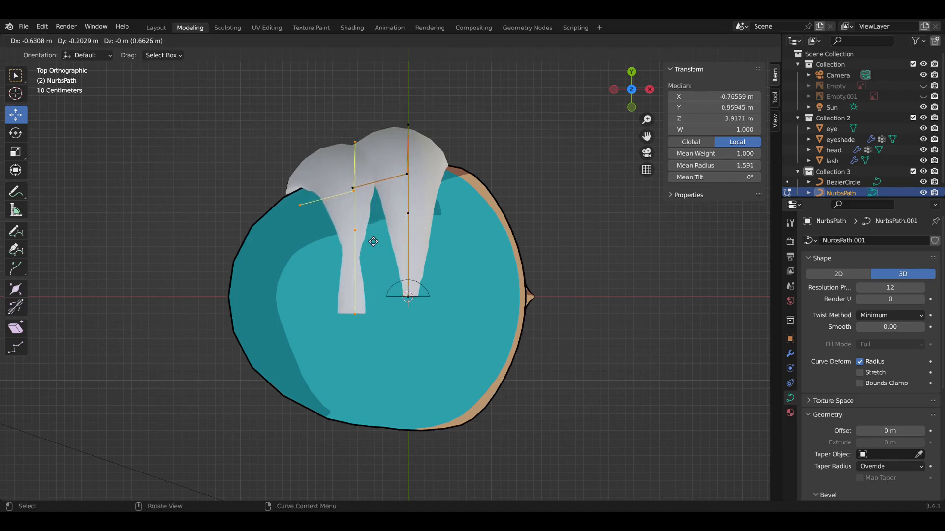
{"action": "left_click", "coordinate": [447, 149]}
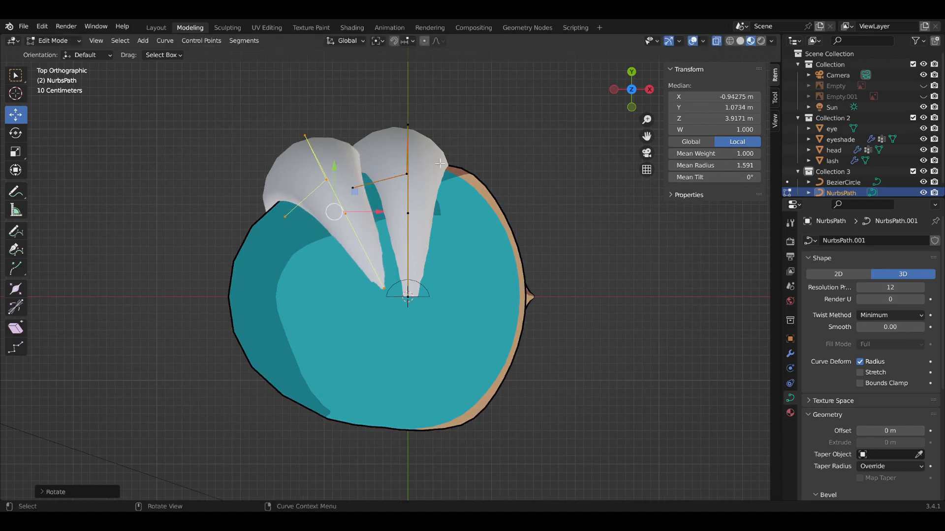
{"action": "key", "text": "g"}
{"action": "left_click", "coordinate": [448, 183]}
Step: Lower the second strand's two bottom control points and shift its outer bend point toward the first strand
{"action": "middle_click_drag", "start_coordinate": [448, 183], "coordinate": [498, 242]}
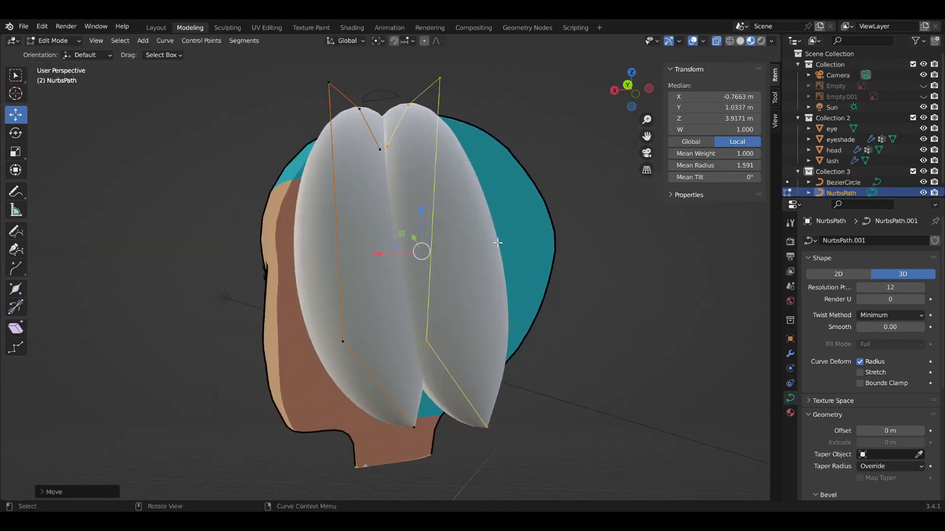
{"action": "left_click", "coordinate": [489, 425]}
{"action": "left_click", "coordinate": [426, 340], "text": "shift"}
{"action": "left_click_drag", "start_coordinate": [453, 384], "coordinate": [458, 418]}
{"action": "left_click", "coordinate": [441, 82]}
{"action": "left_click_drag", "start_coordinate": [442, 83], "coordinate": [431, 81]}
Step: Duplicate the second strand from the top view, rotate the copy toward the back of the head, and place it beside the second strand
{"action": "middle_click_drag", "start_coordinate": [445, 165], "coordinate": [406, 214]}
{"action": "left_click_drag", "start_coordinate": [632, 78], "coordinate": [626, 79]}
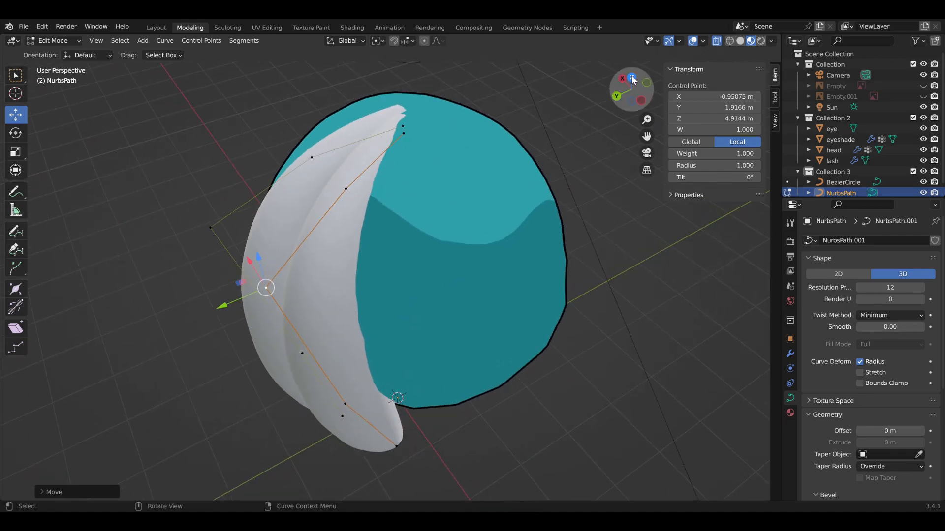
{"action": "left_click", "coordinate": [632, 79]}
{"action": "left_click", "coordinate": [366, 229], "text": "shift"}
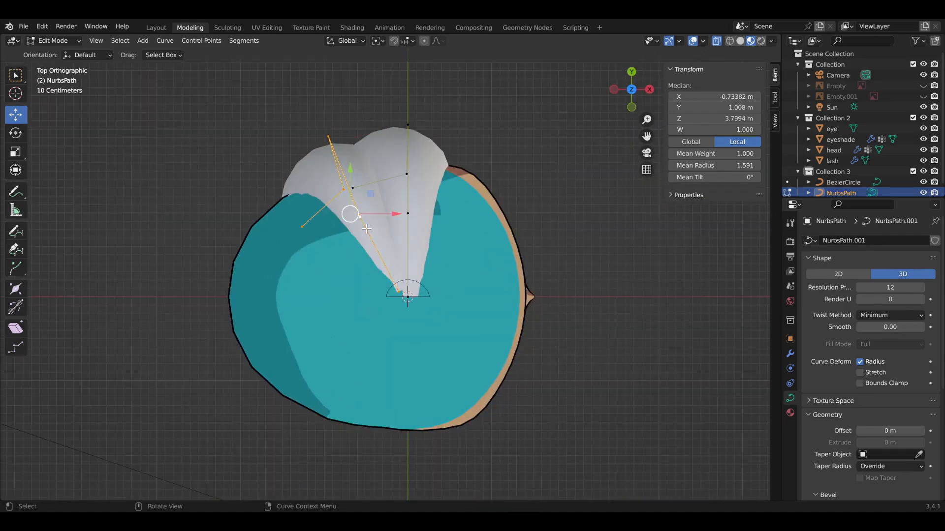
{"action": "key", "text": "shift+d"}
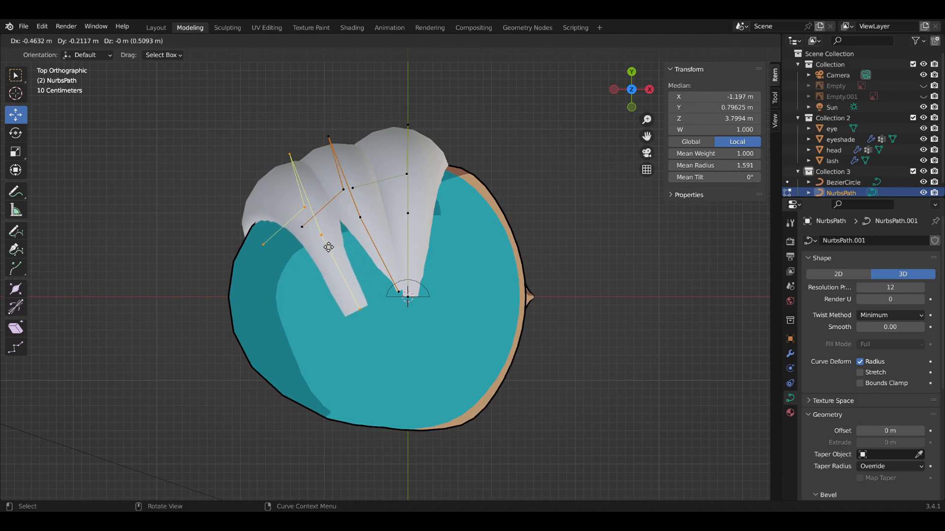
{"action": "left_click", "coordinate": [330, 244]}
{"action": "key", "text": "r"}
{"action": "left_click", "coordinate": [395, 212]}
{"action": "key", "text": "g"}
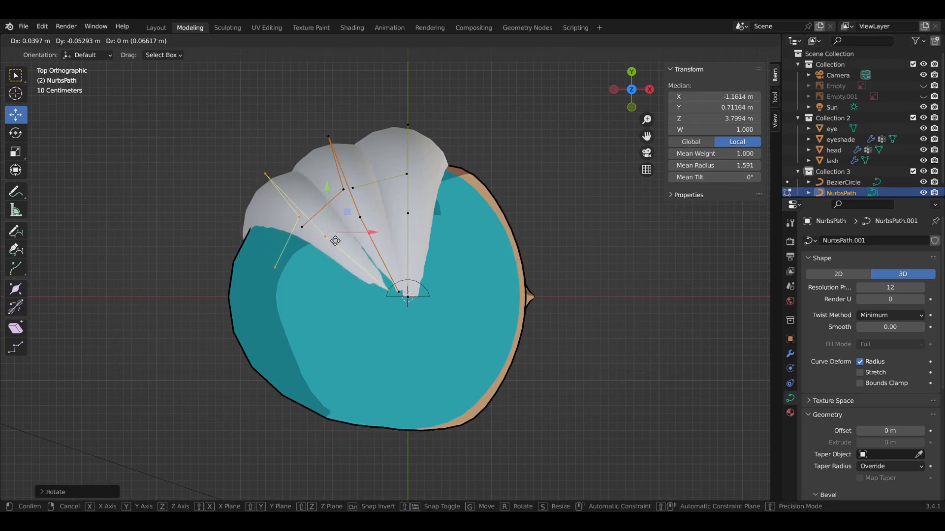
{"action": "left_click", "coordinate": [333, 232]}
Step: Gather the root control points of the third and second strands together at the crown of the head
{"action": "left_click_drag", "start_coordinate": [386, 287], "coordinate": [397, 285]}
{"action": "middle_click_drag", "start_coordinate": [396, 285], "coordinate": [382, 217]}
{"action": "left_click_drag", "start_coordinate": [379, 96], "coordinate": [380, 92]}
{"action": "middle_click_drag", "start_coordinate": [379, 93], "coordinate": [318, 122]}
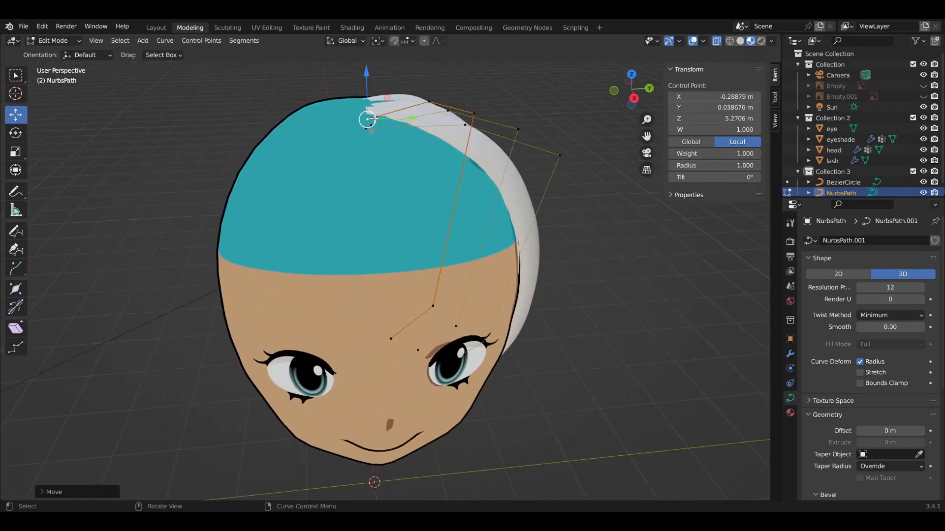
{"action": "mouse_move", "coordinate": [370, 119]}
{"action": "left_mouse_down"}
{"action": "mouse_move", "coordinate": [377, 107]}
{"action": "mouse_move", "coordinate": [382, 121]}
{"action": "left_mouse_up"}
{"action": "middle_click_drag", "start_coordinate": [430, 209], "coordinate": [575, 158]}
{"action": "middle_click_drag", "start_coordinate": [466, 194], "coordinate": [336, 238]}
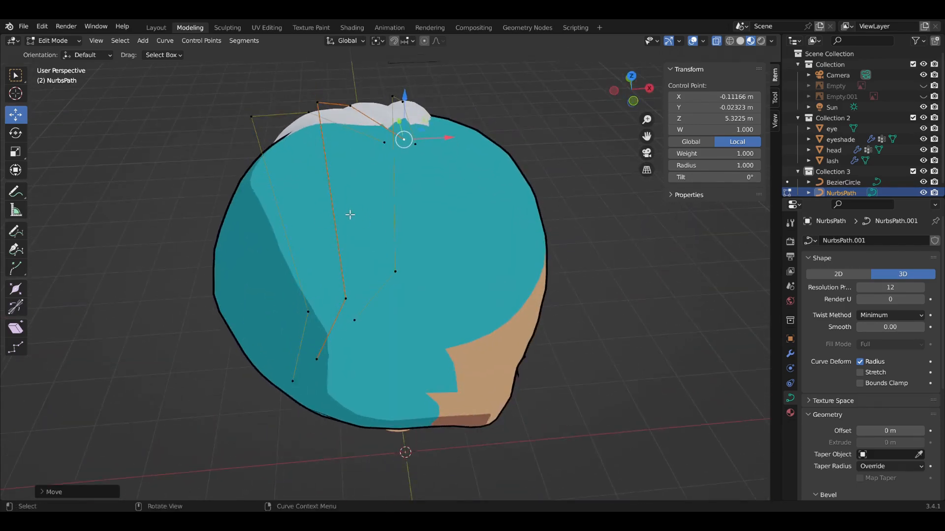
Step: Duplicate the whole third strand from the top view, setting the copy behind the head and rotating it to lie roughly along the X axis
{"action": "scroll", "coordinate": [350, 215], "scroll_direction": "up", "scroll_amount": 2}
{"action": "scroll", "coordinate": [291, 226], "scroll_direction": "down", "scroll_amount": 3}
{"action": "middle_click_drag", "start_coordinate": [283, 234], "coordinate": [398, 285]}
{"action": "left_click", "coordinate": [389, 267]}
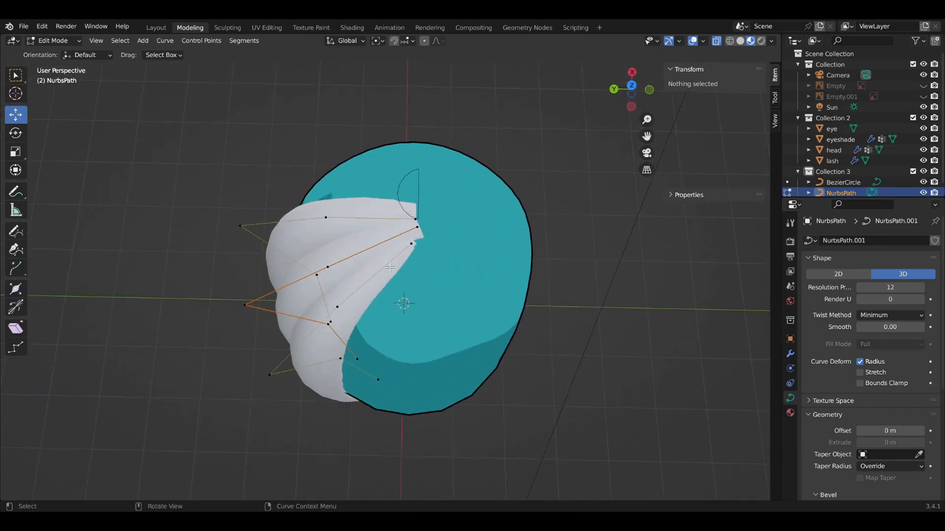
{"action": "left_click", "coordinate": [341, 311]}
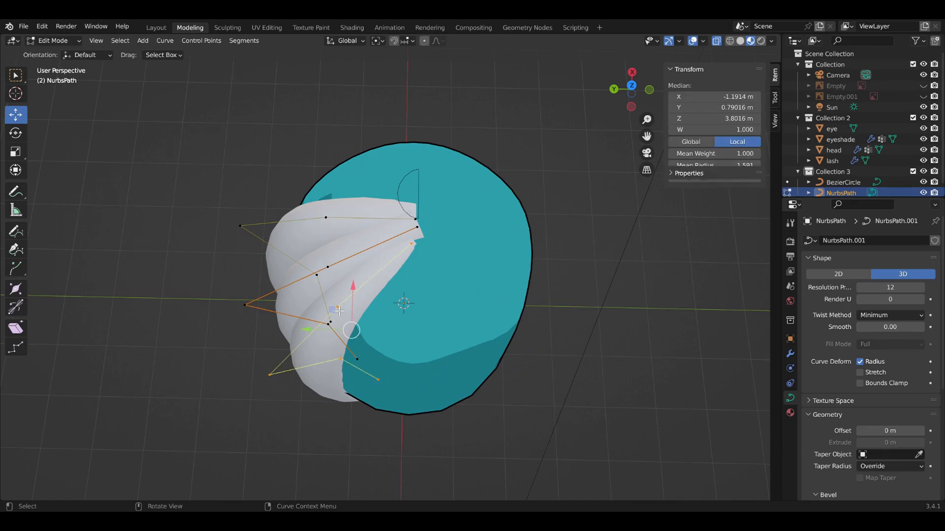
{"action": "left_click", "coordinate": [631, 85]}
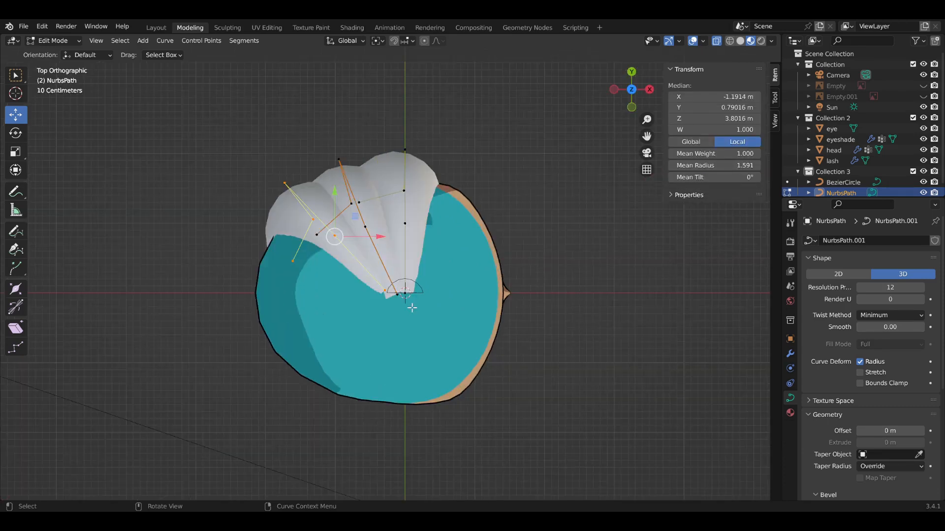
{"action": "key", "text": "shift+d"}
{"action": "left_click", "coordinate": [285, 310]}
{"action": "key", "text": "r"}
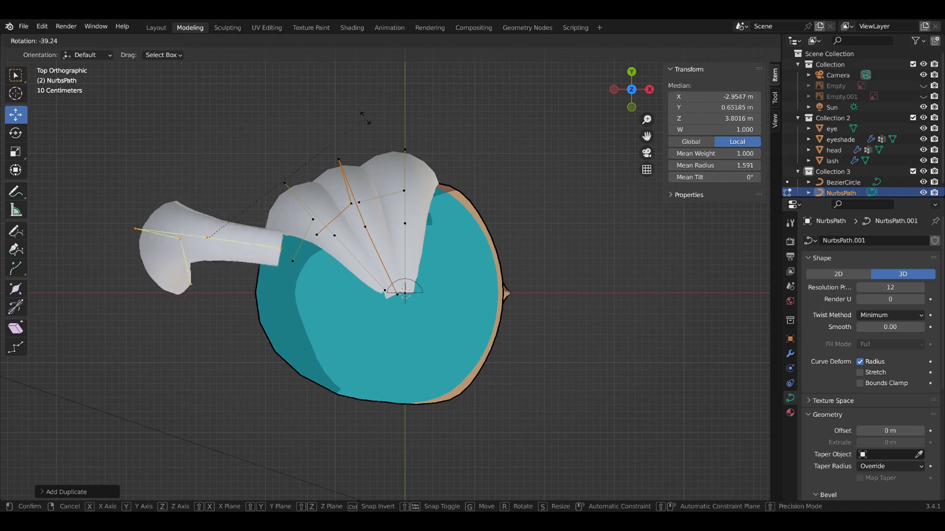
{"action": "left_click", "coordinate": [356, 99]}
{"action": "key", "text": "s"}
{"action": "key", "text": "x"}
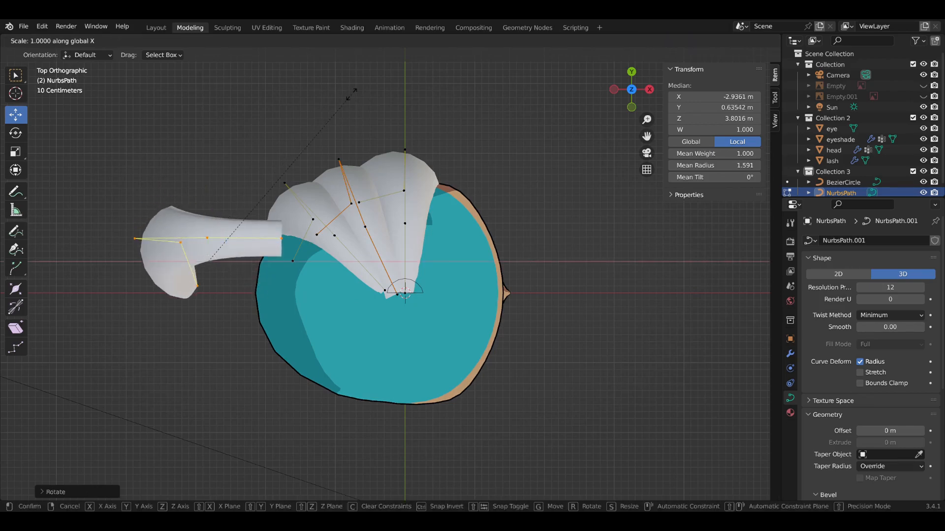
{"action": "key", "text": "0"}
{"action": "key", "text": "Return"}
{"action": "key", "text": "ctrl+z"}
Step: Flatten the copied strand's control points into a straight line by scaling them to 0 along Y
{"action": "key", "text": "s"}
{"action": "key", "text": "y"}
{"action": "key", "text": "0"}
{"action": "key", "text": "Return"}
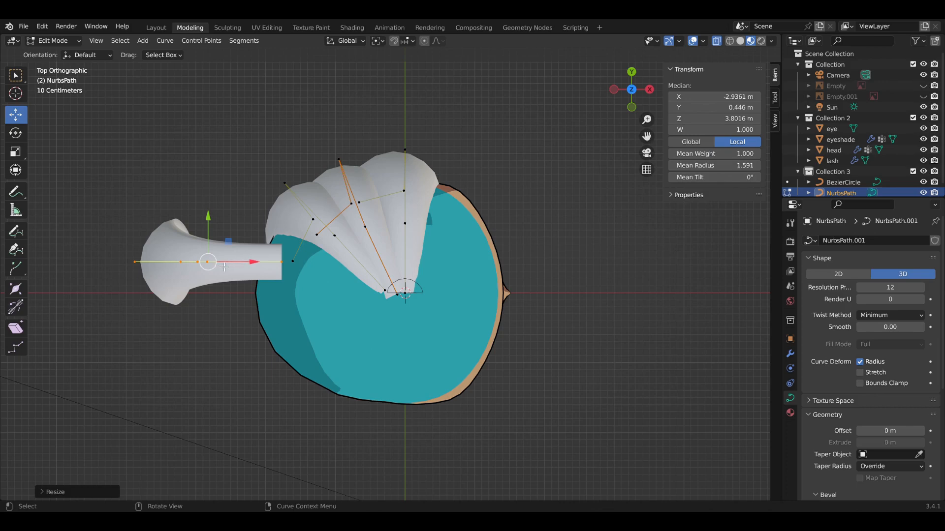
Step: Move the flattened fourth strand onto the back of the head and rotate it toward the crown beside the third strand
{"action": "key", "text": "g"}
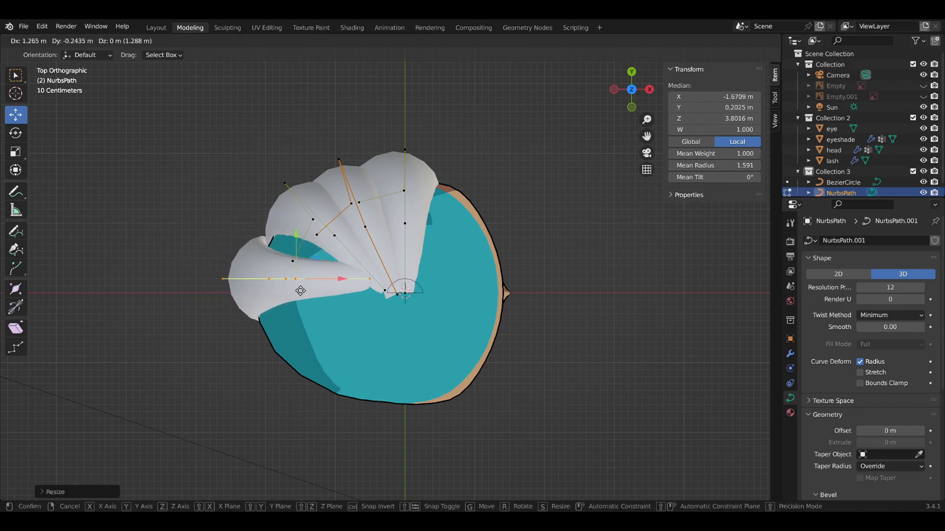
{"action": "left_click", "coordinate": [302, 278]}
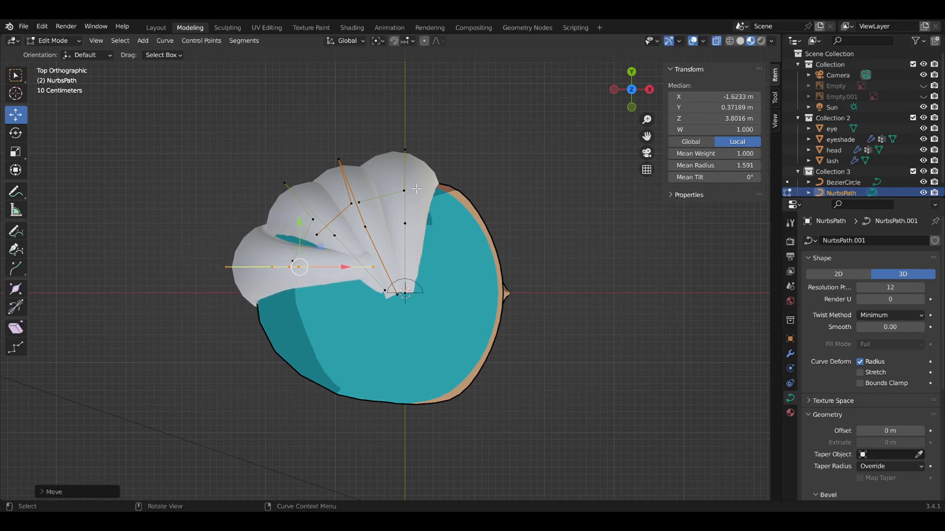
{"action": "key", "text": "r"}
{"action": "left_click", "coordinate": [443, 234]}
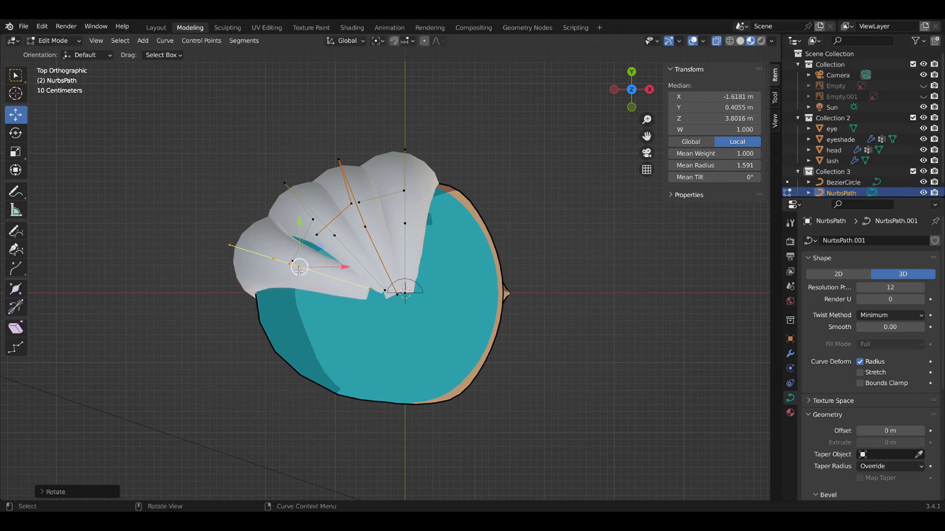
{"action": "key", "text": "g"}
{"action": "left_click", "coordinate": [315, 272]}
Step: Nudge the fourth strand's tip control point from the top view and adjust its height at the nape
{"action": "left_click", "coordinate": [295, 264]}
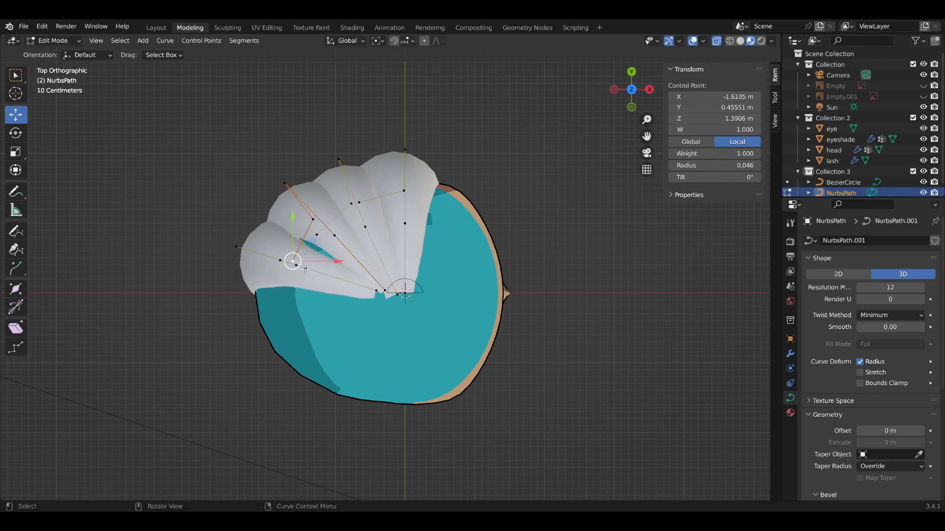
{"action": "key", "text": "g"}
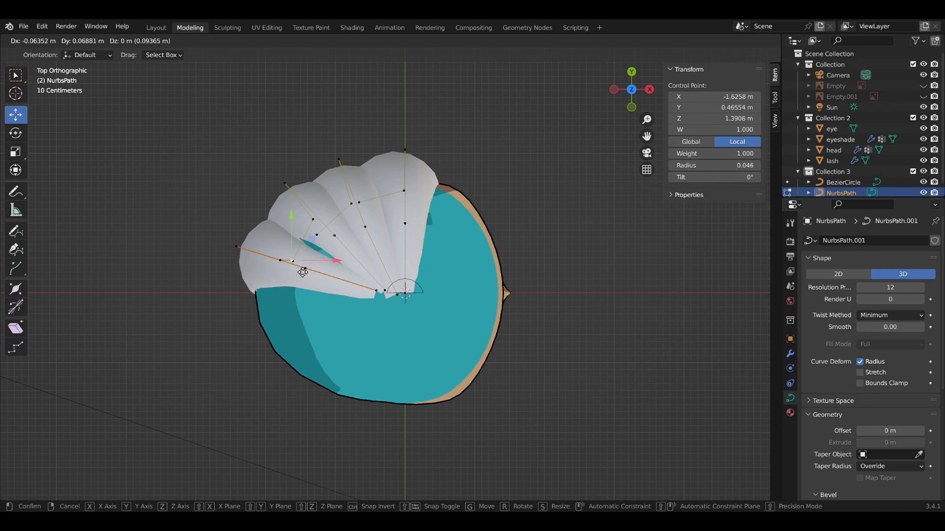
{"action": "left_click", "coordinate": [305, 266]}
{"action": "middle_click_drag", "start_coordinate": [305, 267], "coordinate": [445, 276]}
{"action": "left_click", "coordinate": [391, 418]}
{"action": "middle_click_drag", "start_coordinate": [392, 418], "coordinate": [436, 349]}
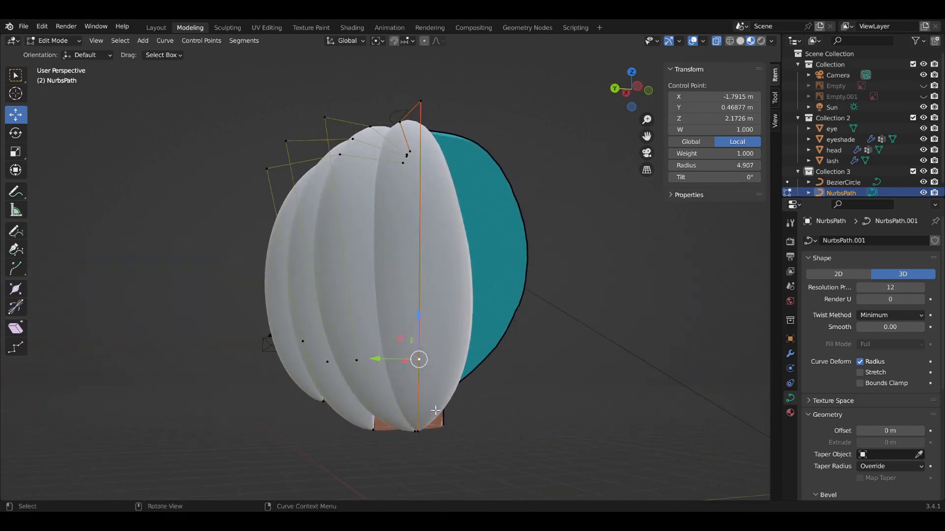
{"action": "left_click_drag", "start_coordinate": [415, 432], "coordinate": [419, 393]}
{"action": "left_click", "coordinate": [419, 432]}
Step: Stagger the hair's lower edge by lowering the tips of other strands, including the first strand's tip nearest the face
{"action": "middle_click_drag", "start_coordinate": [419, 393], "coordinate": [289, 397]}
{"action": "mouse_move", "coordinate": [301, 376]}
{"action": "left_mouse_down"}
{"action": "mouse_move", "coordinate": [300, 407]}
{"action": "mouse_move", "coordinate": [301, 382]}
{"action": "mouse_move", "coordinate": [303, 392]}
{"action": "left_mouse_up"}
{"action": "left_click", "coordinate": [295, 424]}
{"action": "middle_click_drag", "start_coordinate": [303, 392], "coordinate": [250, 379]}
{"action": "left_click", "coordinate": [430, 409]}
{"action": "left_click_drag", "start_coordinate": [430, 374], "coordinate": [429, 410]}
{"action": "middle_click_drag", "start_coordinate": [429, 411], "coordinate": [614, 369]}
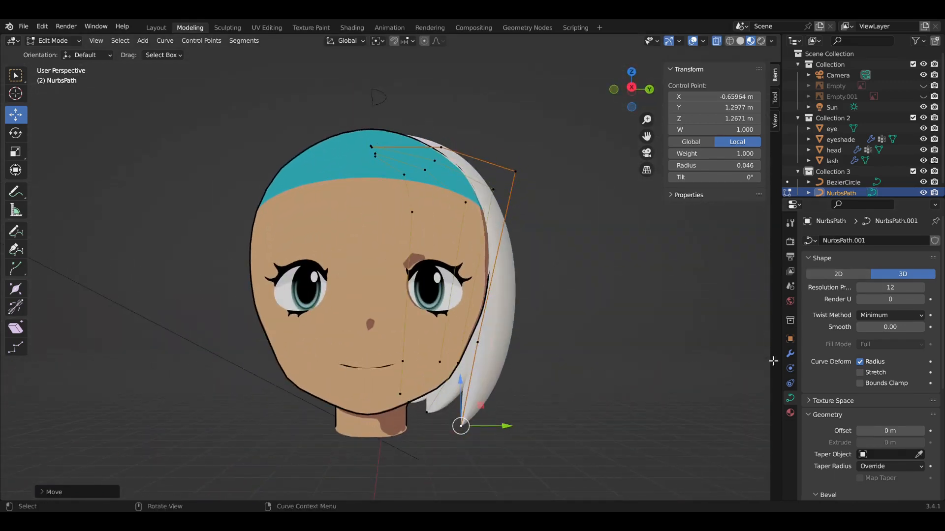
Step: Add a Mirror modifier to the hair curves and set its axis to Y instead of X
{"action": "left_click", "coordinate": [790, 354]}
{"action": "key", "text": "a"}
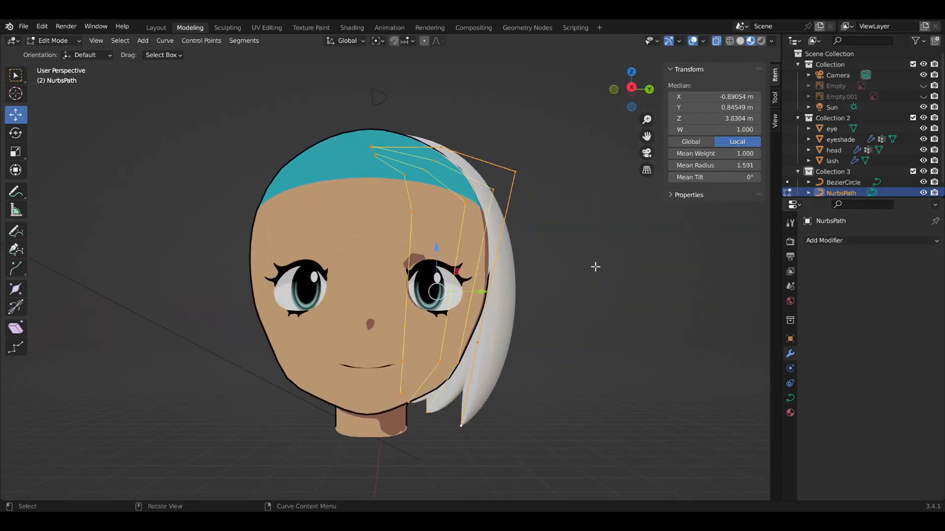
{"action": "left_click", "coordinate": [819, 240]}
{"action": "left_click", "coordinate": [764, 341]}
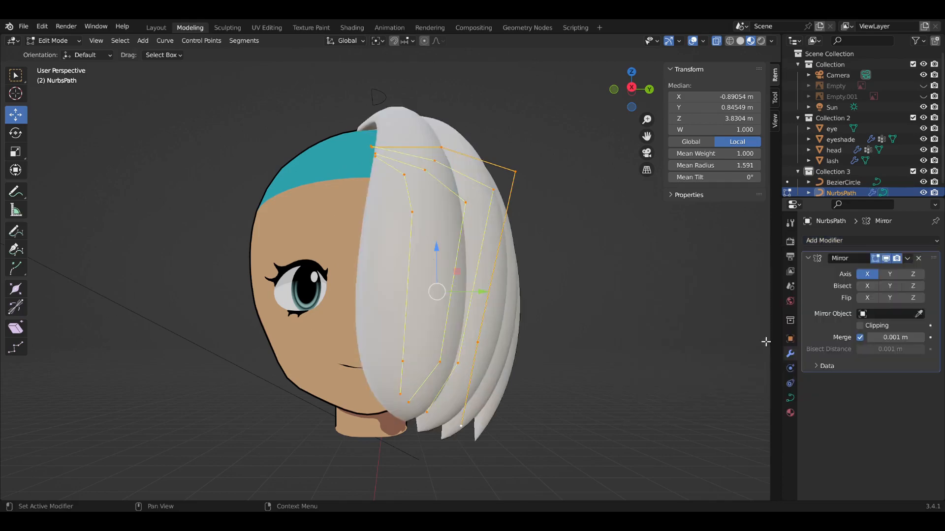
{"action": "left_click", "coordinate": [879, 275]}
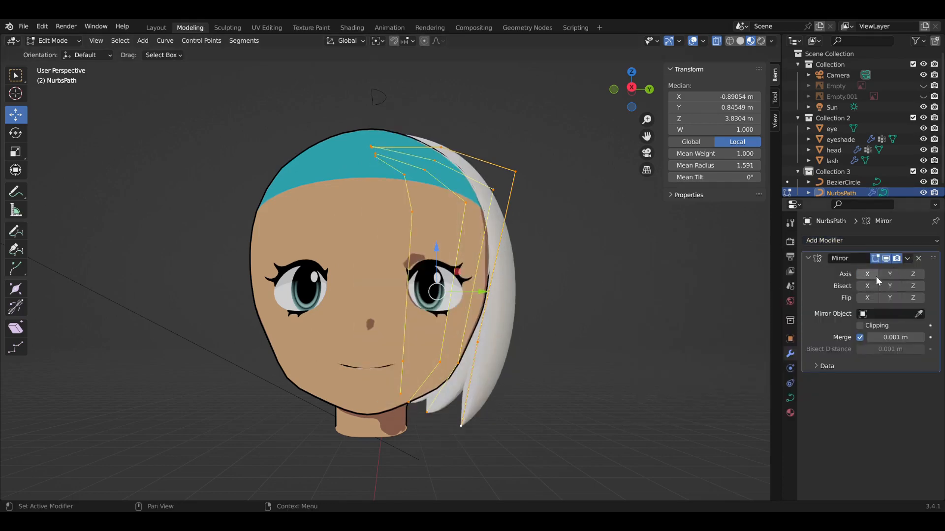
{"action": "left_click", "coordinate": [889, 274]}
Step: Select the whole front side strand and place a duplicate of it in front of the face
{"action": "middle_click_drag", "start_coordinate": [578, 266], "coordinate": [482, 231]}
{"action": "middle_click_drag", "start_coordinate": [330, 327], "coordinate": [404, 224]}
{"action": "middle_click_drag", "start_coordinate": [461, 196], "coordinate": [471, 258]}
{"action": "left_click", "coordinate": [417, 310]}
{"action": "key", "text": "ctrl+l"}
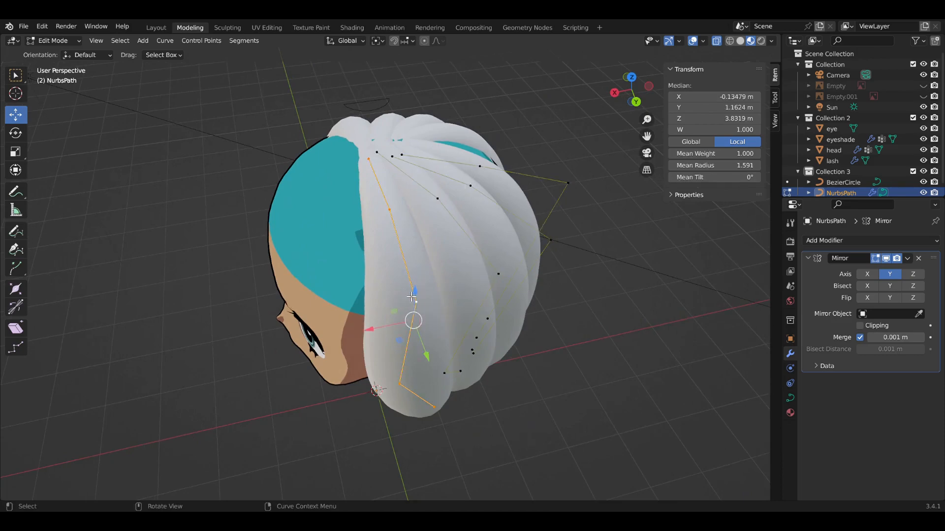
{"action": "key", "text": "shift+d"}
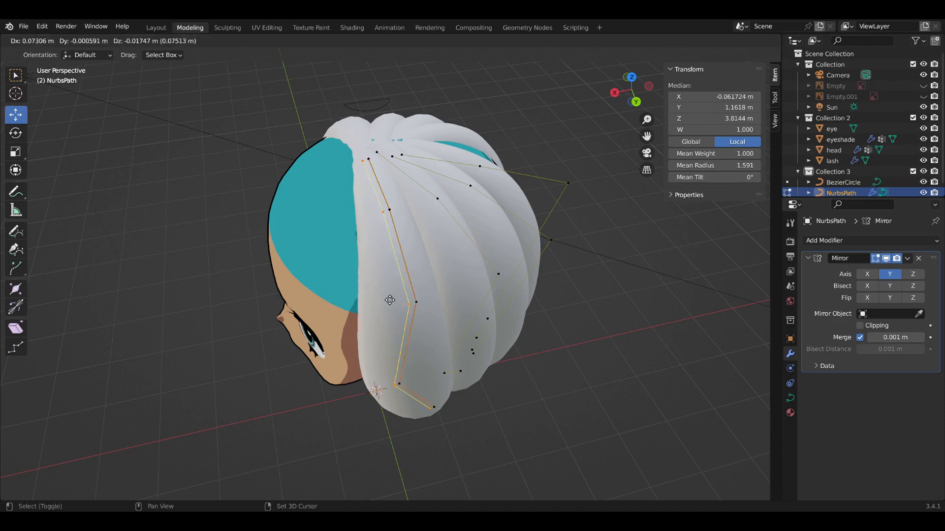
{"action": "left_click", "coordinate": [275, 326]}
Step: Separate the duplicated strand into its own curve object and open that object for control-point editing
{"action": "right_click", "coordinate": [255, 303]}
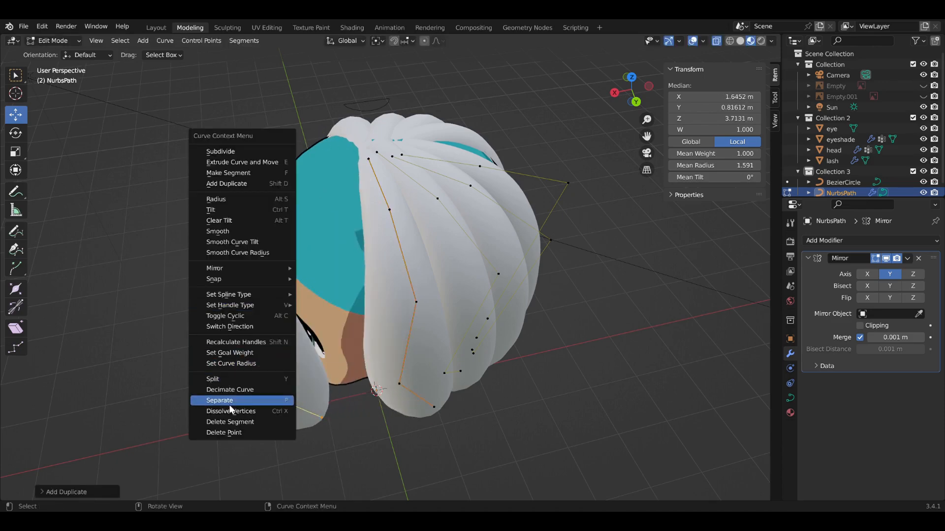
{"action": "left_click", "coordinate": [271, 400]}
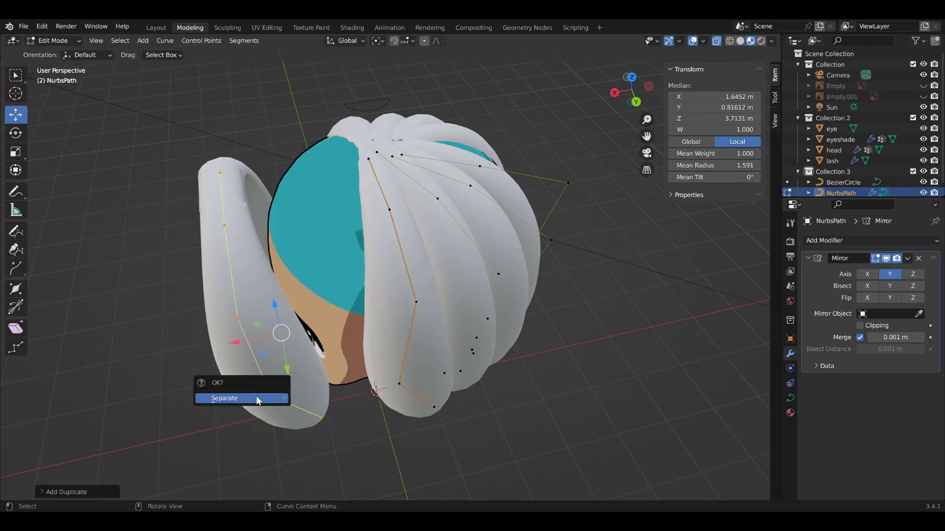
{"action": "left_click", "coordinate": [257, 399]}
{"action": "left_click", "coordinate": [165, 28]}
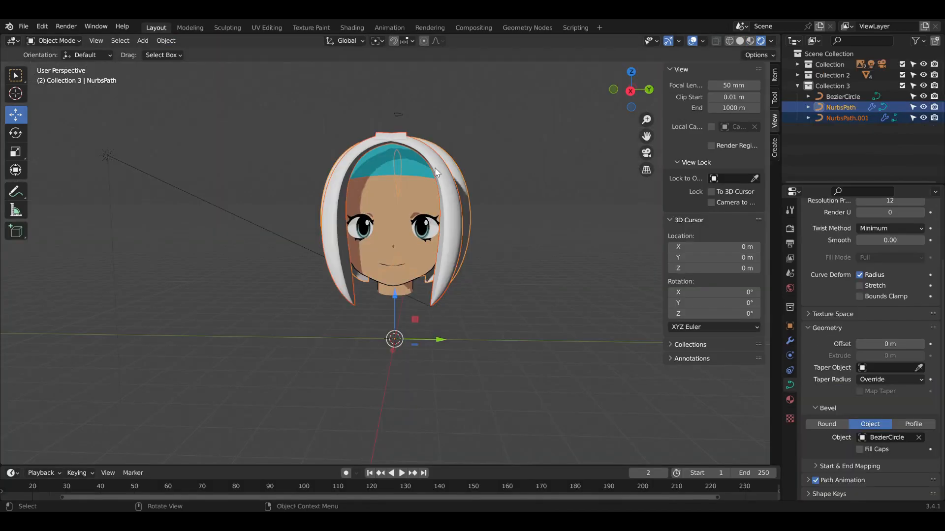
{"action": "left_click", "coordinate": [374, 146]}
{"action": "middle_click_drag", "start_coordinate": [253, 282], "coordinate": [357, 222]}
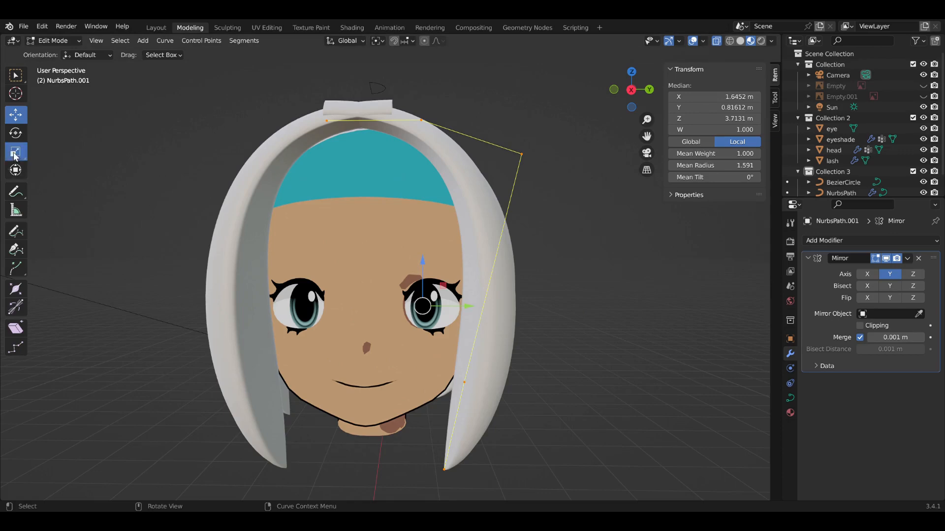
Step: Shorten the separated strand vertically and slim its second-to-last control point to a radius of about 2.76
{"action": "left_click_drag", "start_coordinate": [425, 276], "coordinate": [353, 254]}
{"action": "middle_click_drag", "start_coordinate": [338, 295], "coordinate": [436, 346]}
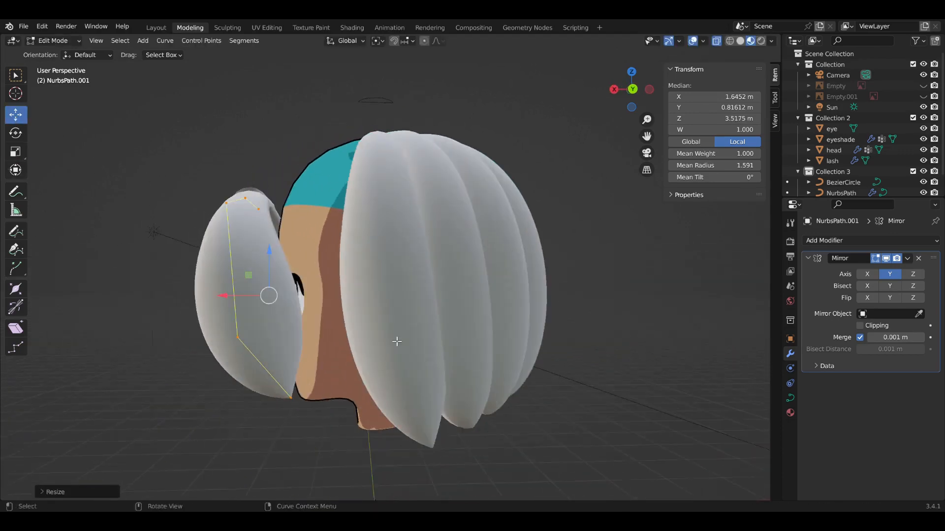
{"action": "key", "text": "alt+s"}
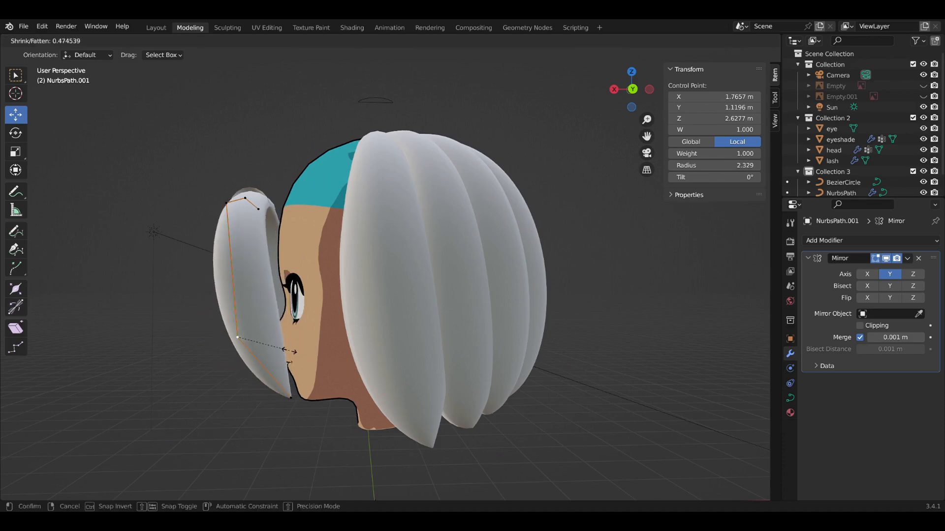
{"action": "left_click", "coordinate": [295, 348]}
Step: Move the separated strand back and up onto the front of the head, and remove its Mirror modifier
{"action": "middle_click_drag", "start_coordinate": [238, 344], "coordinate": [390, 434]}
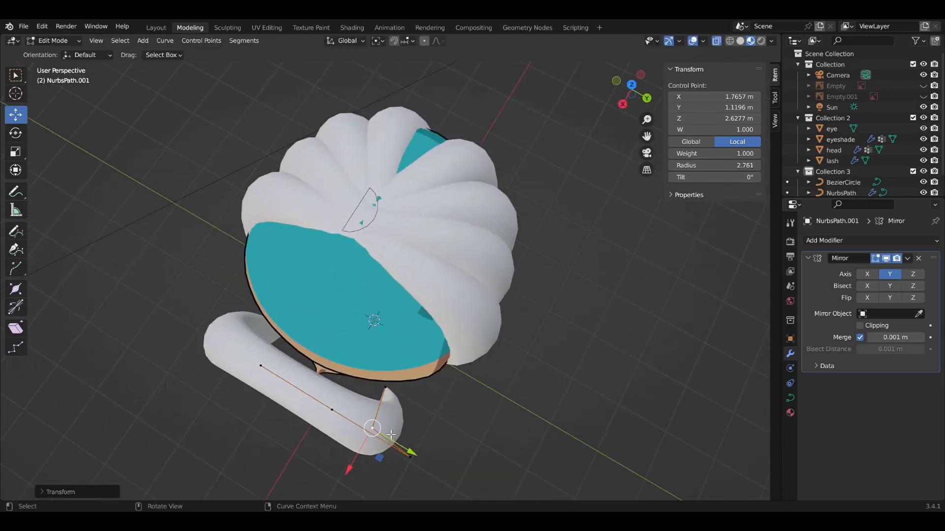
{"action": "left_click_drag", "start_coordinate": [369, 422], "coordinate": [411, 367]}
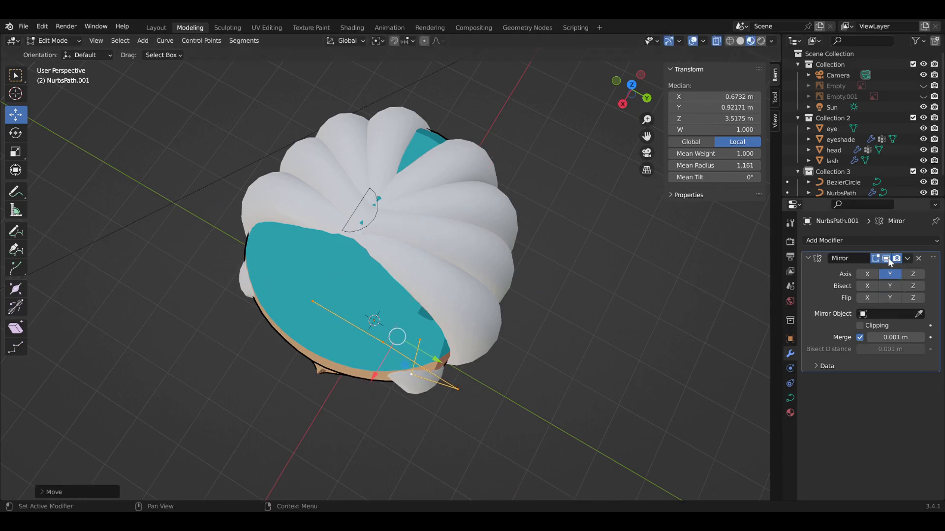
{"action": "left_click", "coordinate": [918, 259]}
{"action": "middle_click_drag", "start_coordinate": [445, 407], "coordinate": [438, 255]}
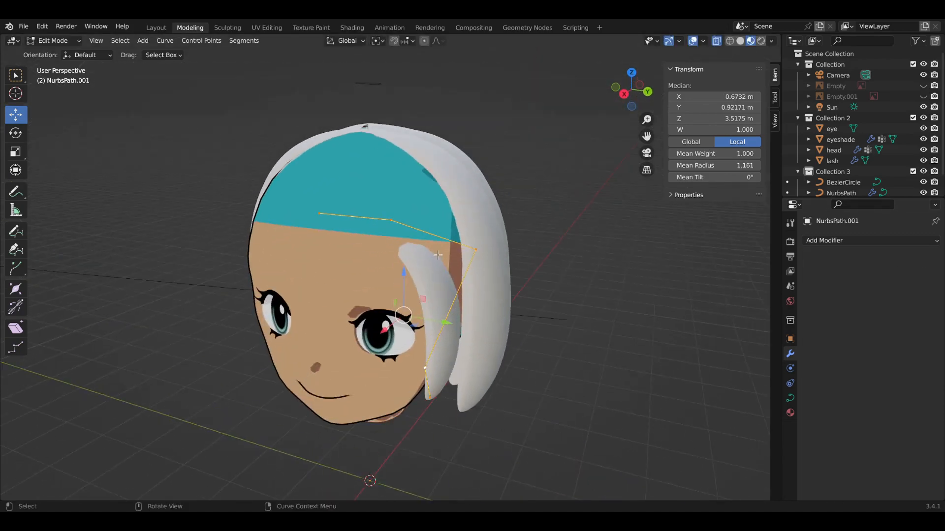
{"action": "left_click_drag", "start_coordinate": [412, 287], "coordinate": [411, 240]}
Step: Rotate the separated strand from the top view and move it so it runs outward from the crown beside the existing side hair
{"action": "middle_click_drag", "start_coordinate": [412, 240], "coordinate": [550, 146]}
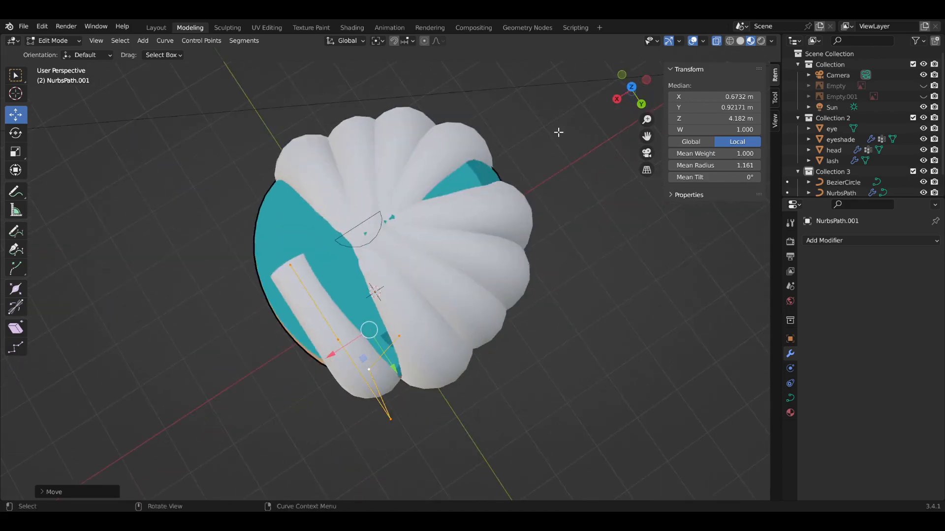
{"action": "left_click", "coordinate": [632, 86]}
{"action": "key", "text": "r"}
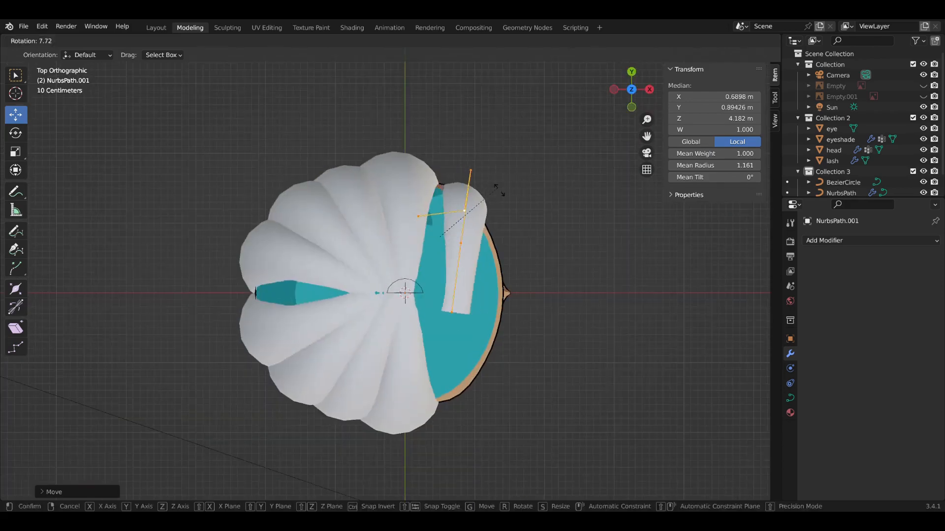
{"action": "left_click", "coordinate": [522, 221]}
{"action": "key", "text": "g"}
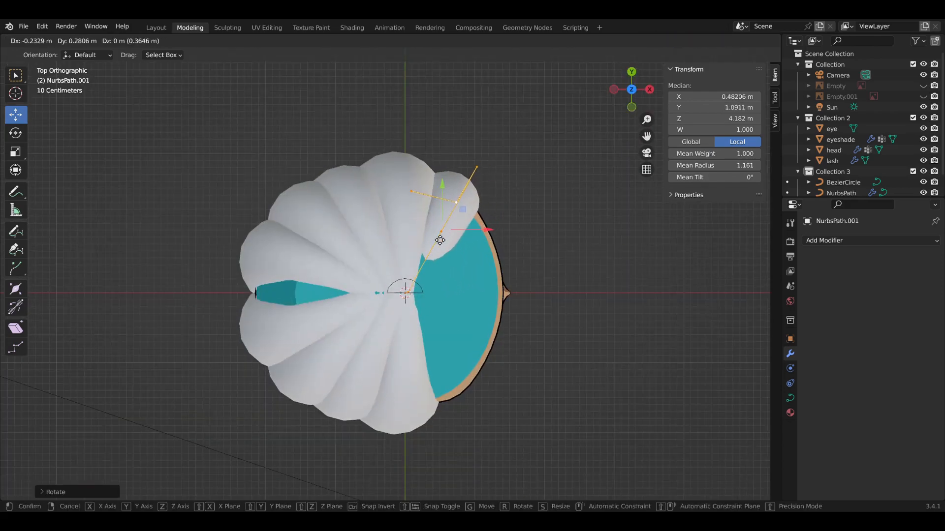
{"action": "left_click", "coordinate": [466, 257]}
Step: Raise the strand's root and second control points onto the crown and reposition its tip beside the cheek
{"action": "middle_click_drag", "start_coordinate": [461, 289], "coordinate": [393, 166]}
{"action": "mouse_move", "coordinate": [382, 162]}
{"action": "left_mouse_down"}
{"action": "mouse_move", "coordinate": [386, 138]}
{"action": "mouse_move", "coordinate": [378, 143]}
{"action": "left_mouse_up"}
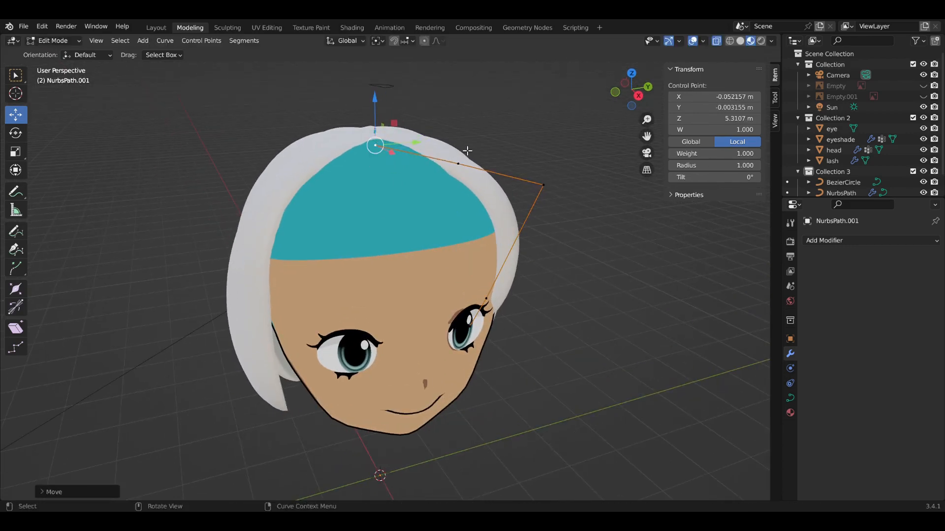
{"action": "left_click_drag", "start_coordinate": [464, 166], "coordinate": [457, 154]}
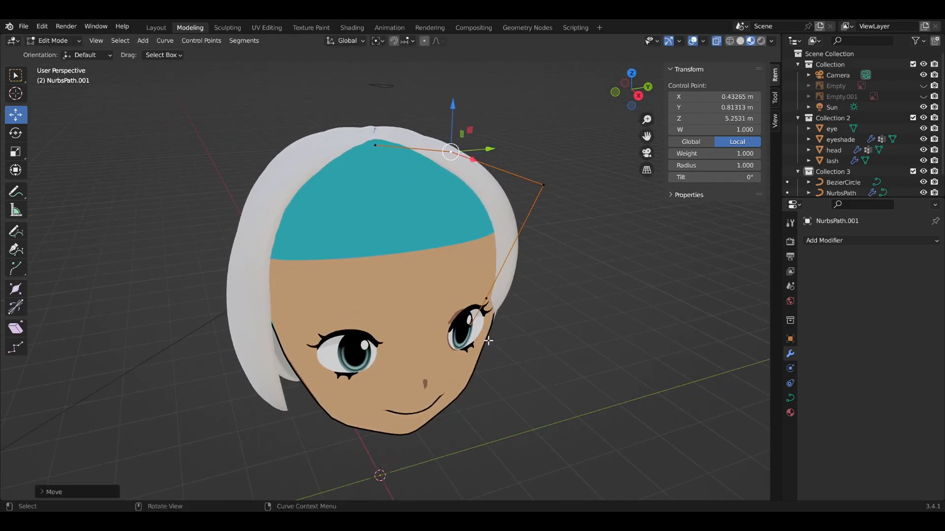
{"action": "left_click_drag", "start_coordinate": [482, 343], "coordinate": [500, 340]}
{"action": "middle_click_drag", "start_coordinate": [500, 340], "coordinate": [360, 351]}
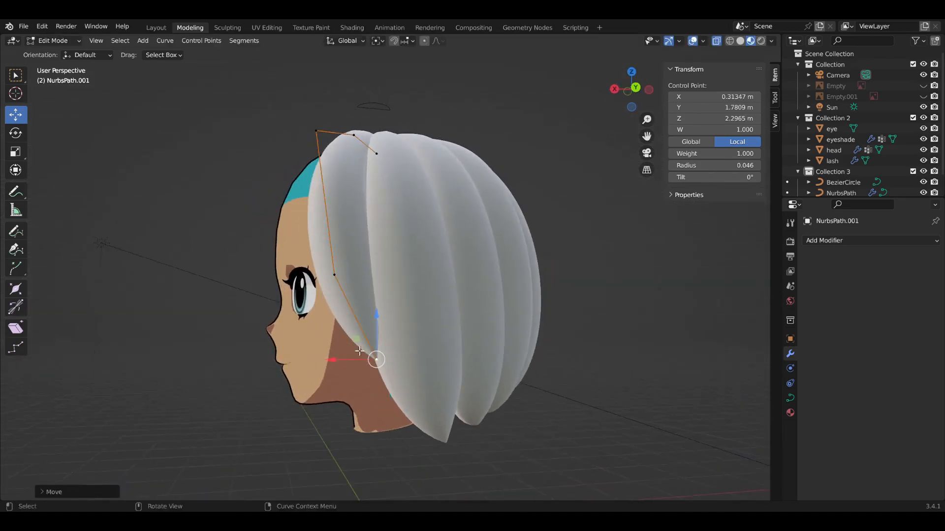
{"action": "scroll", "coordinate": [358, 350], "scroll_direction": "up", "scroll_amount": 4}
{"action": "middle_click_drag", "start_coordinate": [313, 327], "coordinate": [37, 350], "text": "shift"}
{"action": "scroll", "coordinate": [304, 371], "scroll_direction": "up", "scroll_amount": 6}
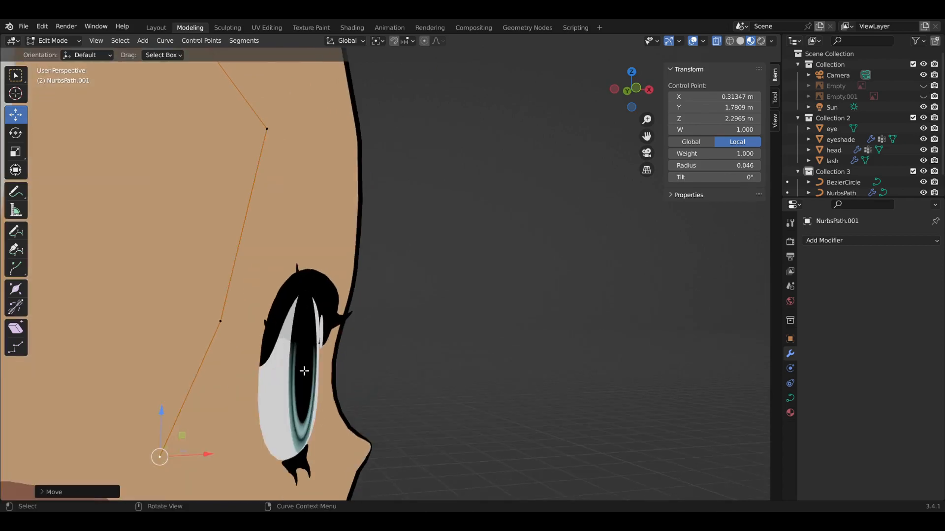
{"action": "middle_click_drag", "start_coordinate": [304, 371], "coordinate": [135, 371]}
{"action": "scroll", "coordinate": [243, 394], "scroll_direction": "down", "scroll_amount": 8}
{"action": "middle_click_drag", "start_coordinate": [312, 298], "coordinate": [288, 315]}
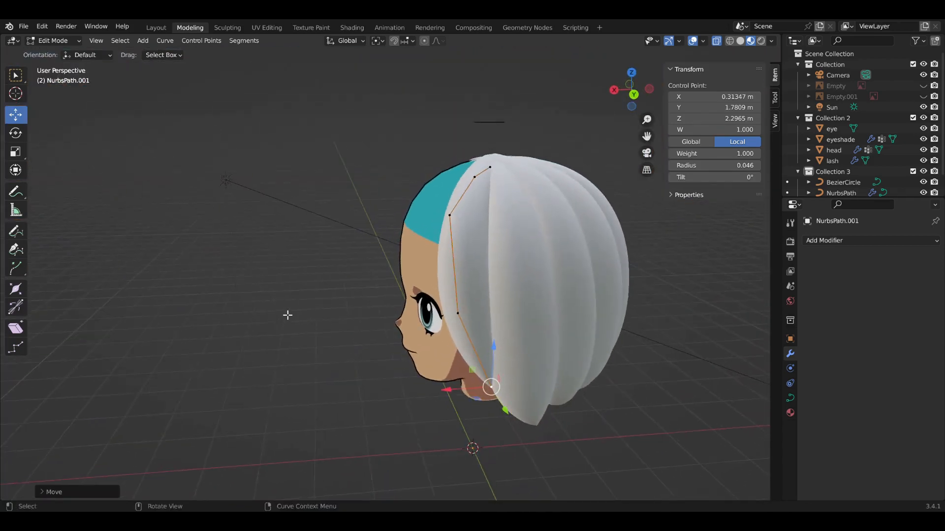
Step: Duplicate the front side strand from the top view, then rotate and move the copy to fan out from the crown beside it
{"action": "left_click", "coordinate": [632, 72]}
{"action": "middle_click_drag", "start_coordinate": [359, 189], "coordinate": [359, 247], "text": "shift"}
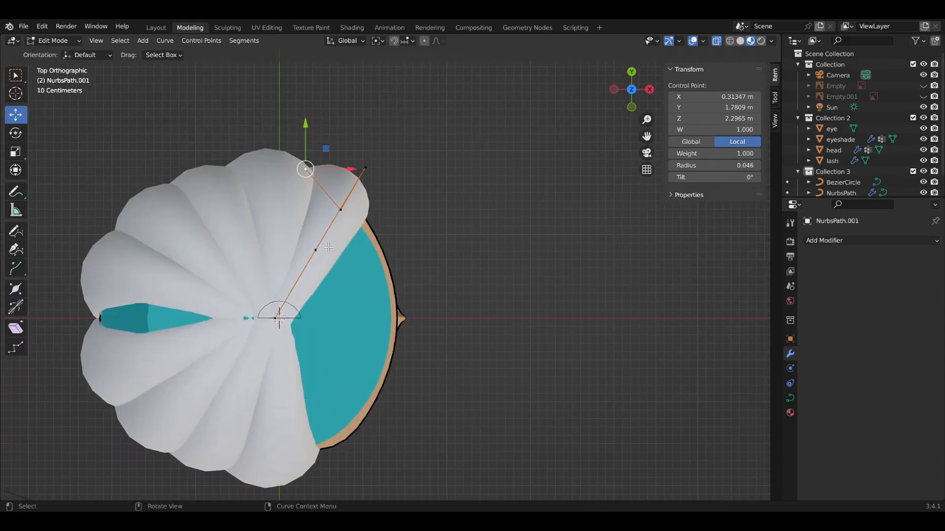
{"action": "key", "text": "shift+d"}
{"action": "left_click", "coordinate": [348, 285]}
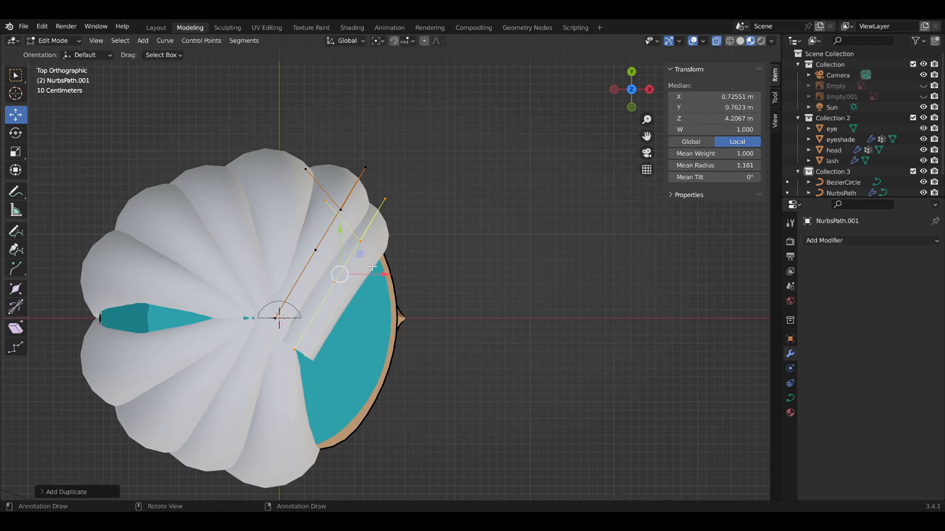
{"action": "key", "text": "r"}
{"action": "left_click", "coordinate": [389, 297]}
{"action": "key", "text": "g"}
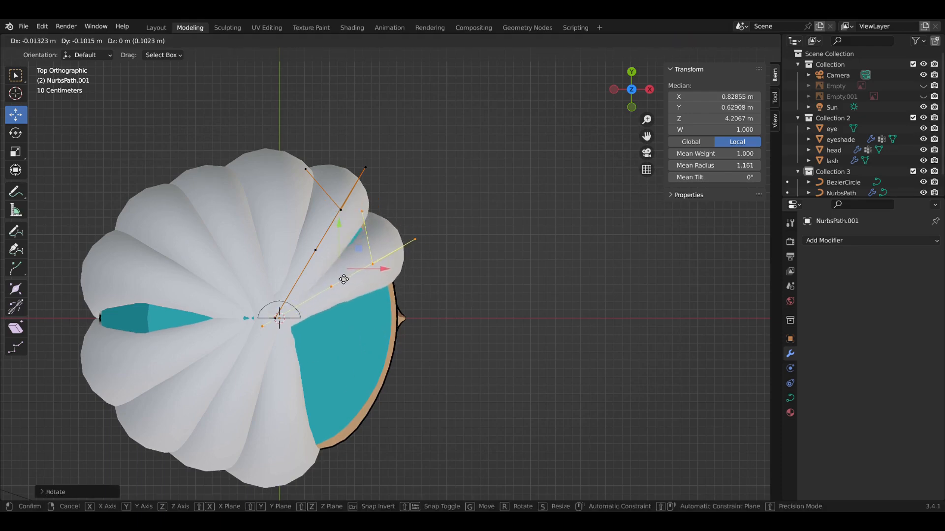
{"action": "left_click", "coordinate": [343, 274]}
Step: Shorten the second front strand by moving its second-to-last control point up and raising its tip by about 1 m
{"action": "middle_click_drag", "start_coordinate": [343, 274], "coordinate": [406, 275]}
{"action": "left_click", "coordinate": [407, 291]}
{"action": "key", "text": "g"}
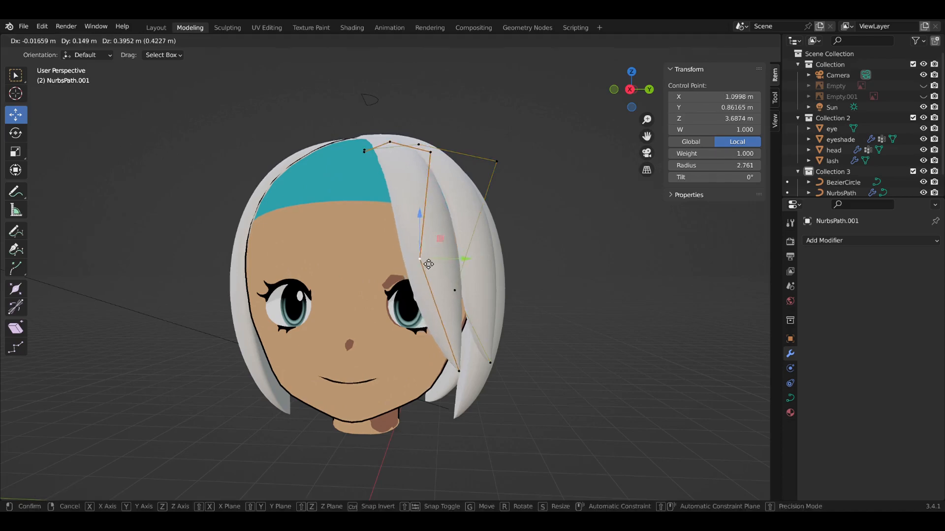
{"action": "left_click", "coordinate": [451, 377]}
{"action": "key", "text": "g"}
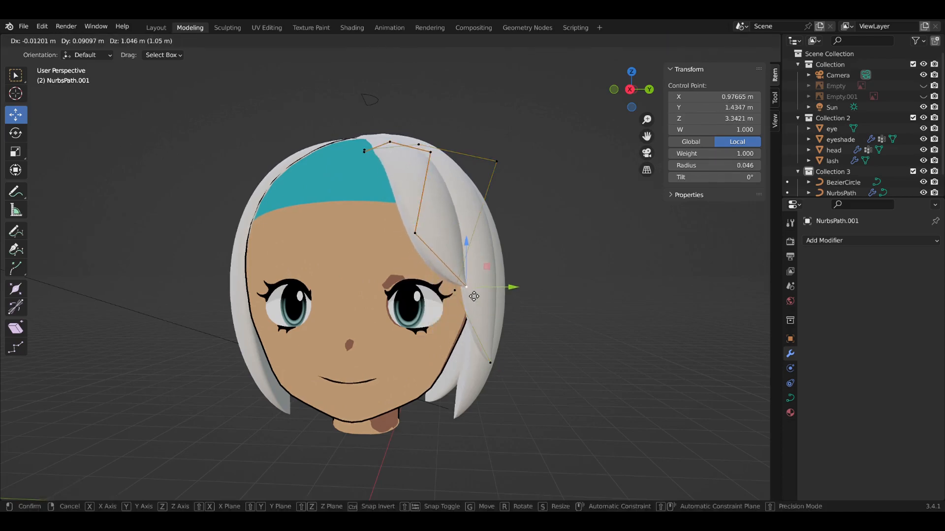
{"action": "left_click", "coordinate": [477, 301]}
Step: Duplicate the second front strand from the top view and rotate the copy into the next gap toward the middle of the forehead
{"action": "middle_click_drag", "start_coordinate": [477, 301], "coordinate": [415, 413]}
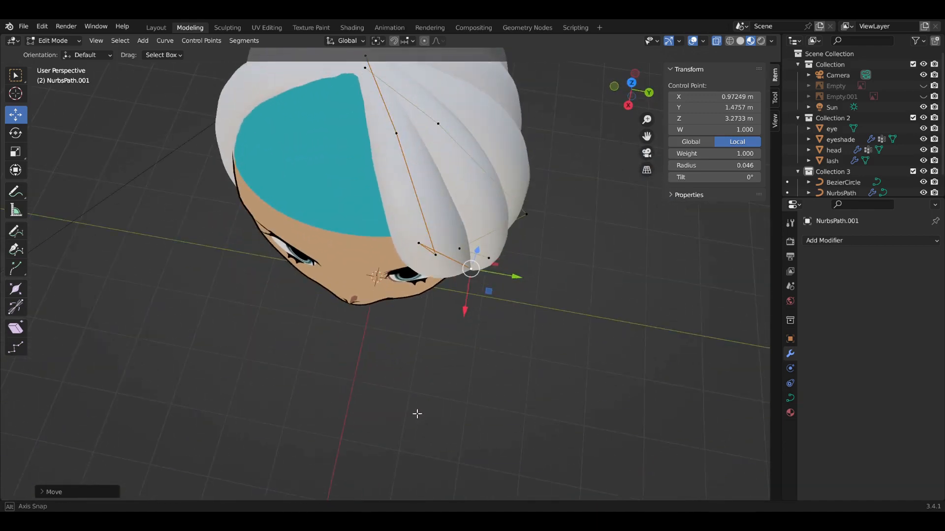
{"action": "left_click", "coordinate": [631, 85]}
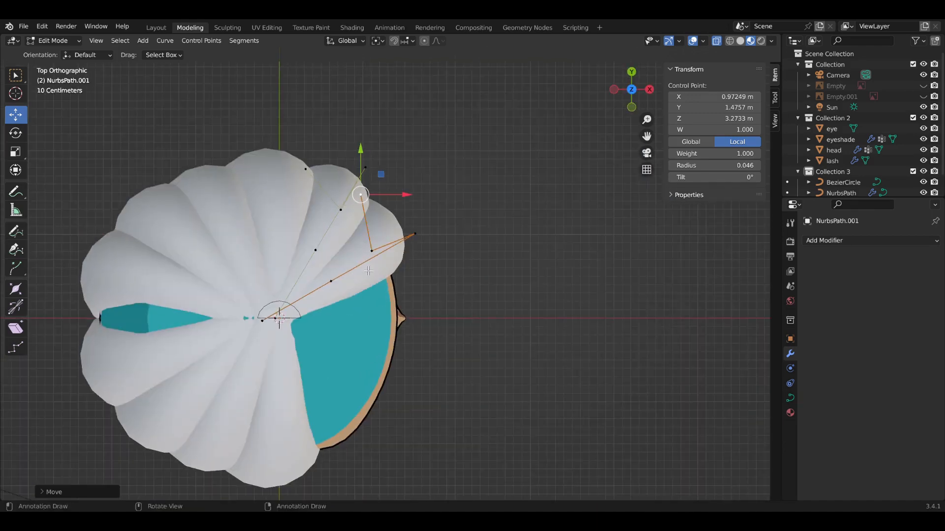
{"action": "key", "text": "shift+d"}
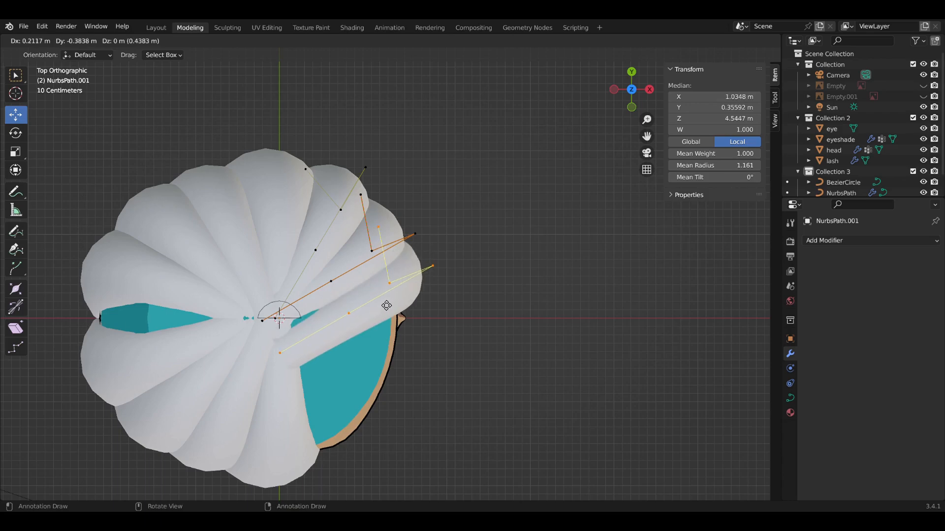
{"action": "left_click", "coordinate": [388, 304]}
{"action": "key", "text": "r"}
{"action": "left_click", "coordinate": [469, 299]}
Step: Duplicate the third front strand and turn and move the copy just past the head's centre line, with its root at the crown
{"action": "middle_click_drag", "start_coordinate": [468, 299], "coordinate": [376, 265]}
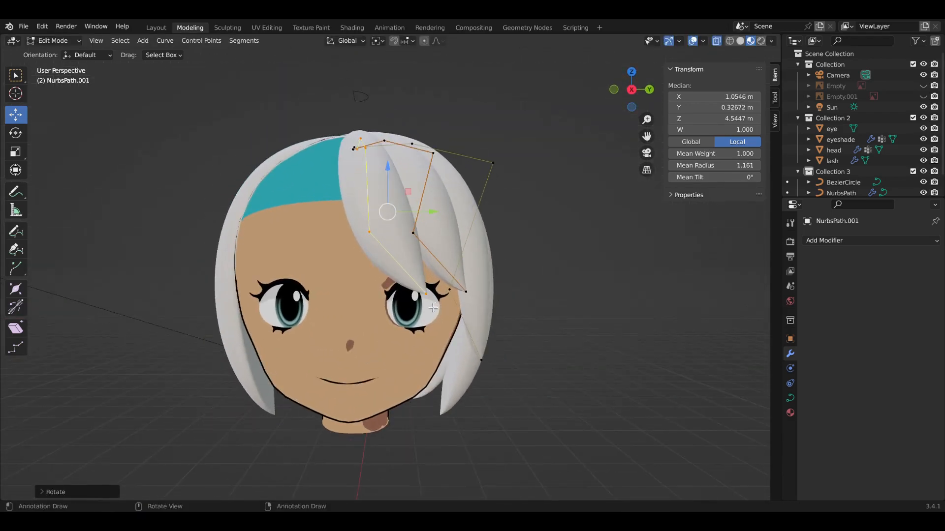
{"action": "scroll", "coordinate": [432, 310], "scroll_direction": "up", "scroll_amount": 4}
{"action": "middle_click_drag", "start_coordinate": [420, 341], "coordinate": [490, 443], "text": "shift"}
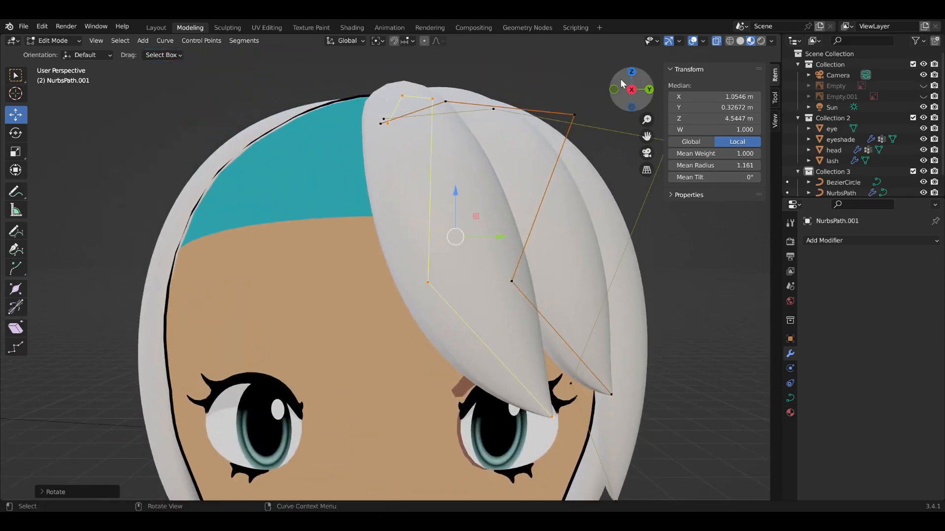
{"action": "left_click", "coordinate": [631, 72]}
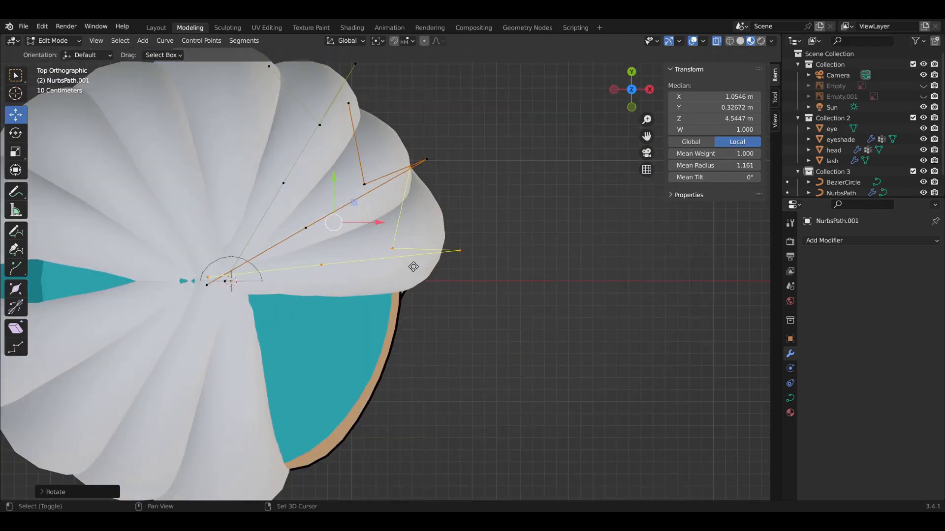
{"action": "key", "text": "shift+d"}
{"action": "key", "text": "r"}
{"action": "key", "text": "g"}
{"action": "left_click", "coordinate": [462, 317]}
Step: Raise the tip control point of the fourth front strand to shorten it above the eye line
{"action": "middle_click_drag", "start_coordinate": [489, 364], "coordinate": [362, 240]}
{"action": "left_click", "coordinate": [402, 378]}
{"action": "key", "text": "g"}
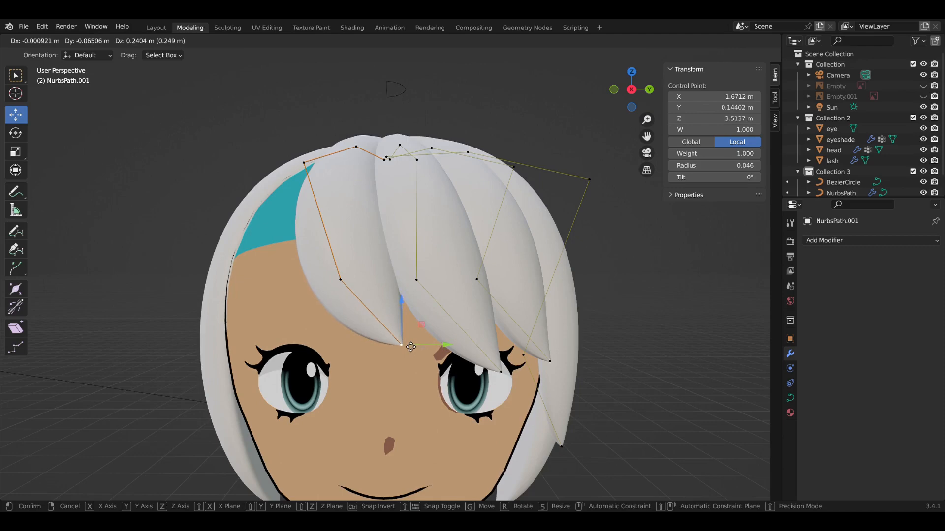
{"action": "left_click", "coordinate": [406, 345]}
Step: Duplicate the fourth front strand from the top view, then rotate and position the copy over the next uncovered part of the forehead
{"action": "middle_click_drag", "start_coordinate": [401, 343], "coordinate": [730, 37]}
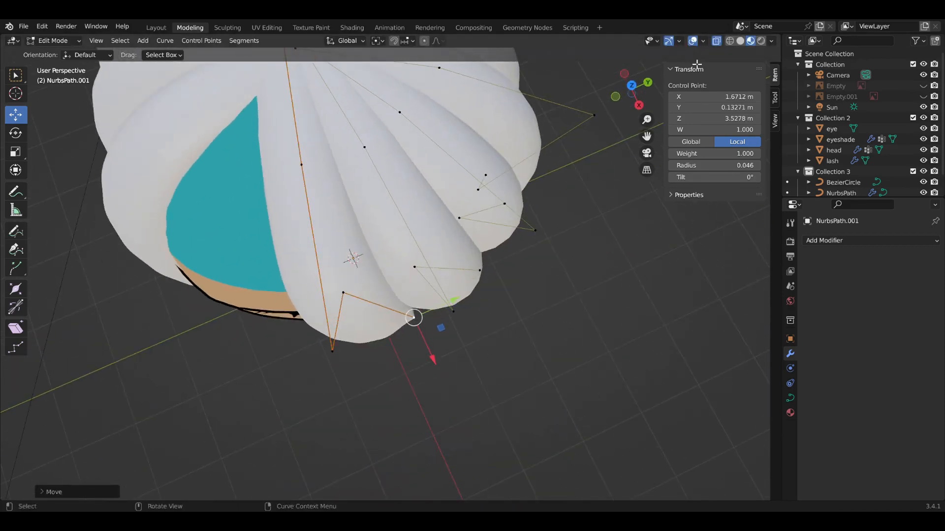
{"action": "left_click", "coordinate": [634, 90]}
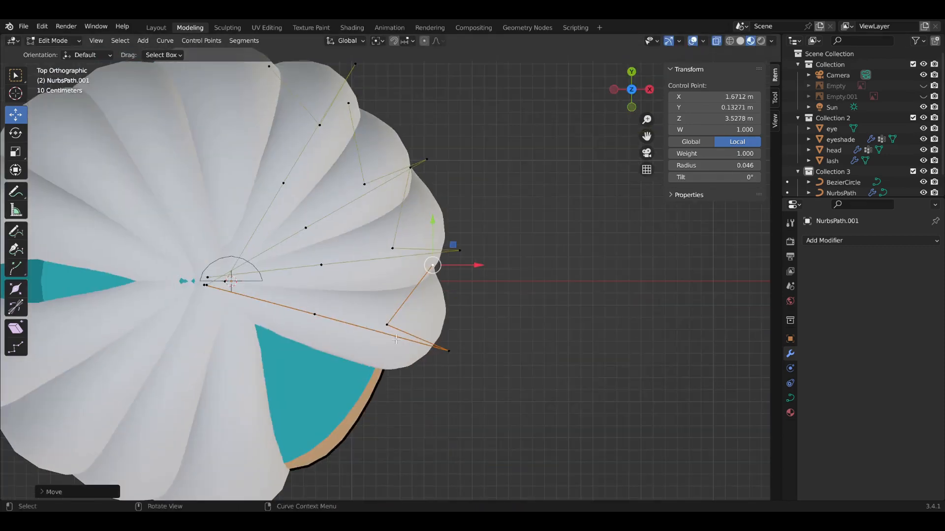
{"action": "key", "text": "shift+d"}
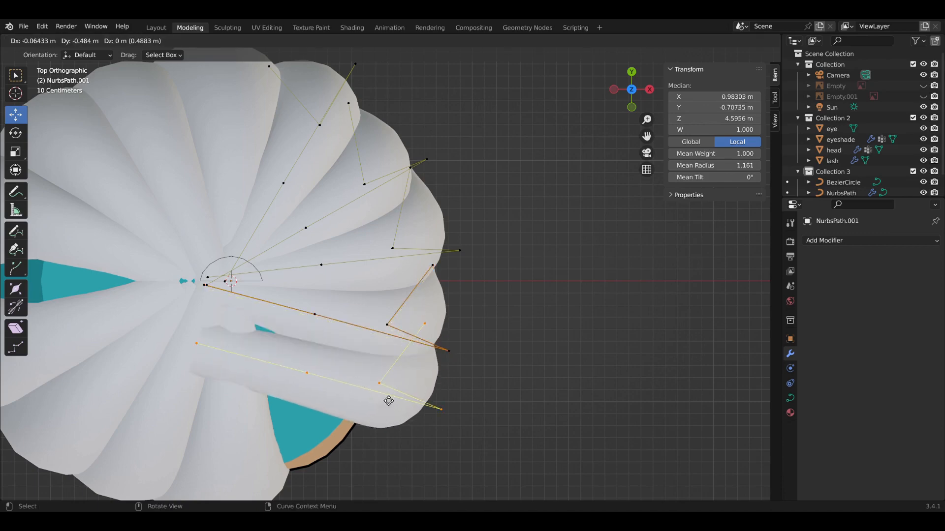
{"action": "left_click", "coordinate": [388, 398]}
{"action": "key", "text": "r"}
{"action": "left_click", "coordinate": [471, 390]}
{"action": "left_click_drag", "start_coordinate": [328, 381], "coordinate": [324, 371]}
Step: Lower the last two control points of the fifth front strand by about 0.21 m
{"action": "middle_click_drag", "start_coordinate": [506, 428], "coordinate": [372, 261]}
{"action": "left_click", "coordinate": [294, 328]}
{"action": "left_click_drag", "start_coordinate": [286, 286], "coordinate": [286, 309]}
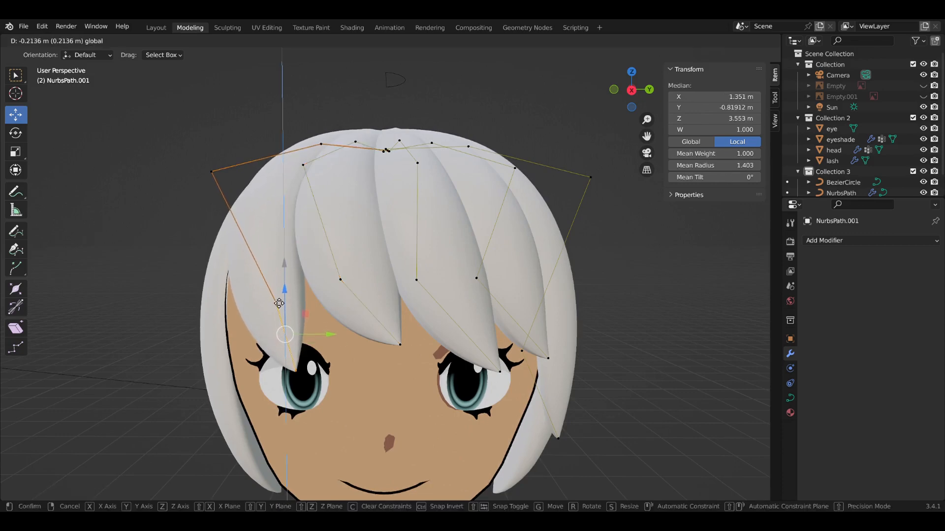
{"action": "left_click_drag", "start_coordinate": [278, 303], "coordinate": [278, 304]}
Step: Duplicate the whole fifth front strand from the top view and rotate the copy to cover the remaining gap at the far temple
{"action": "middle_click_drag", "start_coordinate": [416, 170], "coordinate": [539, 258]}
{"action": "left_click", "coordinate": [633, 82]}
{"action": "left_click", "coordinate": [442, 432]}
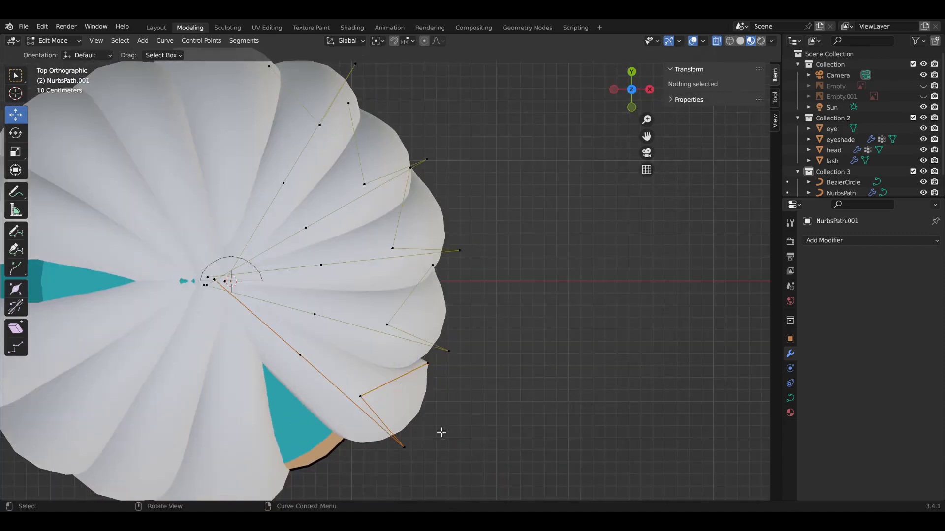
{"action": "key", "text": "l"}
{"action": "key", "text": "shift+d"}
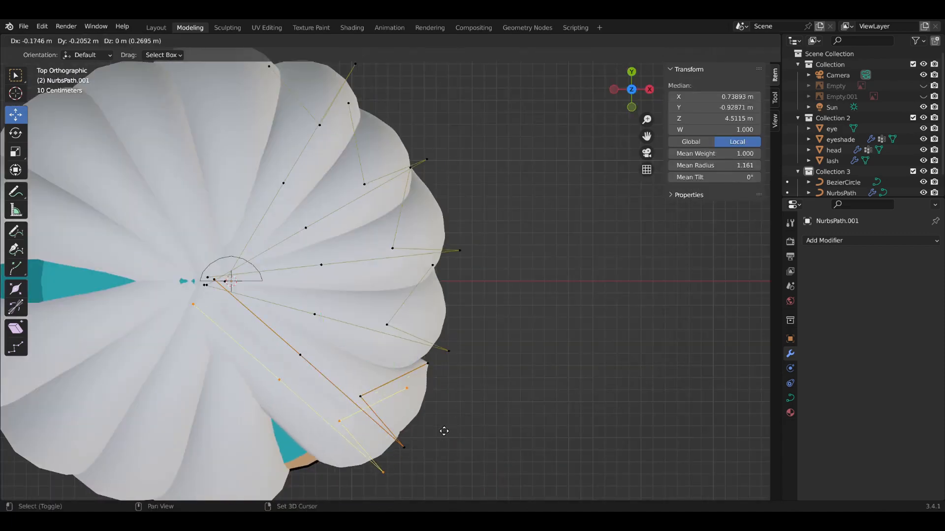
{"action": "left_click", "coordinate": [433, 420]}
{"action": "key", "text": "r"}
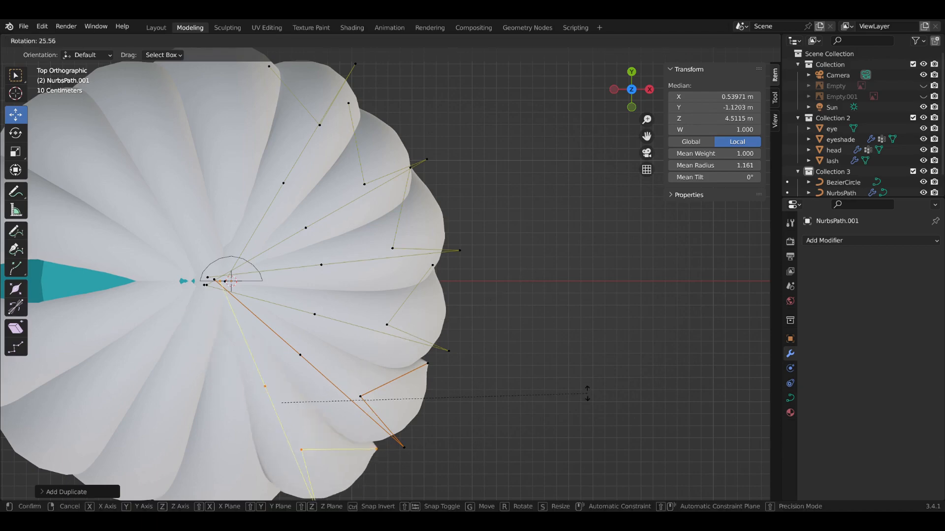
{"action": "left_click", "coordinate": [597, 405]}
Step: Lengthen the sixth front strand by lowering its last two control points about 0.86 m along Z
{"action": "scroll", "coordinate": [559, 396], "scroll_direction": "down", "scroll_amount": 4}
{"action": "middle_click_drag", "start_coordinate": [559, 396], "coordinate": [499, 277]}
{"action": "scroll", "coordinate": [500, 276], "scroll_direction": "up", "scroll_amount": 2}
{"action": "left_click", "coordinate": [333, 283]}
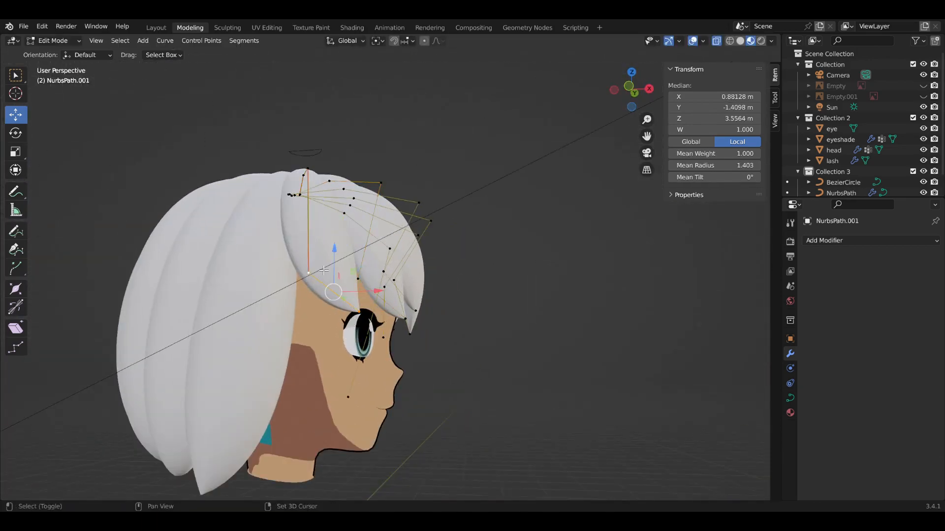
{"action": "key", "text": "g"}
{"action": "key", "text": "z"}
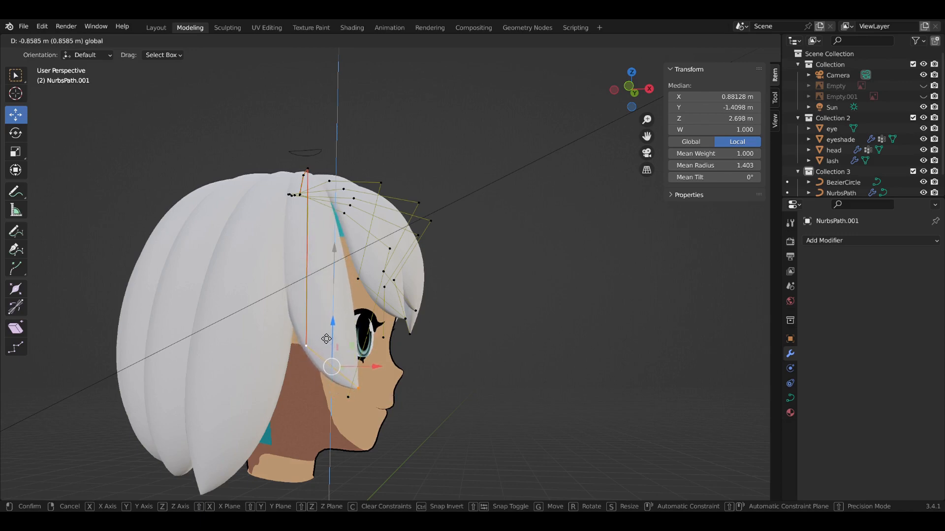
{"action": "left_click", "coordinate": [326, 339]}
Step: Reposition the middle bend control points of the fifth and fourth front strands to adjust how the fringe curves over the forehead
{"action": "middle_click_drag", "start_coordinate": [326, 339], "coordinate": [302, 217]}
{"action": "left_click", "coordinate": [371, 205]}
{"action": "key", "text": "g"}
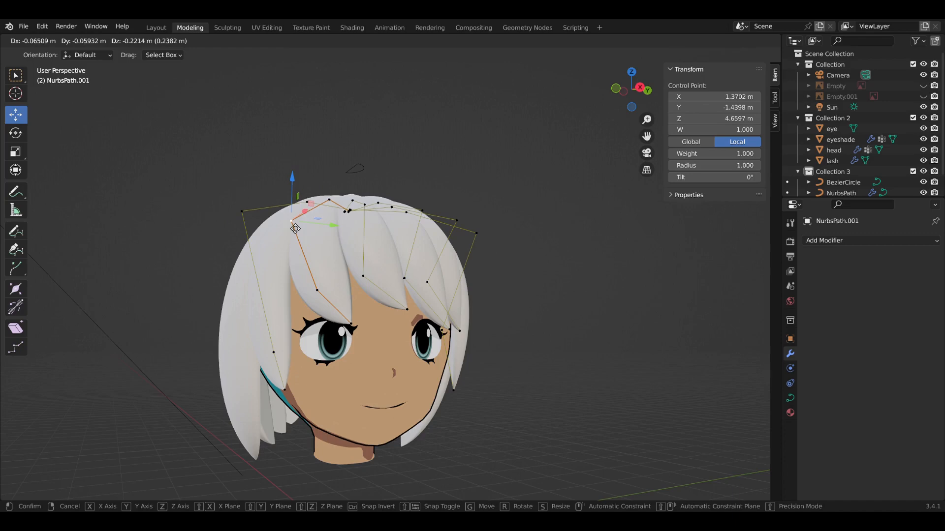
{"action": "left_click", "coordinate": [295, 236]}
{"action": "middle_click_drag", "start_coordinate": [296, 236], "coordinate": [302, 205]}
{"action": "key", "text": "g"}
{"action": "left_click", "coordinate": [327, 212]}
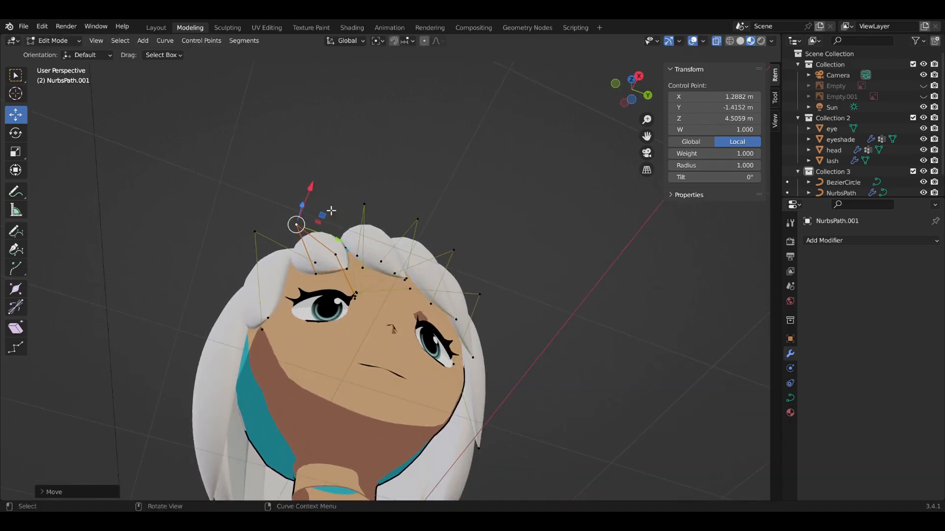
{"action": "key", "text": "g"}
{"action": "left_click", "coordinate": [362, 215]}
{"action": "middle_click_drag", "start_coordinate": [354, 209], "coordinate": [568, 354]}
{"action": "middle_click_drag", "start_coordinate": [275, 236], "coordinate": [387, 322]}
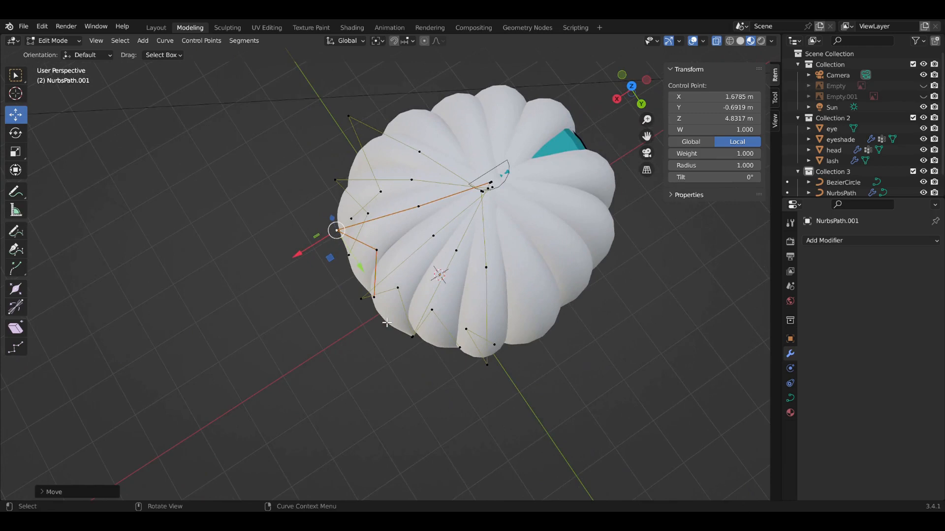
Step: Duplicate the first front side strand from the top view, place the copy at the back of the head, and rotate it
{"action": "left_click", "coordinate": [632, 87]}
{"action": "key", "text": "shift+d"}
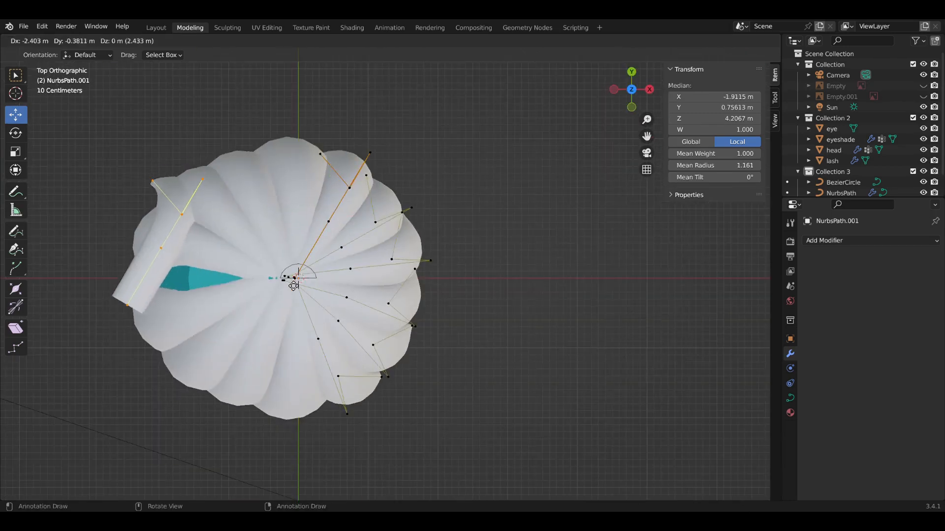
{"action": "left_click", "coordinate": [293, 286]}
{"action": "key", "text": "r"}
{"action": "left_click", "coordinate": [113, 195]}
Step: Flatten the back copy by scaling it to 0 along Y and move it over the gap at the back centre
{"action": "type", "text": "sy0"}
{"action": "left_click", "coordinate": [112, 197]}
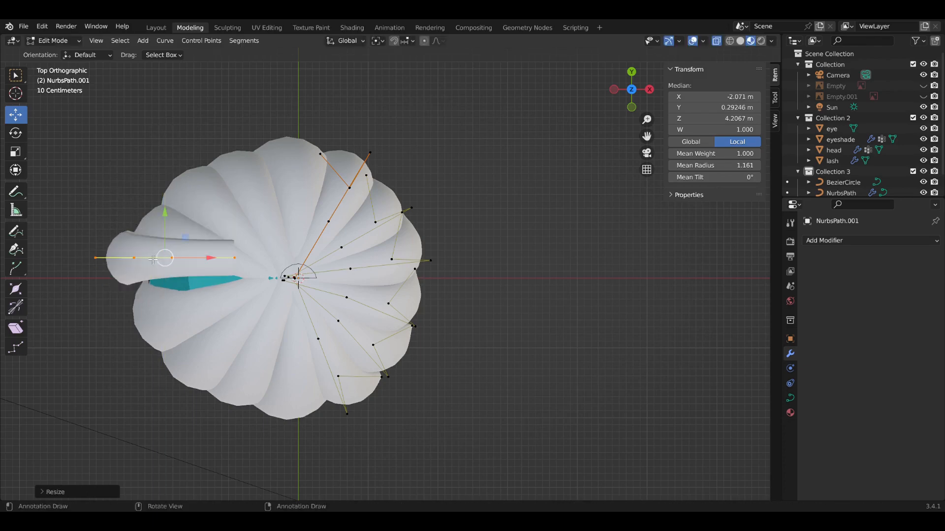
{"action": "key", "text": "g"}
{"action": "left_click", "coordinate": [187, 290]}
Step: Reposition the lower bend and tip control points of the back centre strand so it follows the back of the head downward
{"action": "middle_click_drag", "start_coordinate": [189, 293], "coordinate": [244, 211]}
{"action": "middle_click_drag", "start_coordinate": [278, 321], "coordinate": [266, 272]}
{"action": "left_click", "coordinate": [130, 321]}
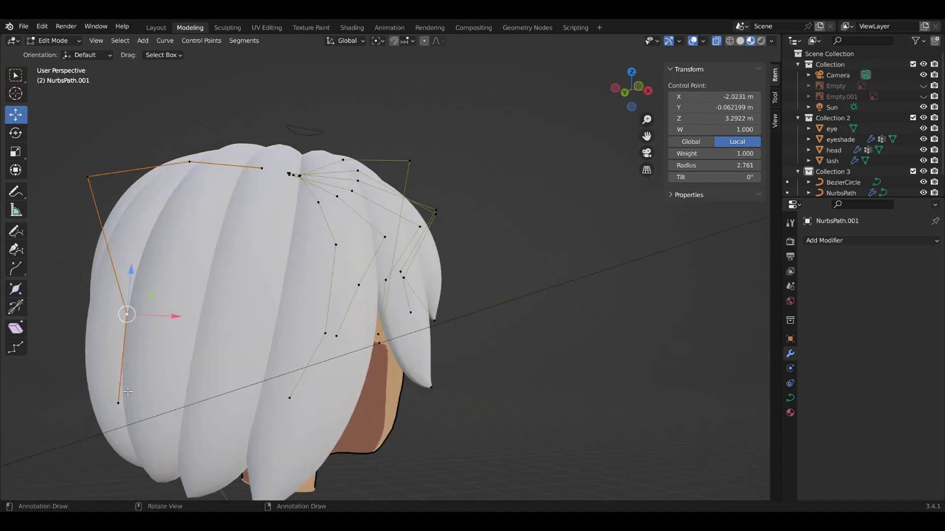
{"action": "left_click_drag", "start_coordinate": [130, 331], "coordinate": [102, 390]}
{"action": "left_click", "coordinate": [110, 450]}
{"action": "left_click", "coordinate": [113, 457]}
{"action": "left_click_drag", "start_coordinate": [158, 458], "coordinate": [194, 467]}
{"action": "middle_click_drag", "start_coordinate": [183, 467], "coordinate": [237, 346]}
{"action": "left_click_drag", "start_coordinate": [245, 348], "coordinate": [211, 366]}
Step: Refine the tip position of the back centre strand so it tucks in between the neighbouring strands
{"action": "middle_click_drag", "start_coordinate": [212, 366], "coordinate": [308, 191]}
{"action": "left_click", "coordinate": [365, 257]}
{"action": "middle_click_drag", "start_coordinate": [364, 257], "coordinate": [345, 332]}
{"action": "middle_click_drag", "start_coordinate": [345, 332], "coordinate": [321, 356]}
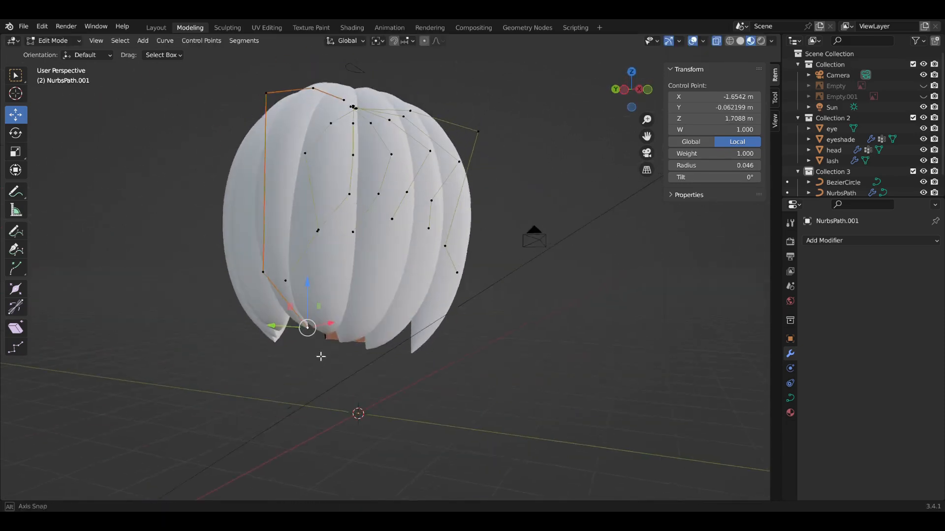
{"action": "left_click_drag", "start_coordinate": [307, 322], "coordinate": [331, 339]}
{"action": "middle_click_drag", "start_coordinate": [331, 339], "coordinate": [383, 330]}
Step: Adjust the back centre strand's lower bend point and increase its radius to about 4.4 to widen the strand over the gap
{"action": "left_click", "coordinate": [422, 241]}
{"action": "middle_click_drag", "start_coordinate": [427, 283], "coordinate": [419, 319]}
{"action": "left_click_drag", "start_coordinate": [386, 415], "coordinate": [401, 418]}
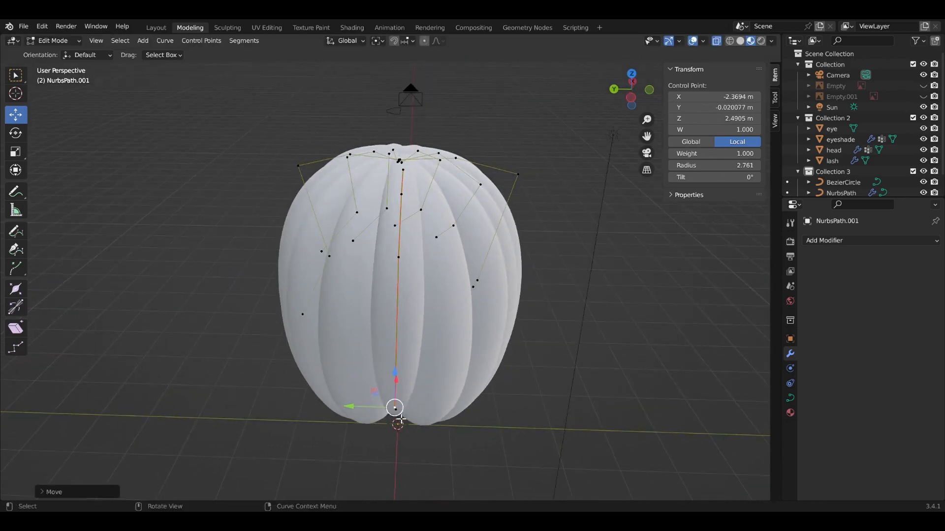
{"action": "key", "text": "alt+s"}
{"action": "left_click", "coordinate": [395, 409]}
Step: Move the back centre strand's root control point along X toward the crown and reposition its upper point
{"action": "middle_click_drag", "start_coordinate": [394, 407], "coordinate": [241, 387]}
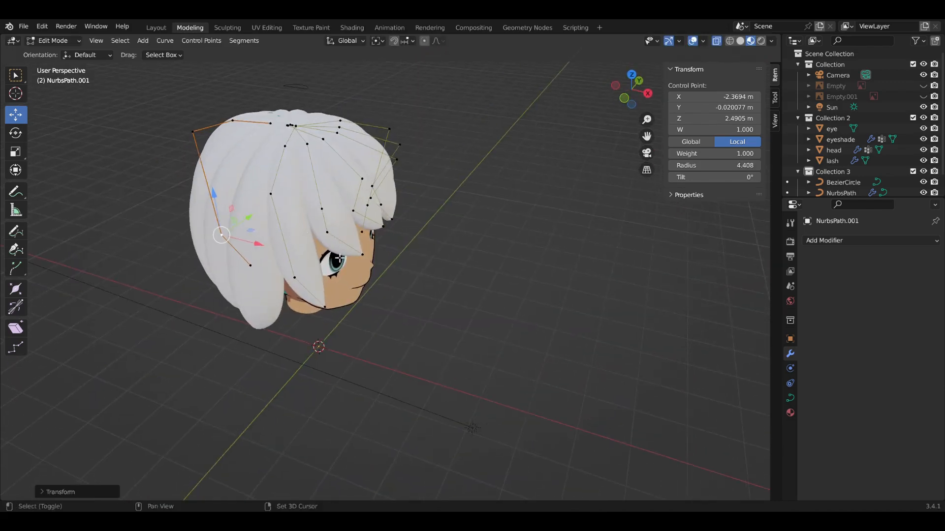
{"action": "middle_click_drag", "start_coordinate": [339, 258], "coordinate": [440, 382], "text": "shift"}
{"action": "scroll", "coordinate": [413, 315], "scroll_direction": "up", "scroll_amount": 2}
{"action": "middle_click_drag", "start_coordinate": [403, 296], "coordinate": [342, 351]}
{"action": "scroll", "coordinate": [342, 351], "scroll_direction": "up", "scroll_amount": 3}
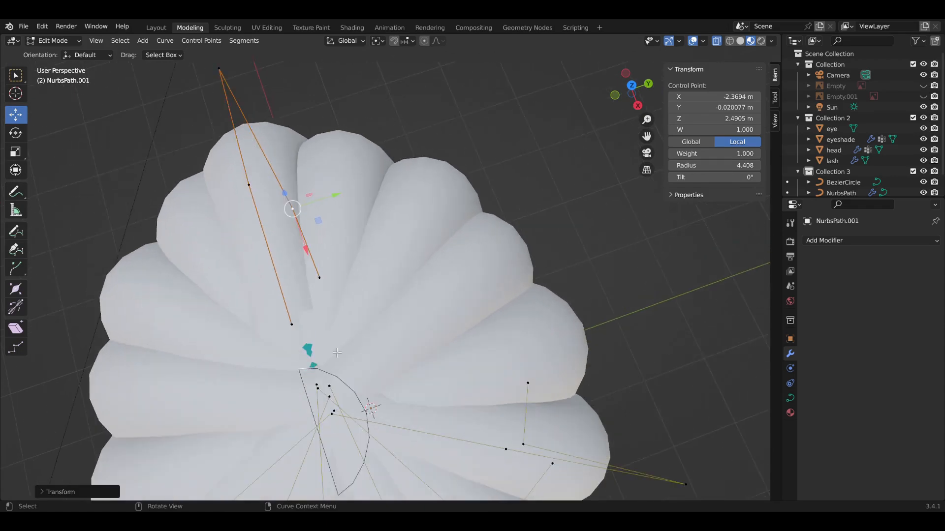
{"action": "left_click", "coordinate": [291, 326]}
{"action": "middle_click_drag", "start_coordinate": [291, 326], "coordinate": [461, 222]}
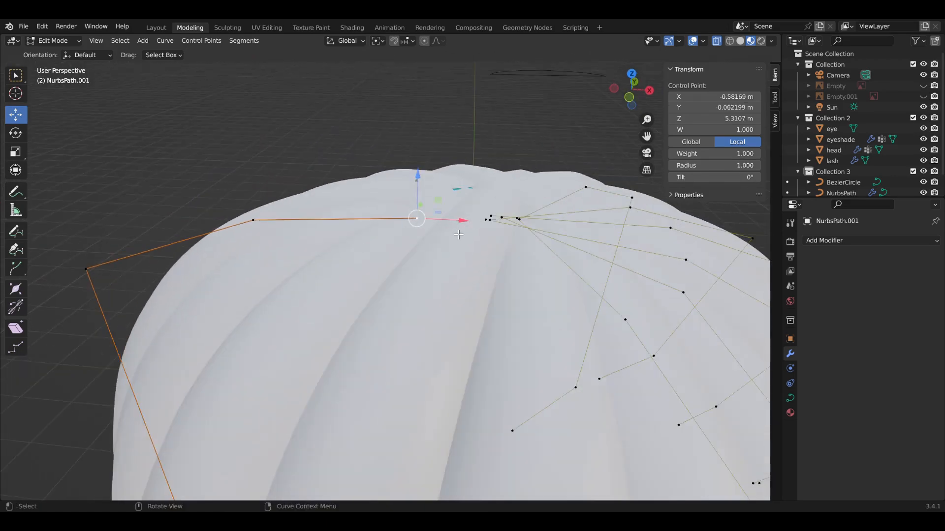
{"action": "left_click_drag", "start_coordinate": [506, 241], "coordinate": [507, 242]}
{"action": "left_click", "coordinate": [418, 221]}
{"action": "left_click_drag", "start_coordinate": [456, 223], "coordinate": [540, 240]}
{"action": "left_click_drag", "start_coordinate": [295, 230], "coordinate": [239, 243]}
{"action": "middle_click_drag", "start_coordinate": [238, 243], "coordinate": [513, 267]}
Step: Duplicate the mirrored side and back hair curve object in place
{"action": "left_click", "coordinate": [163, 27]}
{"action": "left_click", "coordinate": [449, 260]}
{"action": "key", "text": "shift+d"}
{"action": "key", "text": "Escape"}
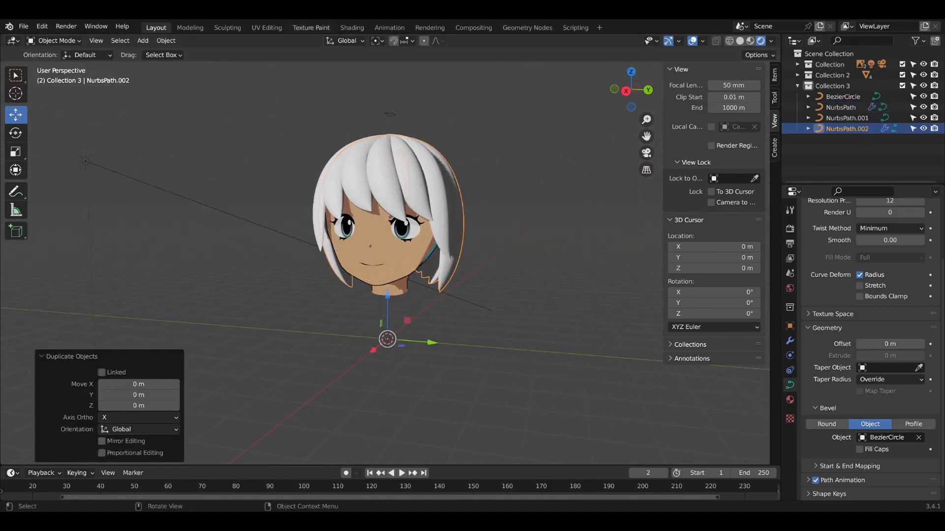
Step: Move all control points of the duplicated hair curve downward and inward along Y to form a lower layer
{"action": "left_click", "coordinate": [190, 27]}
{"action": "key", "text": "a"}
{"action": "middle_click_drag", "start_coordinate": [374, 329], "coordinate": [435, 330]}
{"action": "left_click_drag", "start_coordinate": [413, 334], "coordinate": [416, 355]}
{"action": "key", "text": "a"}
{"action": "key", "text": "g"}
{"action": "key", "text": "y"}
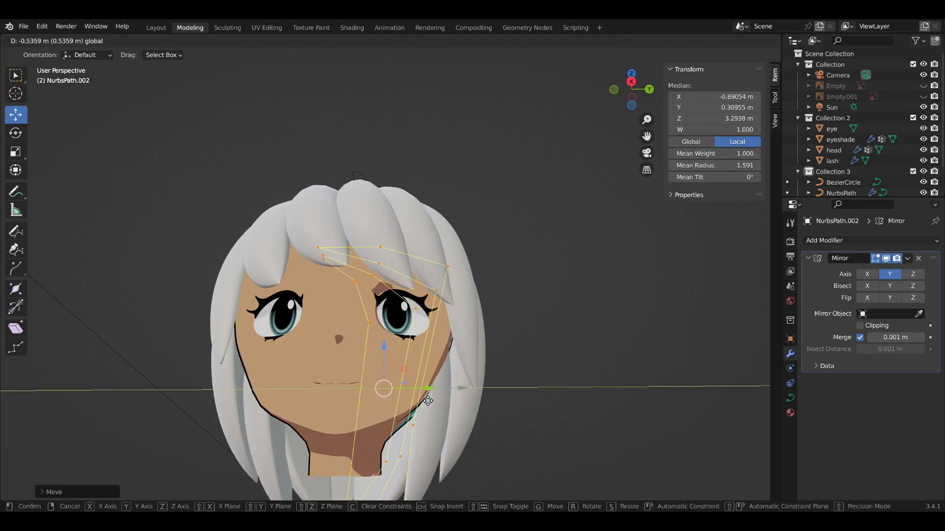
{"action": "left_click", "coordinate": [502, 389]}
{"action": "scroll", "coordinate": [502, 389], "scroll_direction": "down", "scroll_amount": 2}
{"action": "middle_click_drag", "start_coordinate": [502, 389], "coordinate": [364, 408]}
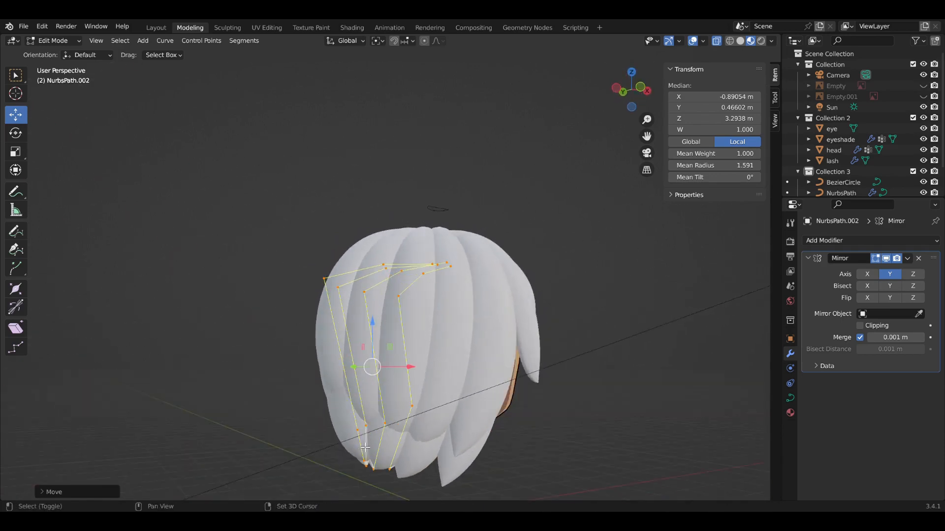
Step: Pull the lower bend and tip control points of the lower layer's rearmost strand in toward the neck
{"action": "scroll", "coordinate": [352, 353], "scroll_direction": "up", "scroll_amount": 5}
{"action": "left_click", "coordinate": [311, 328]}
{"action": "key", "text": "g"}
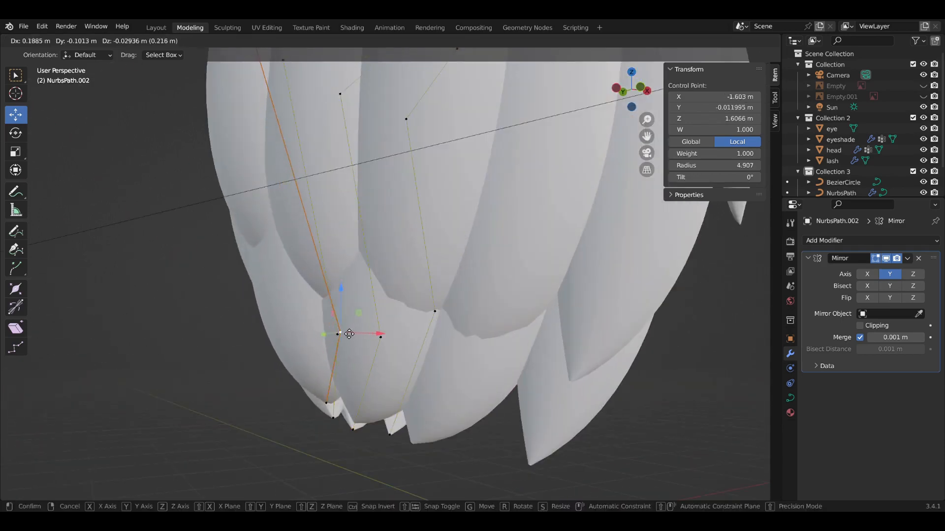
{"action": "left_click", "coordinate": [639, 87]}
{"action": "left_click_drag", "start_coordinate": [289, 343], "coordinate": [367, 363]}
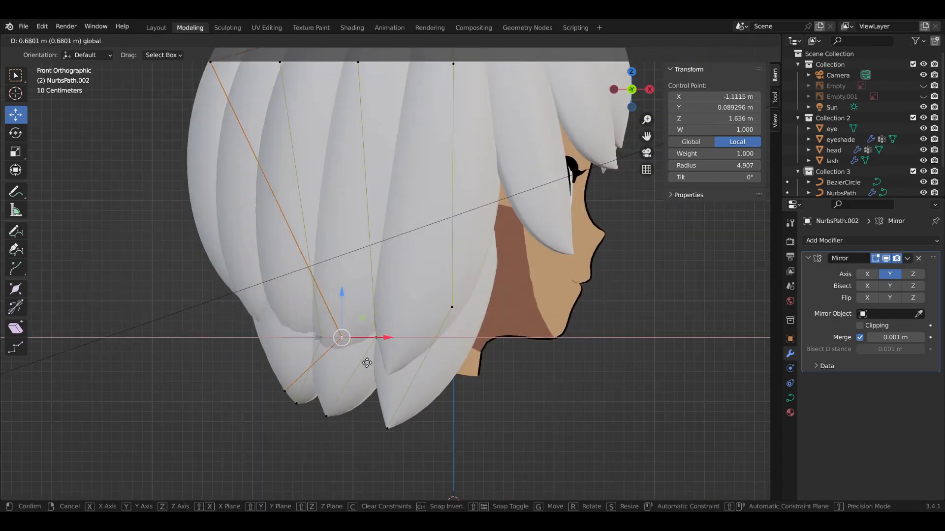
{"action": "left_click", "coordinate": [357, 369]}
{"action": "middle_click_drag", "start_coordinate": [357, 369], "coordinate": [338, 394]}
{"action": "key", "text": "g"}
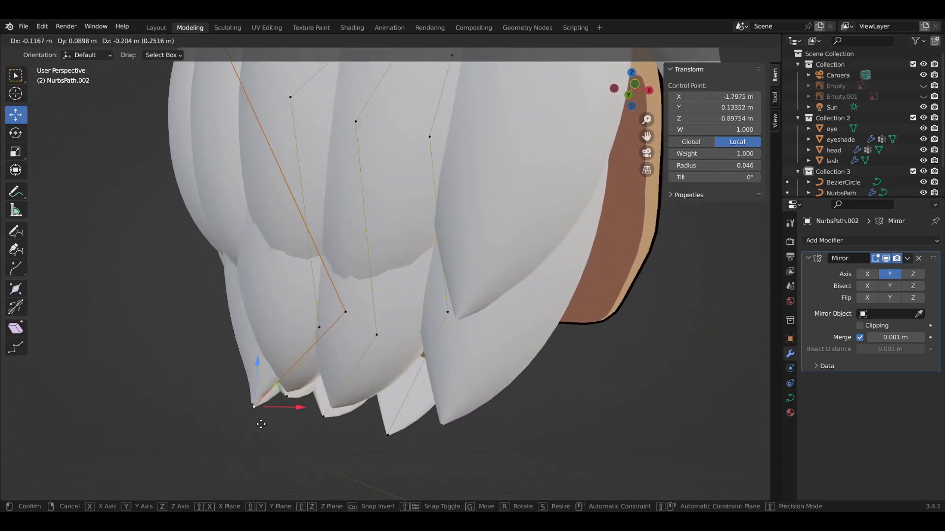
{"action": "left_click", "coordinate": [303, 419]}
{"action": "middle_click_drag", "start_coordinate": [295, 398], "coordinate": [129, 364]}
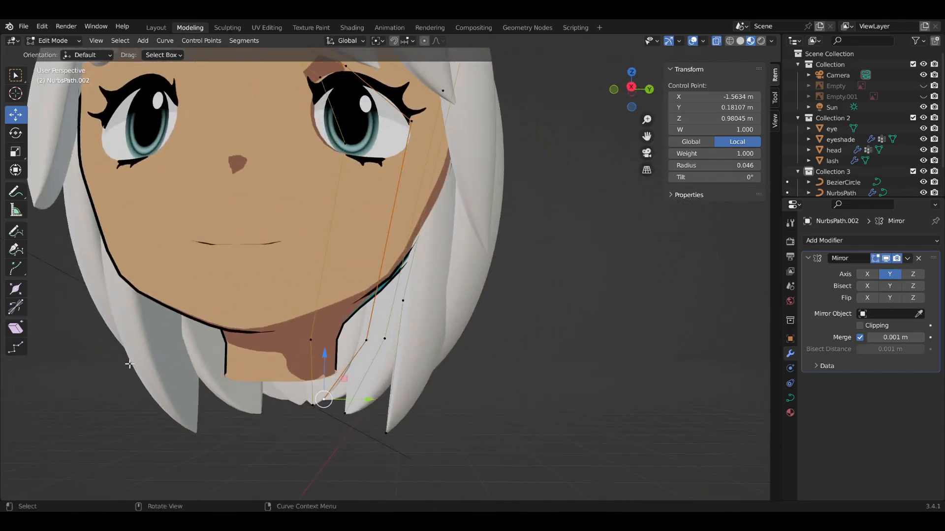
Step: Working from below, reposition the bend control points of the lower layer's two side strands closer to the head
{"action": "middle_click_drag", "start_coordinate": [353, 357], "coordinate": [459, 270]}
{"action": "key", "text": "g"}
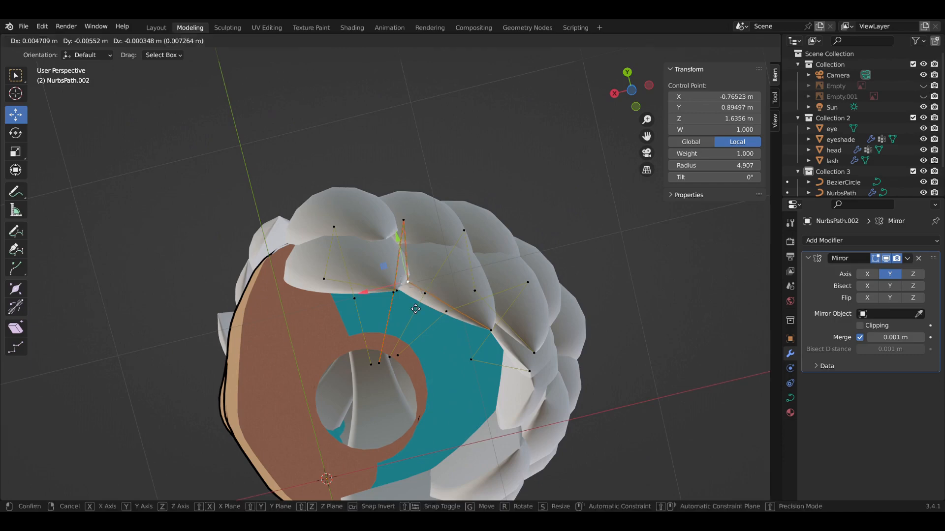
{"action": "left_click", "coordinate": [459, 327]}
{"action": "left_click", "coordinate": [336, 234]}
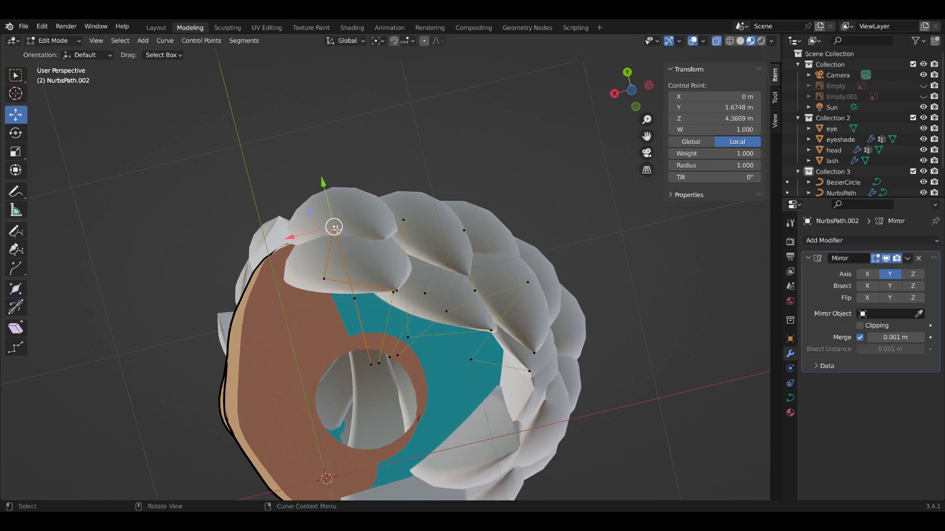
{"action": "key", "text": "g"}
{"action": "left_click", "coordinate": [334, 282]}
{"action": "left_click", "coordinate": [334, 282]}
{"action": "key", "text": "g"}
{"action": "left_click", "coordinate": [490, 289]}
Step: Shift the bend points of the lower layer's rear strands inward and pull one rear strand's tip toward the neck
{"action": "left_click", "coordinate": [454, 312]}
{"action": "key", "text": "g"}
{"action": "left_click", "coordinate": [453, 317]}
{"action": "left_click", "coordinate": [535, 293]}
{"action": "key", "text": "g"}
{"action": "left_click", "coordinate": [530, 306]}
{"action": "left_click", "coordinate": [475, 291]}
{"action": "key", "text": "g"}
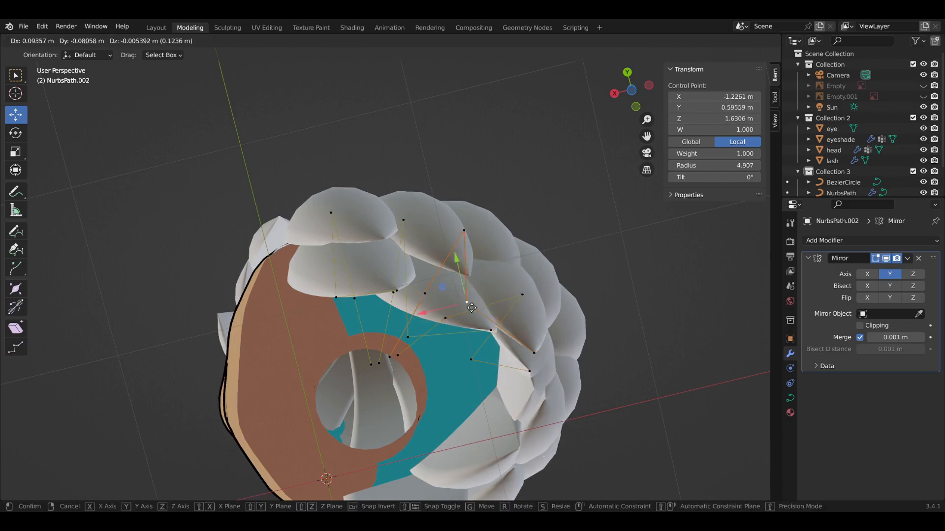
{"action": "left_click", "coordinate": [475, 244]}
{"action": "left_click", "coordinate": [533, 348]}
{"action": "key", "text": "g"}
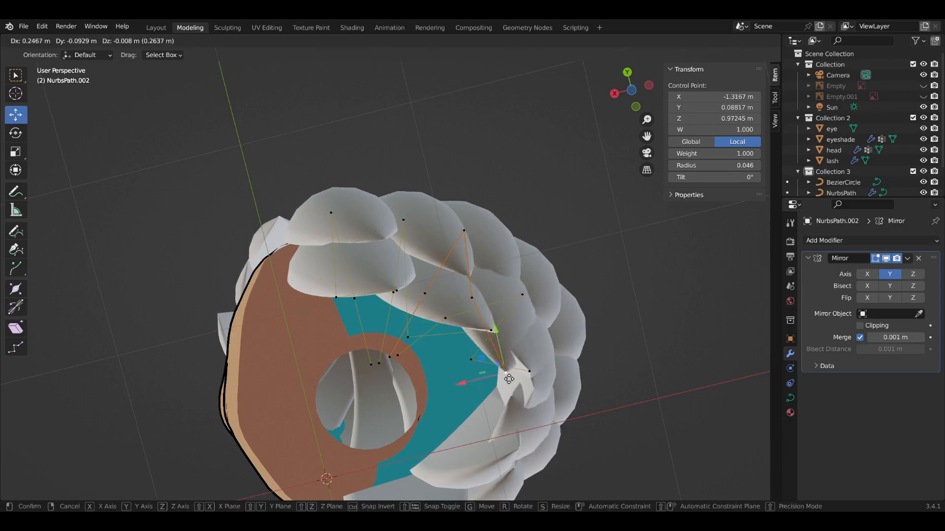
{"action": "left_click", "coordinate": [479, 395]}
Step: Delete all control points of one overlapping strand near the rear centre of the lower layer
{"action": "middle_click_drag", "start_coordinate": [479, 394], "coordinate": [522, 305]}
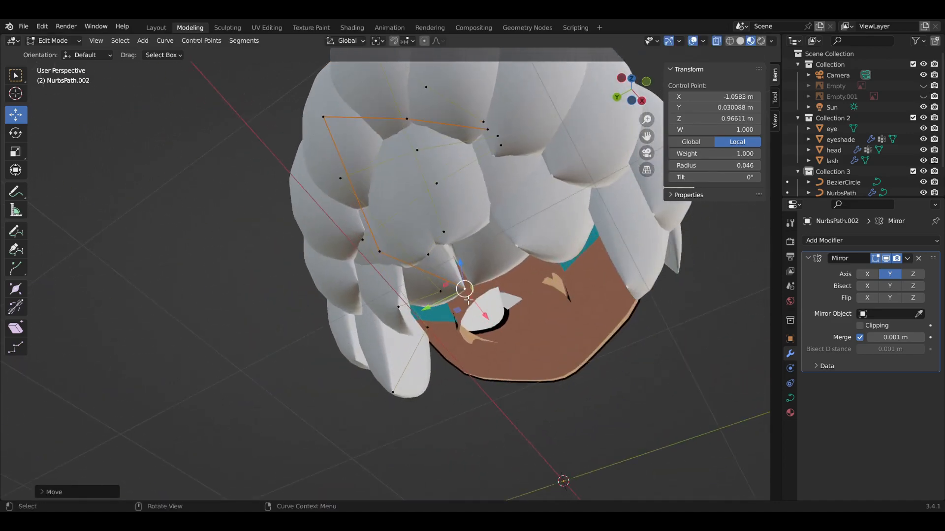
{"action": "key", "text": "g"}
{"action": "left_click", "coordinate": [397, 274]}
{"action": "middle_click_drag", "start_coordinate": [396, 274], "coordinate": [428, 333]}
{"action": "right_click", "coordinate": [429, 333]}
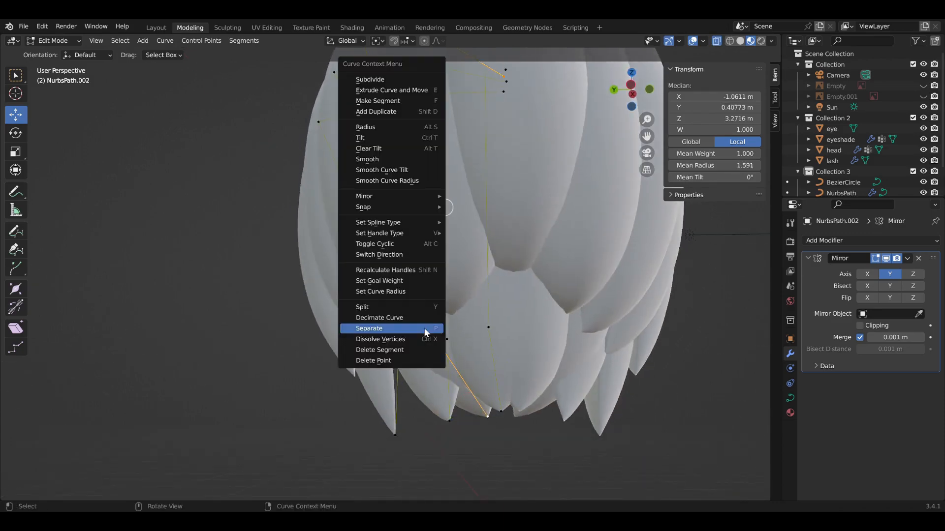
{"action": "left_click", "coordinate": [412, 361]}
Step: Reposition the tips of the two remaining rear strands in the lower layer so they hang evenly behind the neck
{"action": "middle_click_drag", "start_coordinate": [447, 305], "coordinate": [448, 269]}
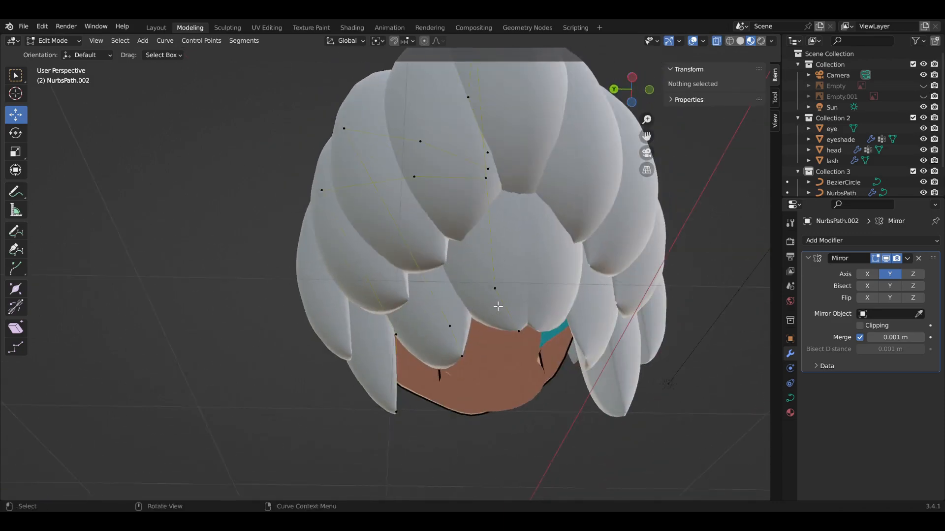
{"action": "left_click", "coordinate": [497, 293]}
{"action": "left_click", "coordinate": [517, 338]}
{"action": "key", "text": "g"}
{"action": "left_click", "coordinate": [488, 359]}
{"action": "middle_click_drag", "start_coordinate": [485, 355], "coordinate": [475, 419]}
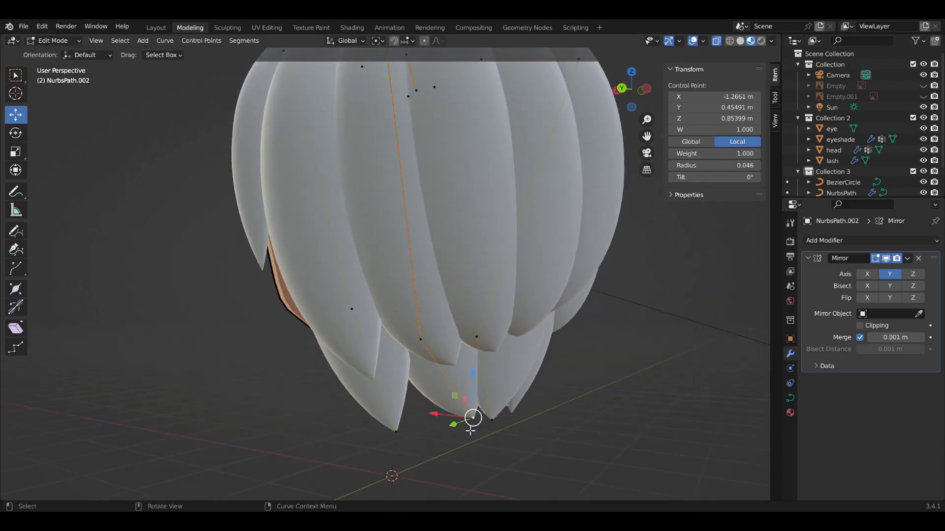
{"action": "key", "text": "g"}
{"action": "left_click", "coordinate": [455, 449]}
{"action": "left_click", "coordinate": [493, 422]}
{"action": "key", "text": "g"}
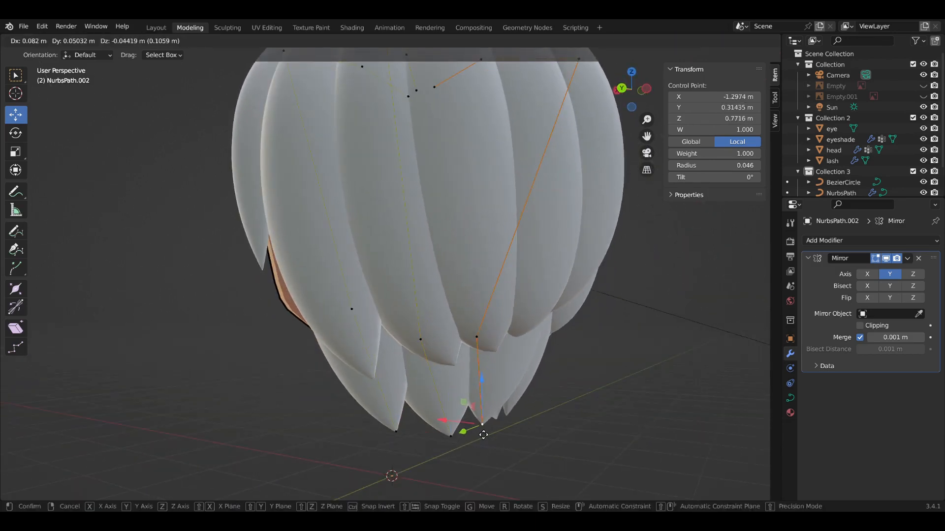
{"action": "left_click", "coordinate": [481, 431]}
{"action": "middle_click_drag", "start_coordinate": [481, 430], "coordinate": [634, 394]}
{"action": "scroll", "coordinate": [634, 395], "scroll_direction": "down", "scroll_amount": 8}
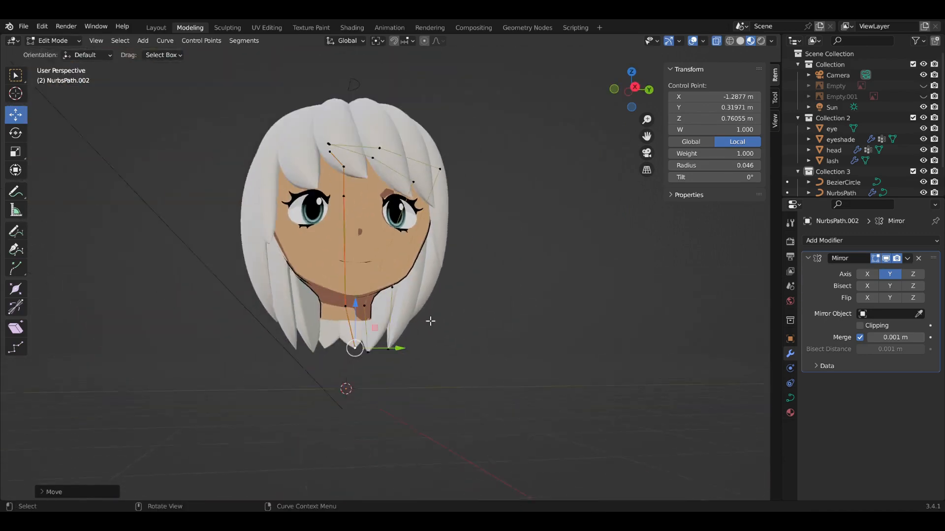
{"action": "middle_click_drag", "start_coordinate": [291, 222], "coordinate": [444, 225]}
Step: Set the layout viewport to material preview shading and open the original side and back hair curve for editing
{"action": "left_click", "coordinate": [168, 27]}
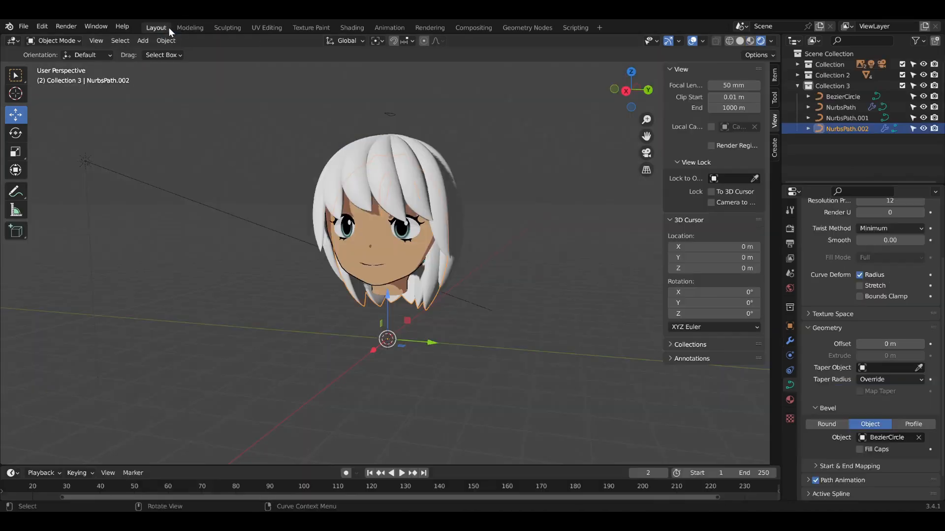
{"action": "left_click", "coordinate": [338, 179]}
{"action": "mouse_move", "coordinate": [399, 211]}
{"action": "middle_mouse_down"}
{"action": "mouse_move", "coordinate": [433, 204]}
{"action": "mouse_move", "coordinate": [404, 216]}
{"action": "middle_mouse_up"}
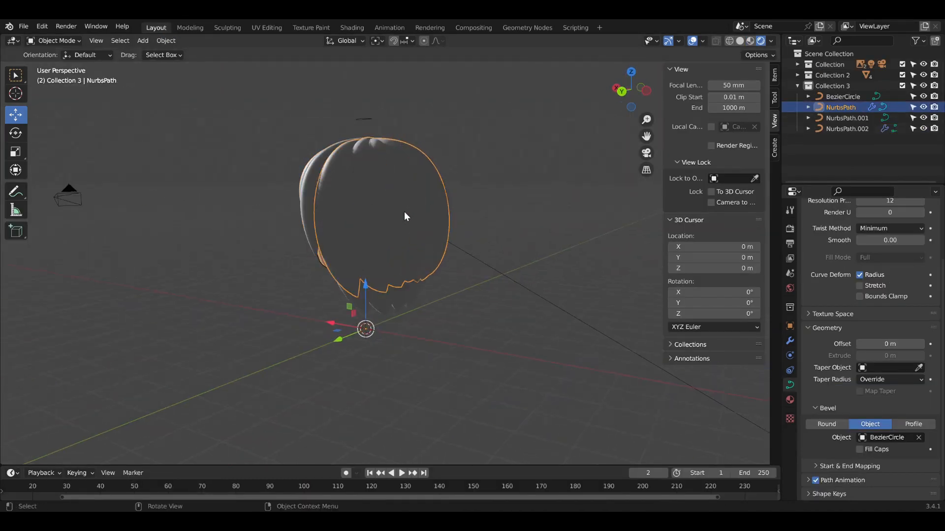
{"action": "left_click", "coordinate": [751, 41]}
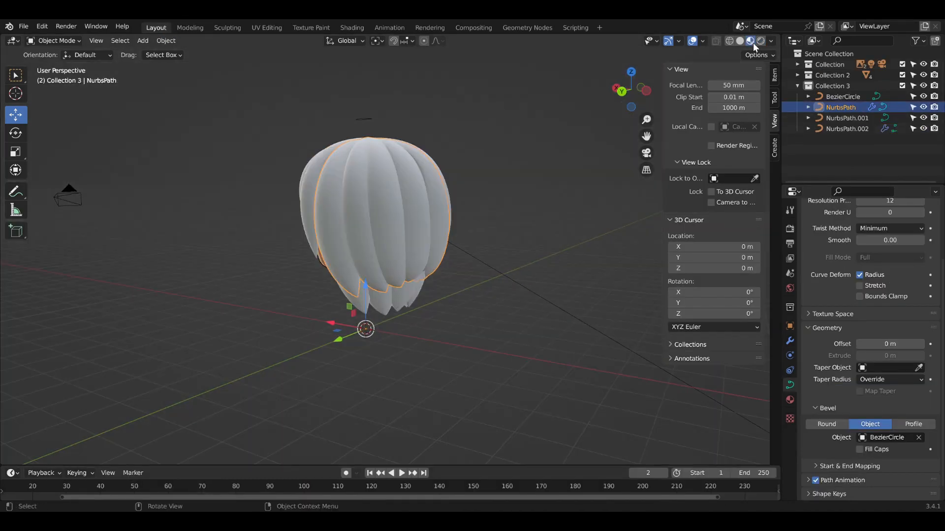
{"action": "left_click", "coordinate": [192, 28]}
Step: Reposition the tip control points of the upper layer's side and back strands to vary the lower hairline
{"action": "scroll", "coordinate": [285, 394], "scroll_direction": "up", "scroll_amount": 4}
{"action": "middle_click_drag", "start_coordinate": [285, 394], "coordinate": [422, 343]}
{"action": "left_click", "coordinate": [442, 344]}
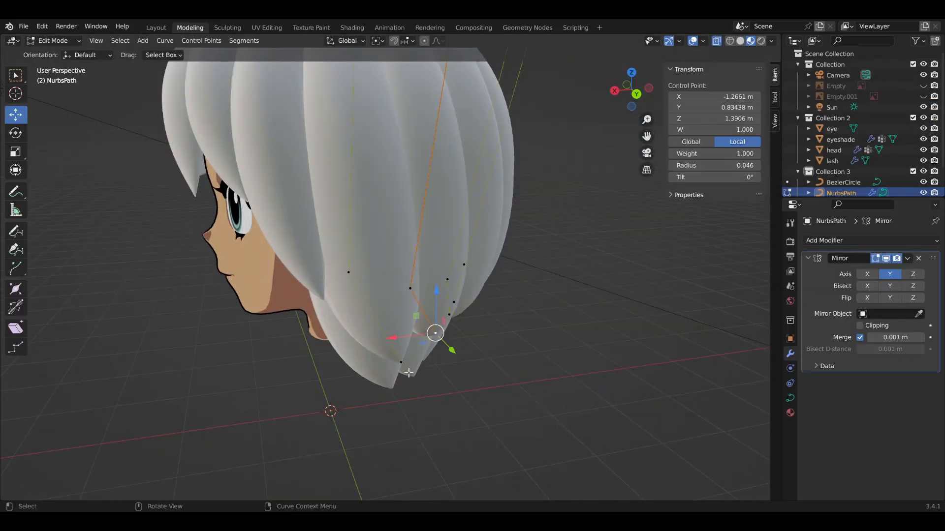
{"action": "mouse_move", "coordinate": [458, 351]}
{"action": "left_mouse_down"}
{"action": "mouse_move", "coordinate": [477, 369]}
{"action": "mouse_move", "coordinate": [468, 358]}
{"action": "left_mouse_up"}
{"action": "left_click", "coordinate": [402, 362]}
{"action": "middle_click_drag", "start_coordinate": [427, 365], "coordinate": [372, 377]}
{"action": "left_click_drag", "start_coordinate": [456, 360], "coordinate": [424, 382]}
{"action": "middle_click_drag", "start_coordinate": [424, 382], "coordinate": [370, 345]}
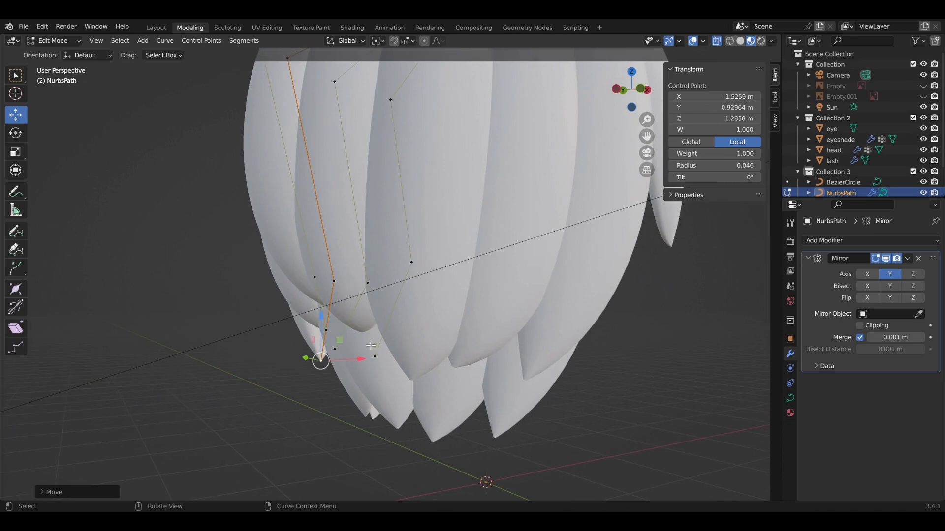
{"action": "left_click_drag", "start_coordinate": [320, 361], "coordinate": [307, 340]}
{"action": "middle_click_drag", "start_coordinate": [398, 351], "coordinate": [476, 355]}
{"action": "left_click", "coordinate": [478, 342]}
Step: Edit the curve with the back centre strand, moving its tip about 0.54 m along X and its lower bend point toward the head
{"action": "left_click", "coordinate": [155, 27]}
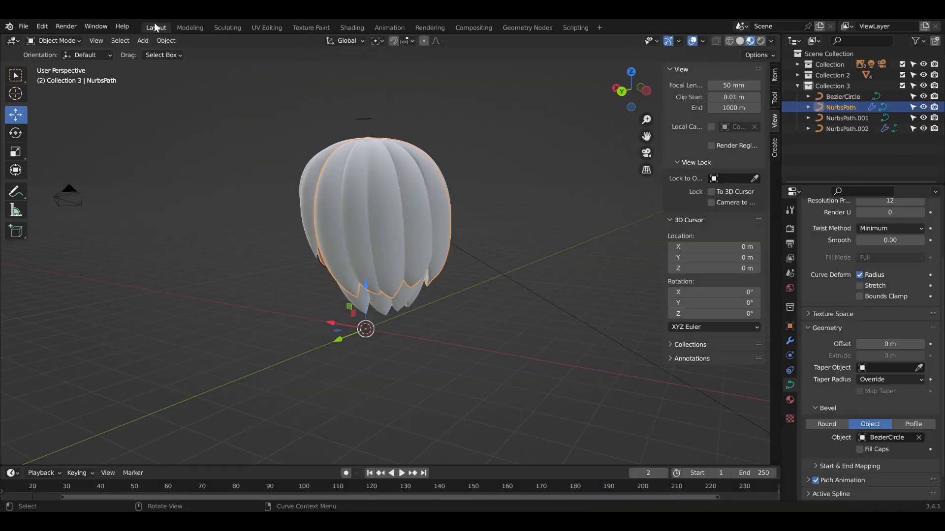
{"action": "left_click", "coordinate": [430, 197]}
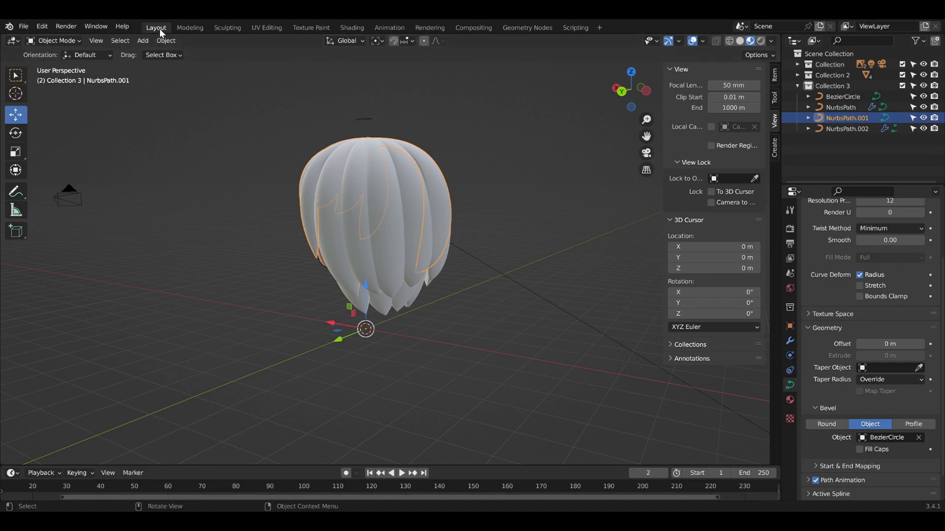
{"action": "left_click", "coordinate": [189, 28]}
{"action": "left_click", "coordinate": [478, 344]}
{"action": "middle_click_drag", "start_coordinate": [478, 344], "coordinate": [377, 357]}
{"action": "key", "text": "g"}
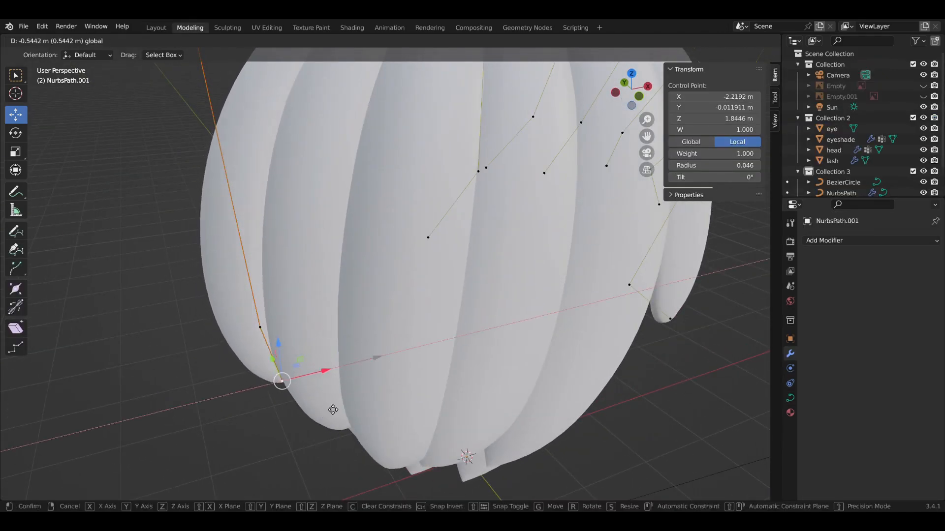
{"action": "left_click", "coordinate": [333, 409]}
{"action": "left_click_drag", "start_coordinate": [305, 327], "coordinate": [327, 316]}
{"action": "middle_click_drag", "start_coordinate": [328, 316], "coordinate": [584, 293]}
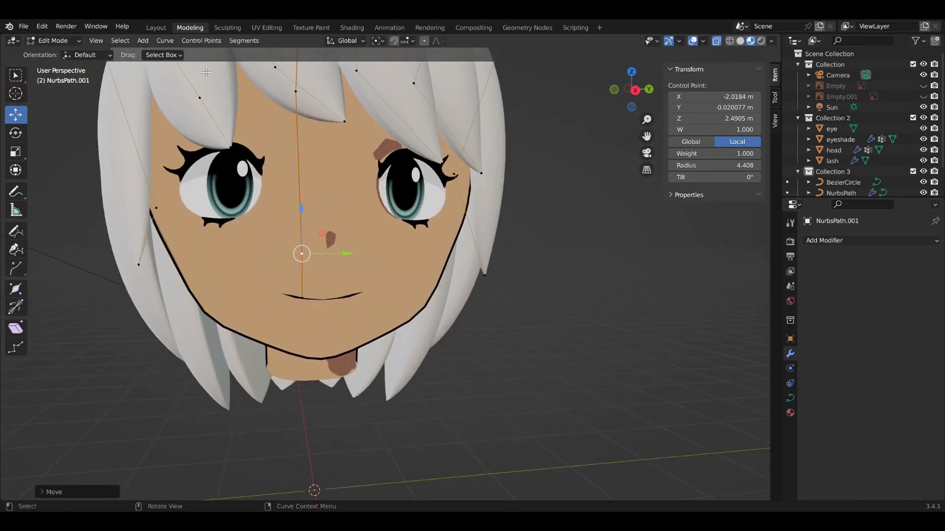
Step: Duplicate the three hair curve objects in the Layout workspace, leaving the copies in place
{"action": "left_click", "coordinate": [152, 25]}
{"action": "middle_click_drag", "start_coordinate": [241, 151], "coordinate": [446, 214]}
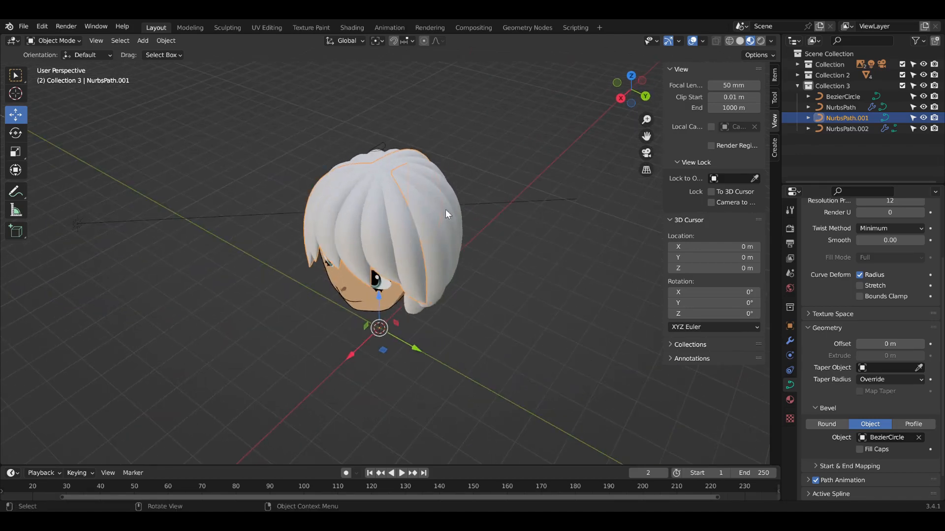
{"action": "left_click", "coordinate": [425, 203]}
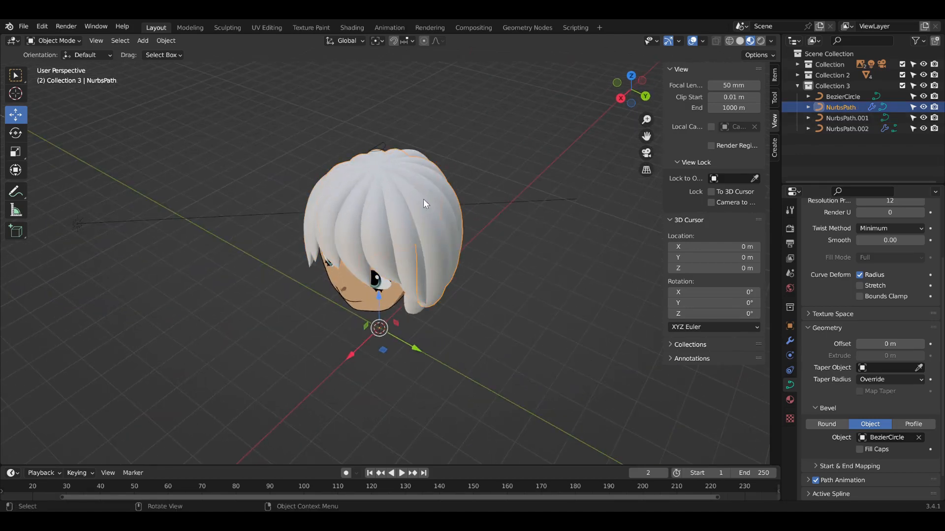
{"action": "left_click", "coordinate": [413, 311], "text": "shift"}
{"action": "left_click", "coordinate": [311, 228], "text": "shift"}
{"action": "key", "text": "shift+d"}
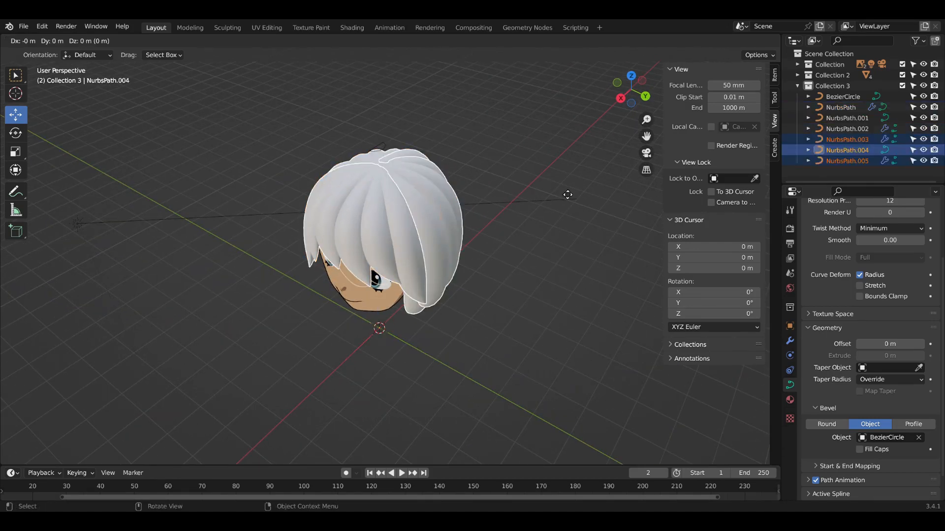
{"action": "right_click", "coordinate": [570, 190]}
Step: Hide the three duplicated hair curves, NurbsPath.003 to NurbsPath.005, in both the viewport and renders
{"action": "left_click", "coordinate": [925, 151]}
{"action": "left_click", "coordinate": [923, 141]}
{"action": "left_click", "coordinate": [934, 160]}
{"action": "left_click", "coordinate": [934, 152]}
{"action": "left_click", "coordinate": [934, 140]}
Step: Convert the three original hair curves to meshes and join them into a single object
{"action": "left_click", "coordinate": [847, 111]}
{"action": "left_click", "coordinate": [840, 117], "text": "ctrl"}
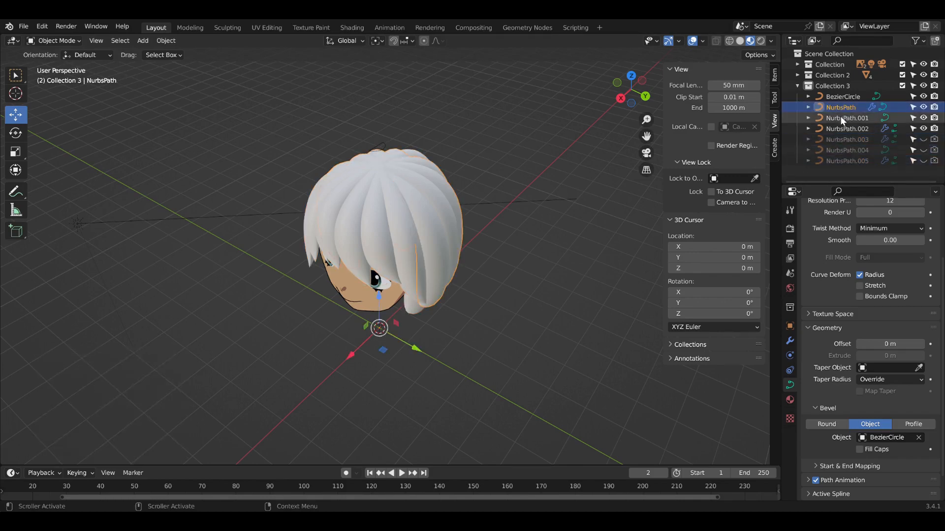
{"action": "left_click", "coordinate": [831, 127], "text": "ctrl"}
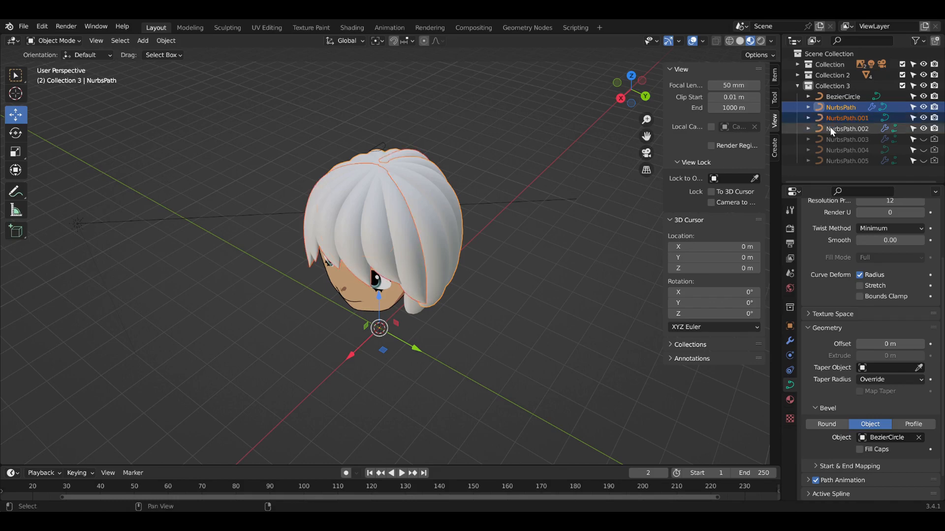
{"action": "right_click", "coordinate": [412, 180]}
{"action": "mouse_move", "coordinate": [369, 256]}
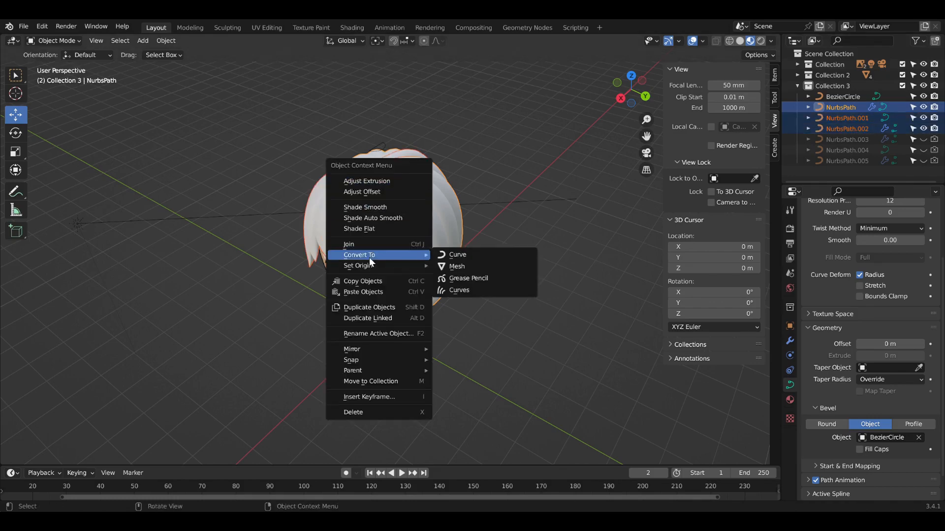
{"action": "left_click", "coordinate": [448, 270]}
{"action": "right_click", "coordinate": [435, 223]}
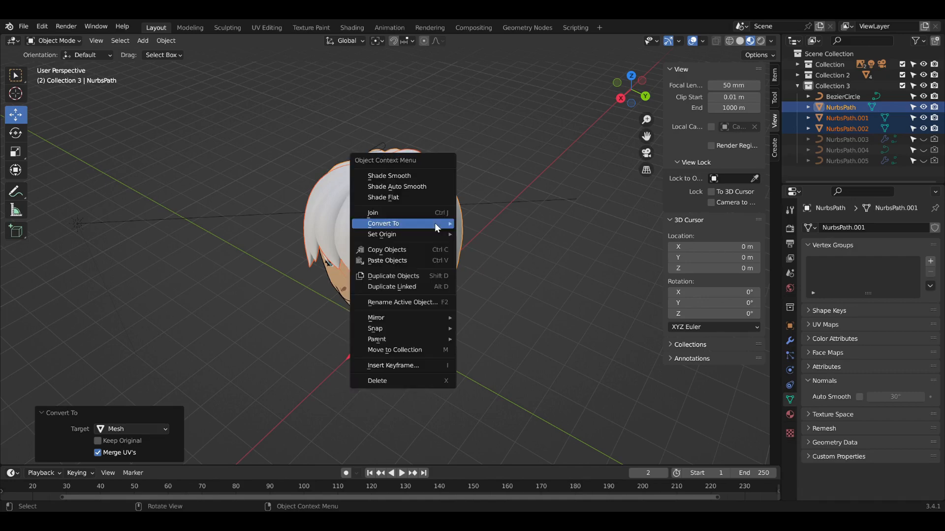
{"action": "left_click", "coordinate": [435, 212]}
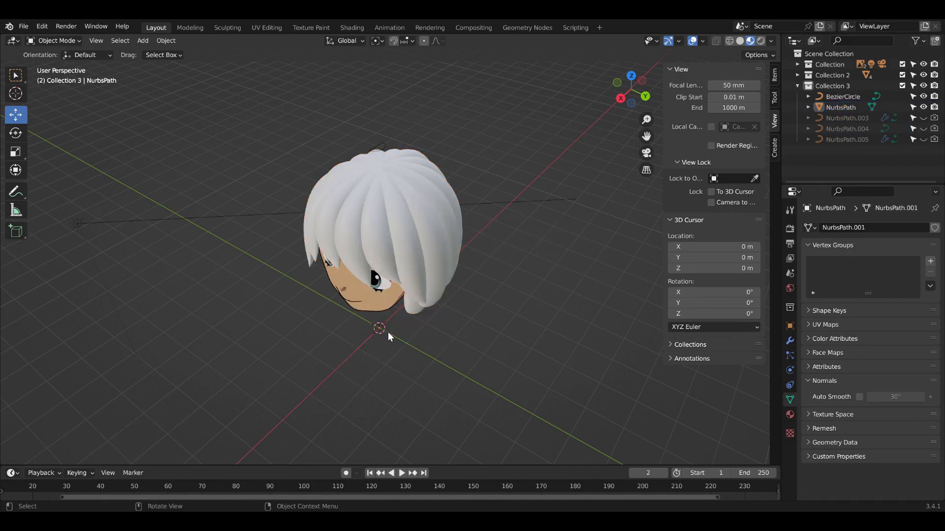
Step: Un-subdivide all faces of the joined hair mesh in the Modeling workspace with X-ray turned off
{"action": "middle_click_drag", "start_coordinate": [399, 331], "coordinate": [453, 301]}
{"action": "left_click", "coordinate": [190, 28]}
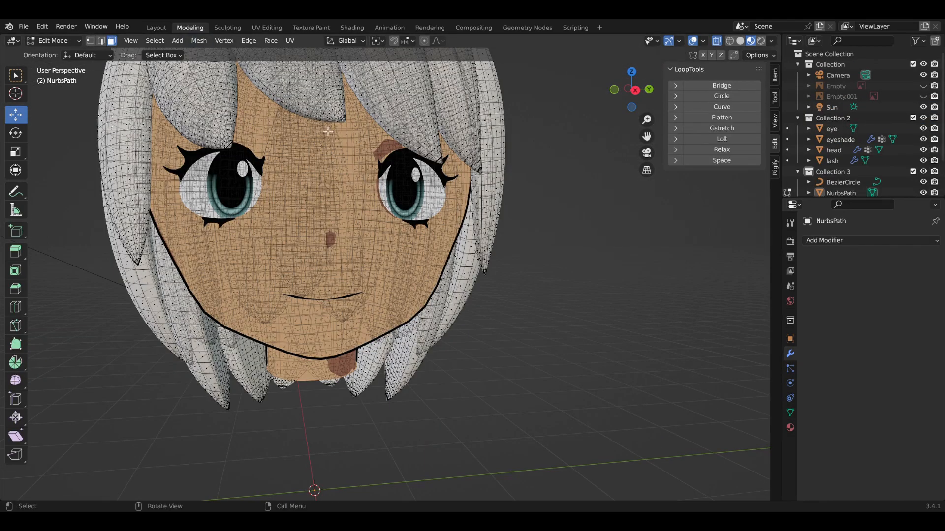
{"action": "left_click", "coordinate": [716, 41]}
{"action": "mouse_move", "coordinate": [424, 231]}
{"action": "middle_mouse_down"}
{"action": "mouse_move", "coordinate": [423, 334]}
{"action": "mouse_move", "coordinate": [414, 251]}
{"action": "middle_mouse_up"}
{"action": "left_click", "coordinate": [252, 45]}
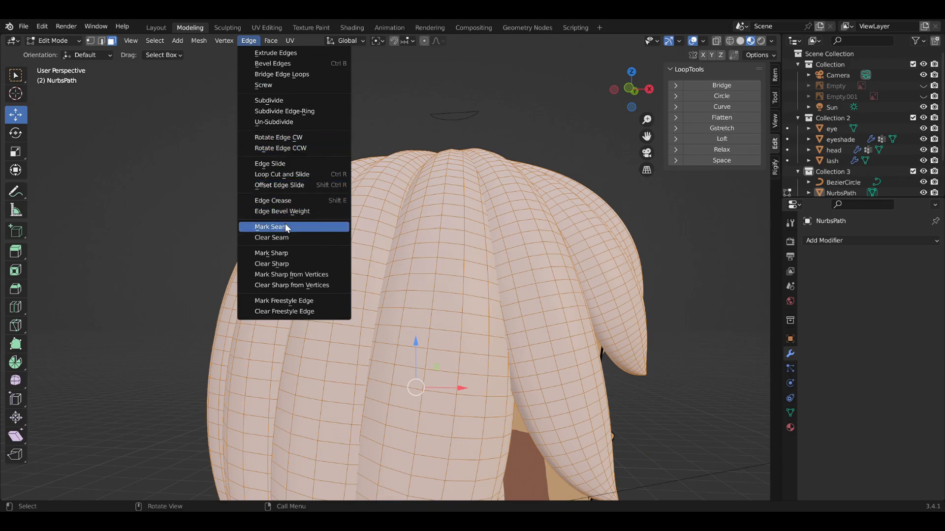
{"action": "left_click", "coordinate": [287, 122]}
{"action": "middle_click_drag", "start_coordinate": [287, 124], "coordinate": [261, 200]}
{"action": "scroll", "coordinate": [227, 107], "scroll_direction": "down", "scroll_amount": 4}
{"action": "scroll", "coordinate": [171, 223], "scroll_direction": "up", "scroll_amount": 3}
{"action": "scroll", "coordinate": [171, 222], "scroll_direction": "up", "scroll_amount": 1}
{"action": "scroll", "coordinate": [261, 201], "scroll_direction": "down", "scroll_amount": 5}
{"action": "left_click", "coordinate": [261, 200]}
{"action": "middle_click_drag", "start_coordinate": [361, 206], "coordinate": [222, 212]}
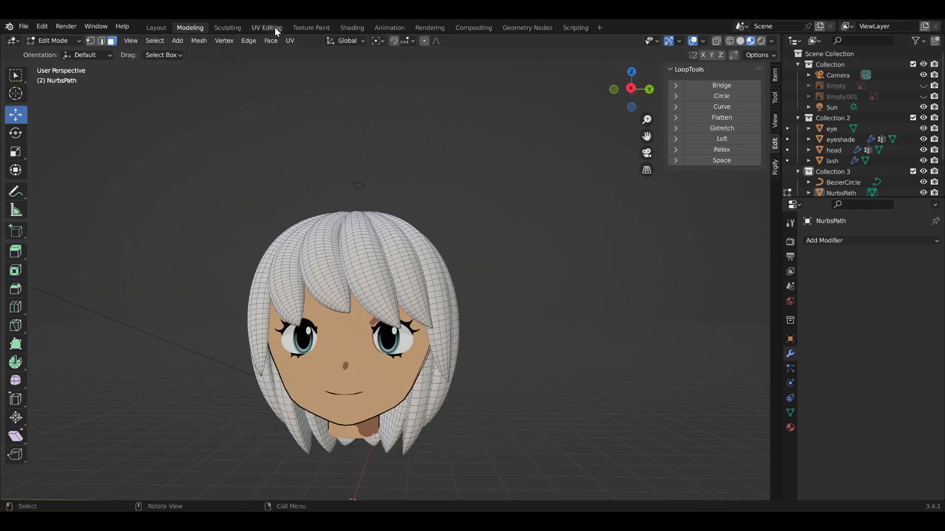
Step: Assign the existing hair material to the joined hair mesh
{"action": "left_click", "coordinate": [790, 427]}
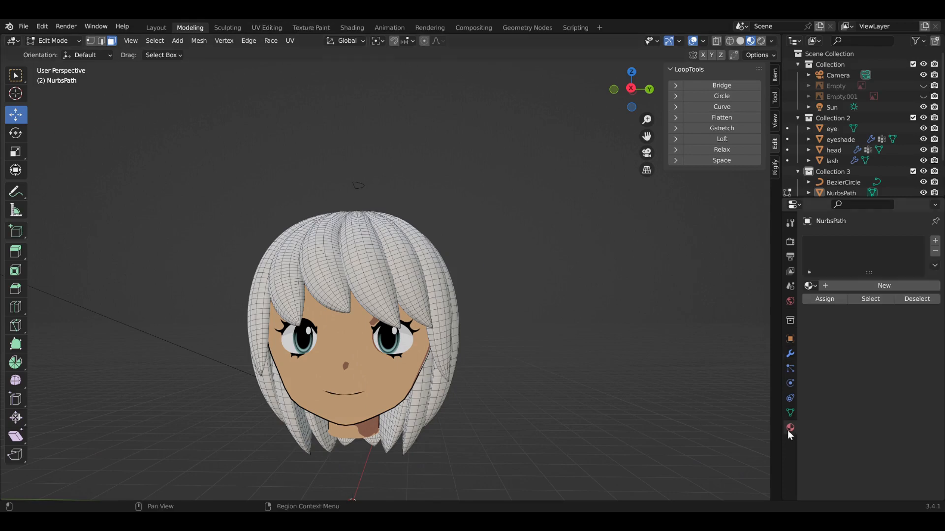
{"action": "left_click", "coordinate": [815, 292]}
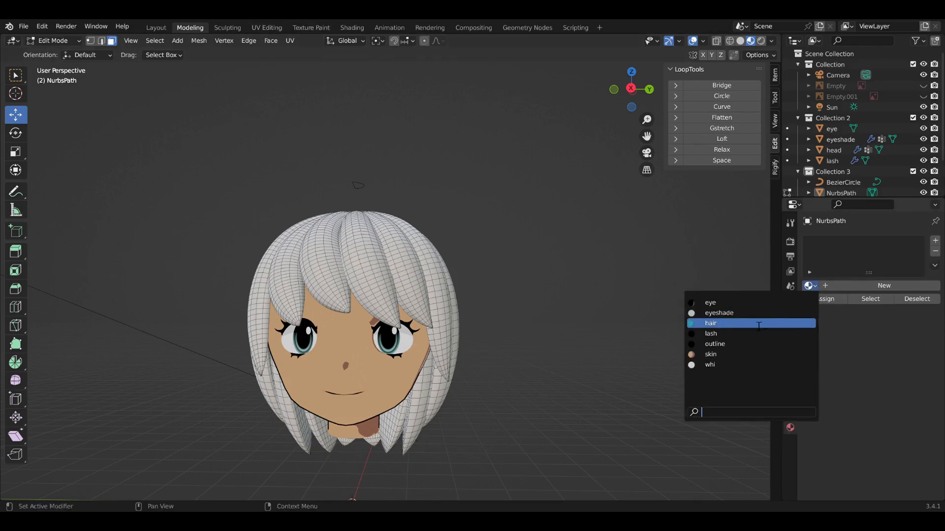
{"action": "left_click", "coordinate": [709, 325]}
Step: Examine the coloured hair closely from several sides in the Layout workspace
{"action": "left_click", "coordinate": [156, 28]}
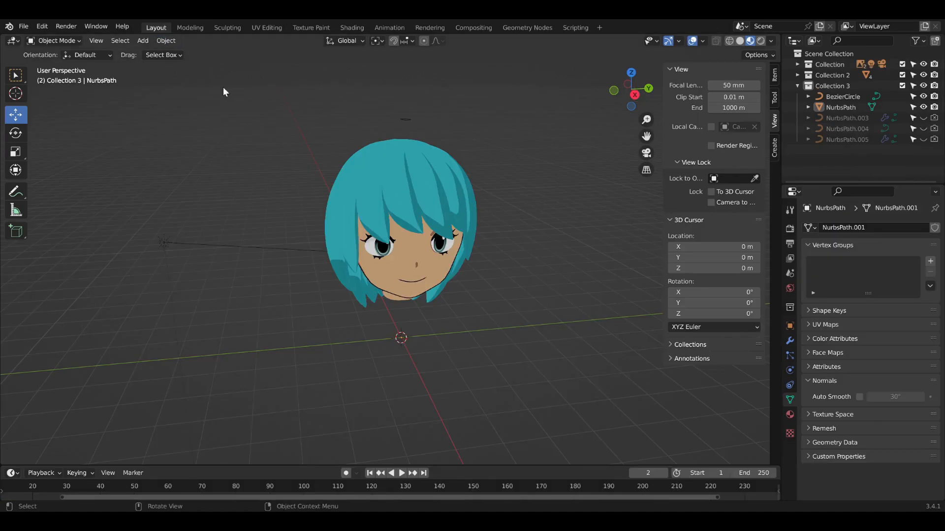
{"action": "scroll", "coordinate": [416, 221], "scroll_direction": "up", "scroll_amount": 8}
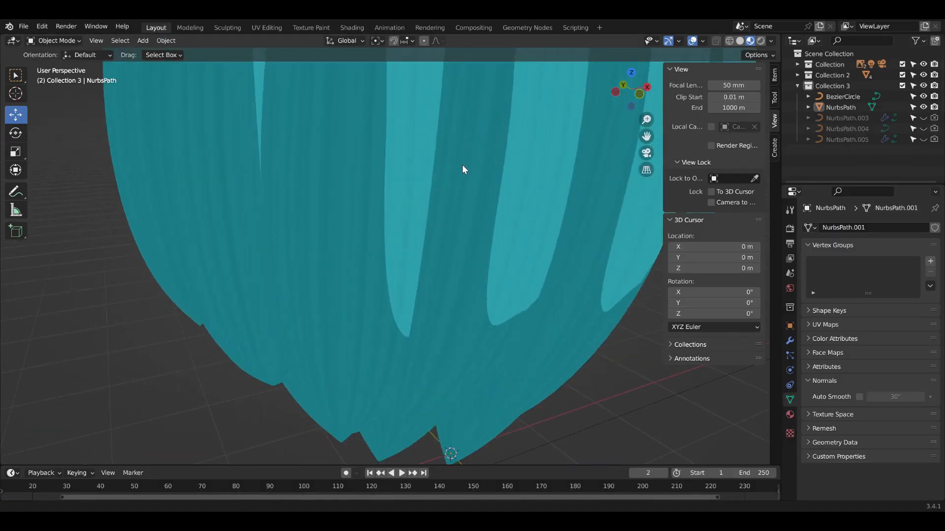
{"action": "middle_click_drag", "start_coordinate": [464, 168], "coordinate": [406, 440]}
{"action": "middle_click_drag", "start_coordinate": [436, 285], "coordinate": [247, 282]}
{"action": "scroll", "coordinate": [308, 199], "scroll_direction": "up", "scroll_amount": 2}
{"action": "scroll", "coordinate": [308, 199], "scroll_direction": "down", "scroll_amount": 5}
Step: Show the hair material's node tree in the Shading workspace and set the viewport to material preview shading
{"action": "left_click", "coordinate": [352, 27]}
{"action": "scroll", "coordinate": [444, 433], "scroll_direction": "down", "scroll_amount": 4}
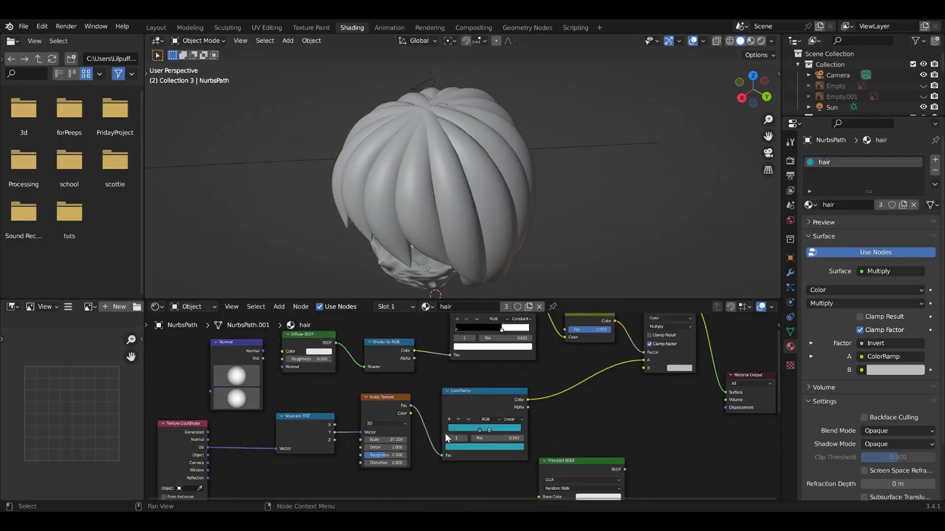
{"action": "scroll", "coordinate": [444, 434], "scroll_direction": "down", "scroll_amount": 1}
{"action": "middle_click_drag", "start_coordinate": [449, 451], "coordinate": [444, 414]}
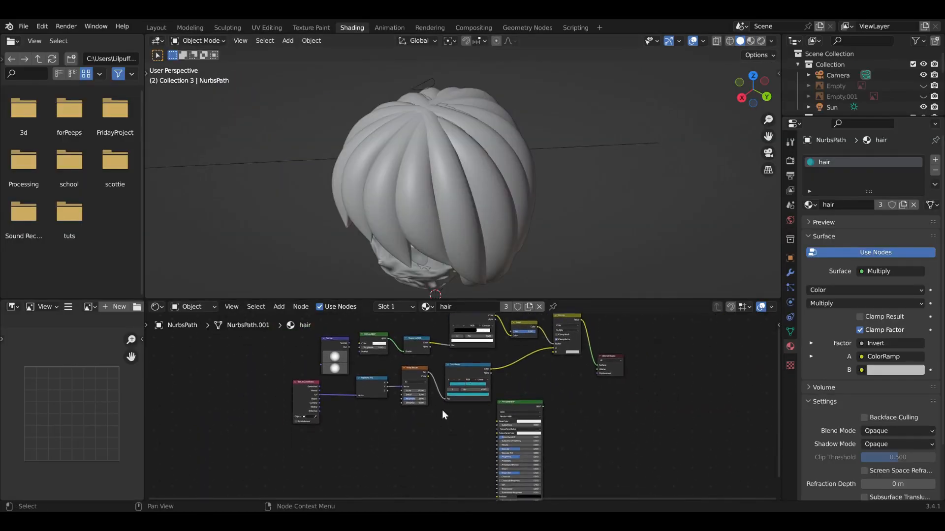
{"action": "left_click", "coordinate": [752, 42]}
{"action": "middle_click_drag", "start_coordinate": [485, 201], "coordinate": [531, 154]}
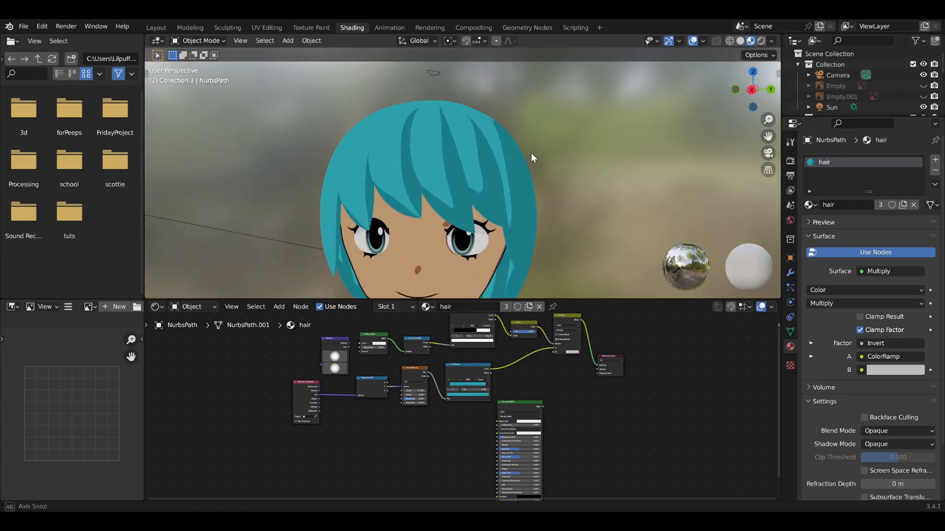
Step: Compare the face with the head's Solidify modifier hidden and shown in the viewport, using solid and material preview shading
{"action": "left_click", "coordinate": [741, 42]}
{"action": "mouse_move", "coordinate": [492, 251]}
{"action": "middle_mouse_down", "text": "shift"}
{"action": "mouse_move", "coordinate": [501, 106]}
{"action": "mouse_move", "coordinate": [444, 159]}
{"action": "mouse_move", "coordinate": [472, 250]}
{"action": "middle_mouse_up", "text": "shift"}
{"action": "scroll", "coordinate": [485, 109], "scroll_direction": "up", "scroll_amount": 5}
{"action": "middle_click_drag", "start_coordinate": [405, 179], "coordinate": [677, 66]}
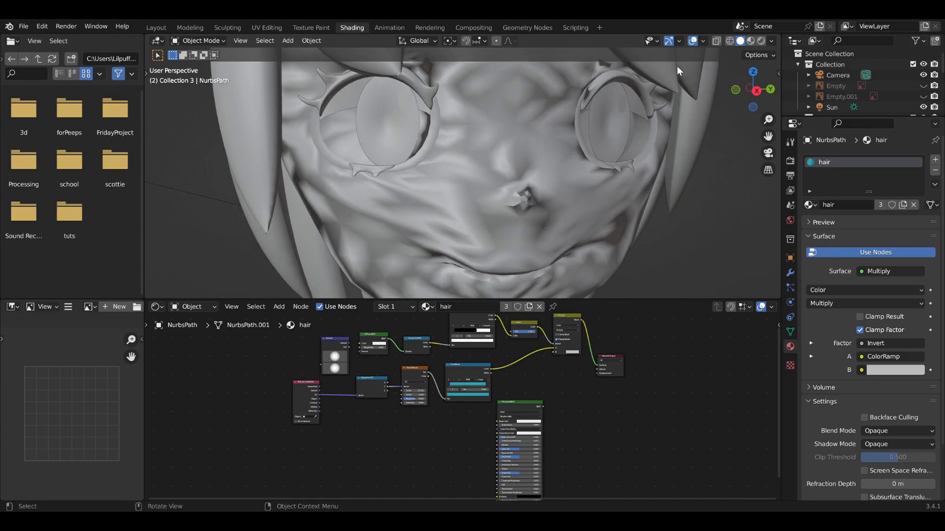
{"action": "left_click", "coordinate": [538, 200]}
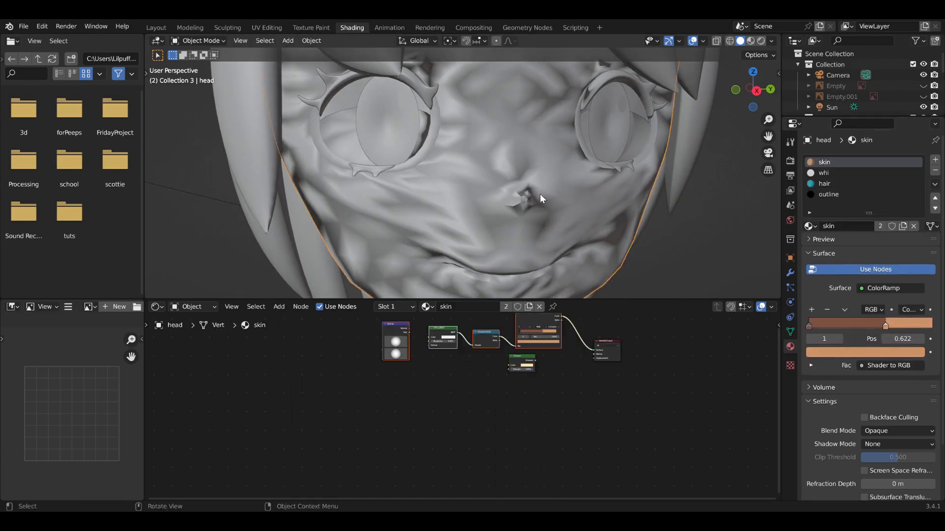
{"action": "left_click", "coordinate": [790, 272]}
{"action": "left_click", "coordinate": [888, 177]}
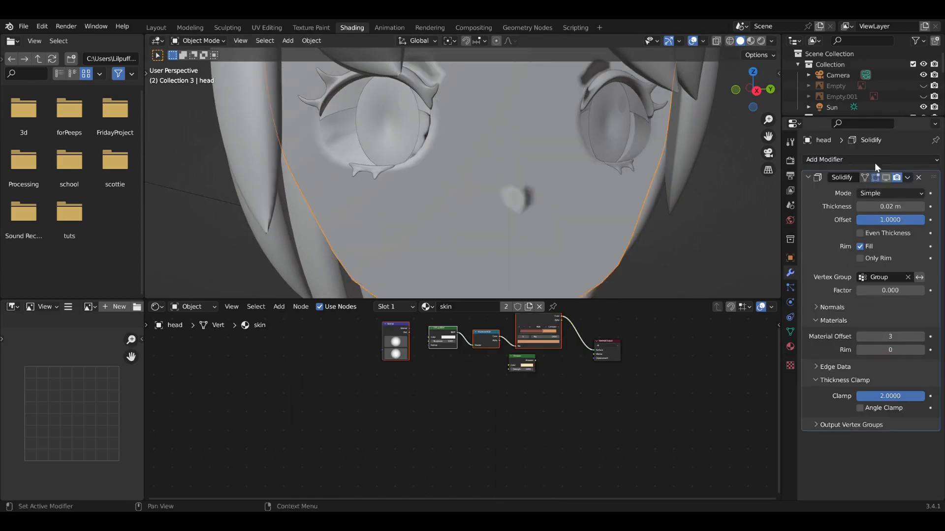
{"action": "left_click", "coordinate": [752, 41]}
{"action": "mouse_move", "coordinate": [746, 122]}
{"action": "middle_mouse_down"}
{"action": "mouse_move", "coordinate": [836, 122]}
{"action": "mouse_move", "coordinate": [770, 125]}
{"action": "middle_mouse_up"}
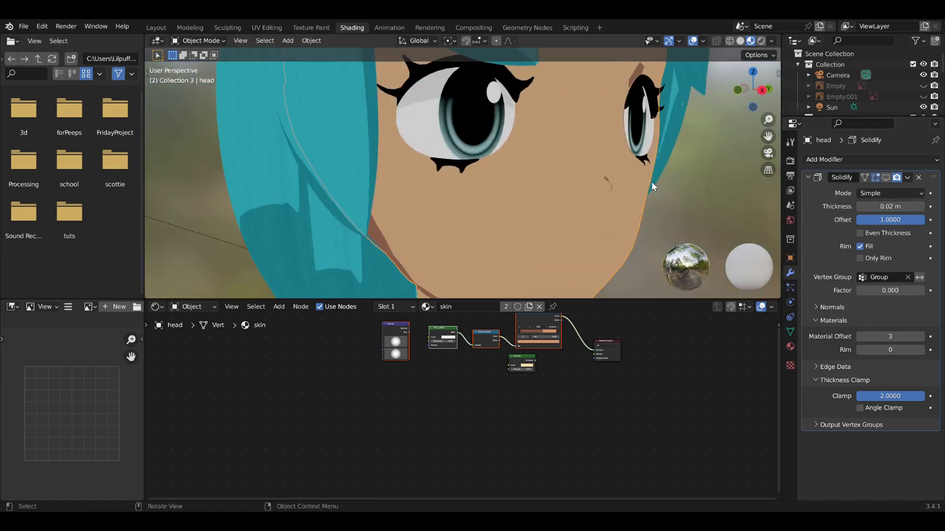
{"action": "scroll", "coordinate": [651, 182], "scroll_direction": "down", "scroll_amount": 3}
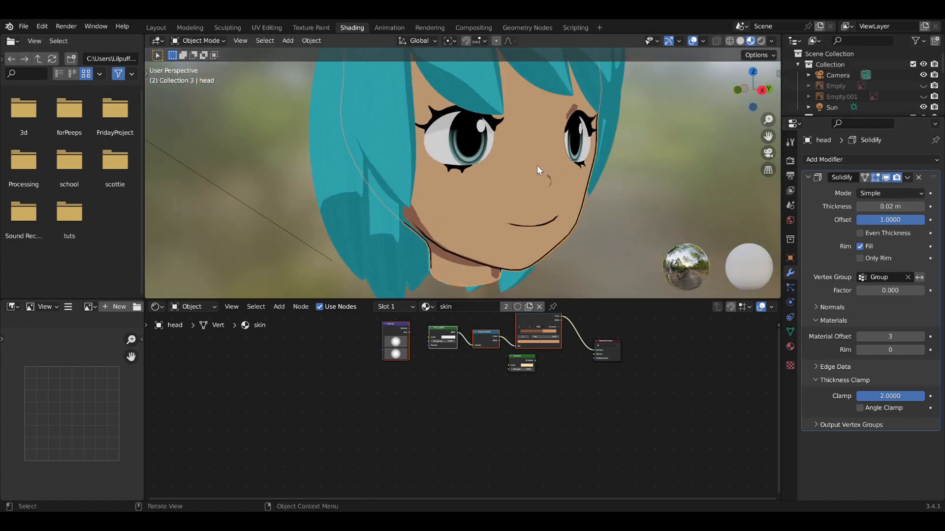
{"action": "middle_click_drag", "start_coordinate": [493, 166], "coordinate": [394, 198]}
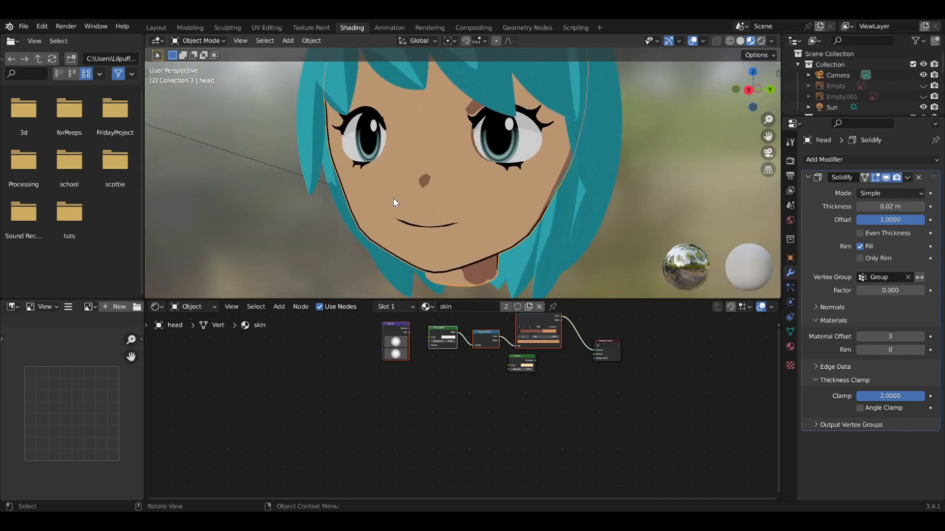
{"action": "scroll", "coordinate": [394, 198], "scroll_direction": "up", "scroll_amount": 2}
{"action": "middle_click_drag", "start_coordinate": [441, 224], "coordinate": [521, 275]}
{"action": "scroll", "coordinate": [443, 254], "scroll_direction": "down", "scroll_amount": 3}
Step: Unlink the hair material from the hair mesh and create a new material named hair2
{"action": "middle_click_drag", "start_coordinate": [487, 383], "coordinate": [484, 421]}
{"action": "left_click", "coordinate": [540, 237]}
{"action": "scroll", "coordinate": [535, 367], "scroll_direction": "up", "scroll_amount": 4}
{"action": "scroll", "coordinate": [566, 384], "scroll_direction": "up", "scroll_amount": 2}
{"action": "middle_click_drag", "start_coordinate": [566, 384], "coordinate": [553, 468]}
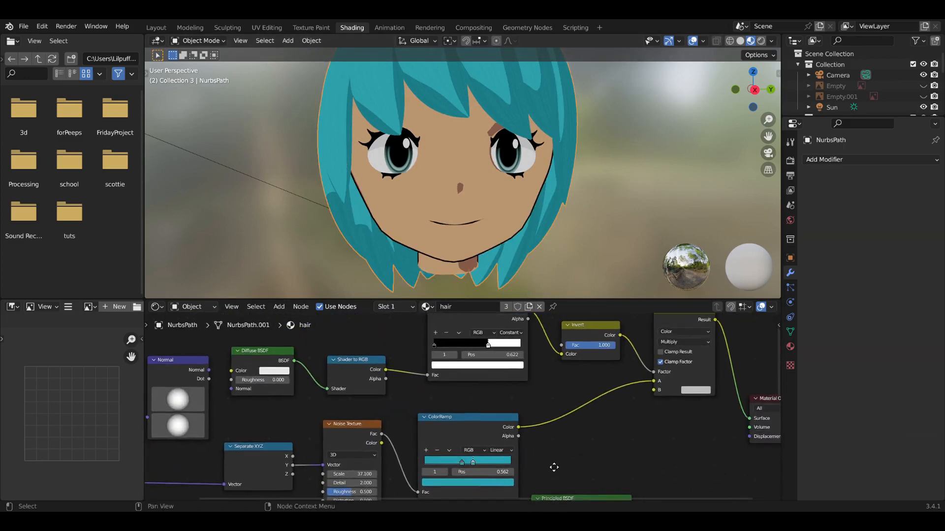
{"action": "left_click", "coordinate": [540, 307]}
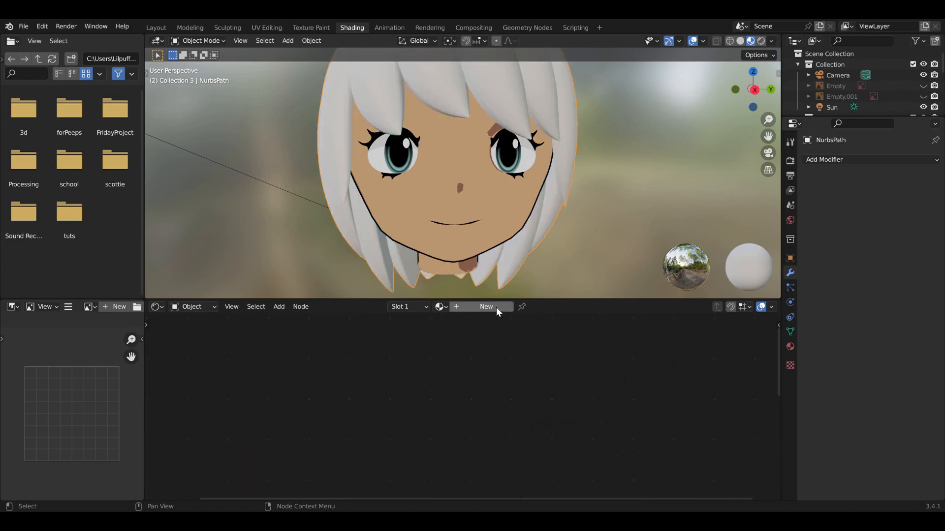
{"action": "left_click", "coordinate": [495, 307]}
{"action": "left_click", "coordinate": [498, 309]}
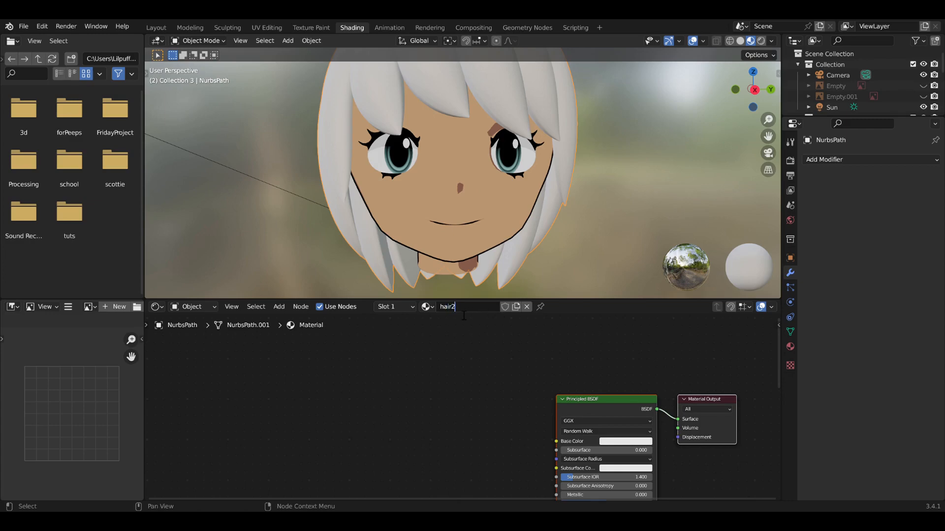
Step: Remove the image editor and file browser areas and rebalance the heights of the 3D viewport and node editor
{"action": "right_click", "coordinate": [138, 427]}
{"action": "left_click", "coordinate": [104, 450]}
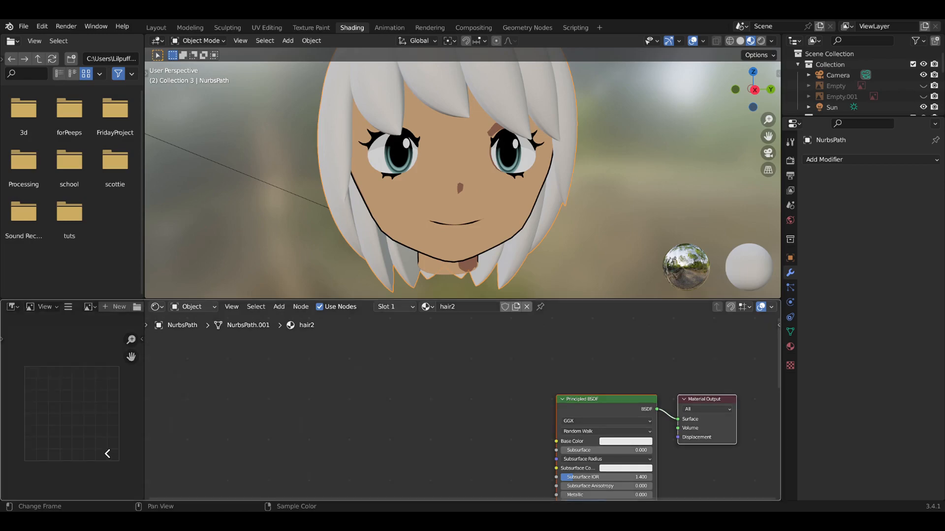
{"action": "left_click", "coordinate": [107, 454]}
{"action": "right_click", "coordinate": [152, 264]}
{"action": "left_click", "coordinate": [129, 261]}
{"action": "left_click", "coordinate": [116, 272]}
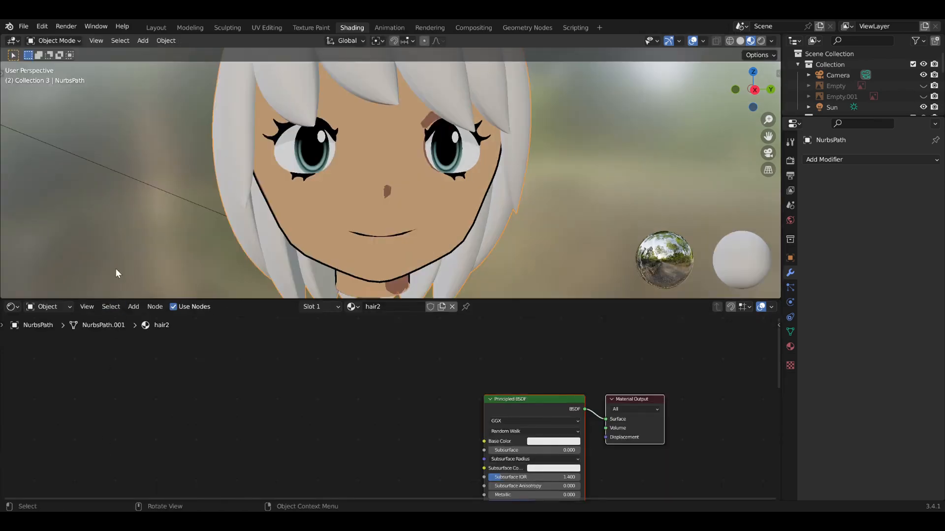
{"action": "left_click_drag", "start_coordinate": [264, 301], "coordinate": [281, 350]}
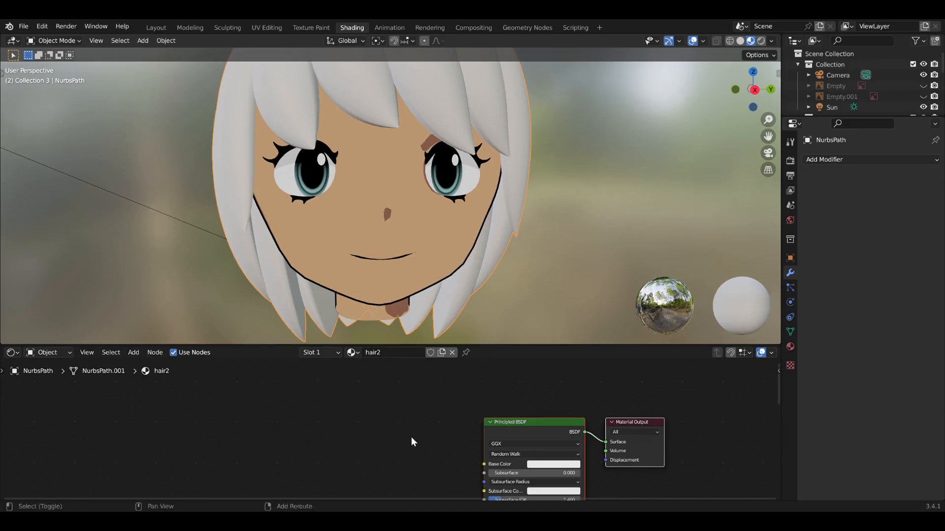
{"action": "middle_click_drag", "start_coordinate": [412, 442], "coordinate": [434, 369]}
{"action": "left_click_drag", "start_coordinate": [519, 347], "coordinate": [510, 294]}
Step: Add a Diffuse BSDF node to the hair2 material, well before the Principled BSDF
{"action": "scroll", "coordinate": [334, 364], "scroll_direction": "up", "scroll_amount": 1}
{"action": "scroll", "coordinate": [326, 360], "scroll_direction": "down", "scroll_amount": 7}
{"action": "middle_click_drag", "start_coordinate": [328, 366], "coordinate": [429, 405]}
{"action": "scroll", "coordinate": [385, 388], "scroll_direction": "down", "scroll_amount": 1}
{"action": "middle_click_drag", "start_coordinate": [377, 372], "coordinate": [358, 396]}
{"action": "key", "text": "shift+a"}
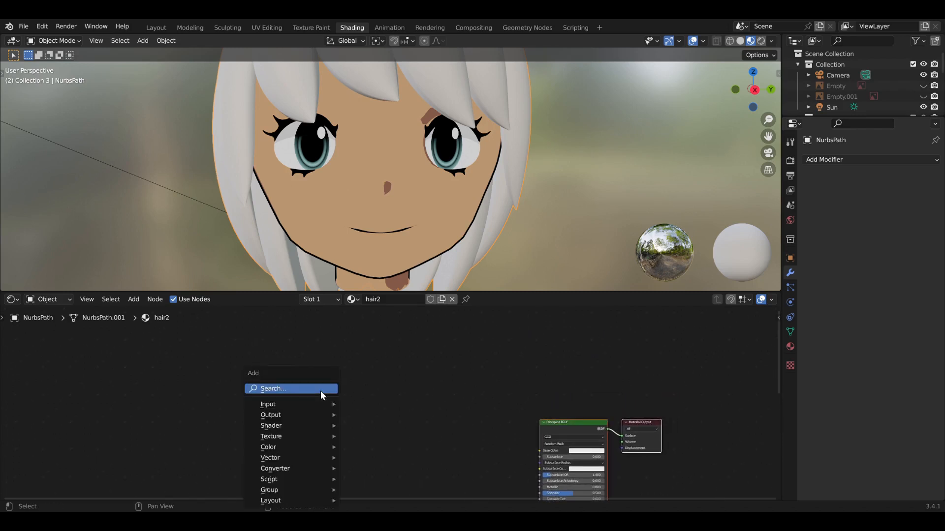
{"action": "left_click", "coordinate": [321, 389]}
{"action": "type", "text": "dif"}
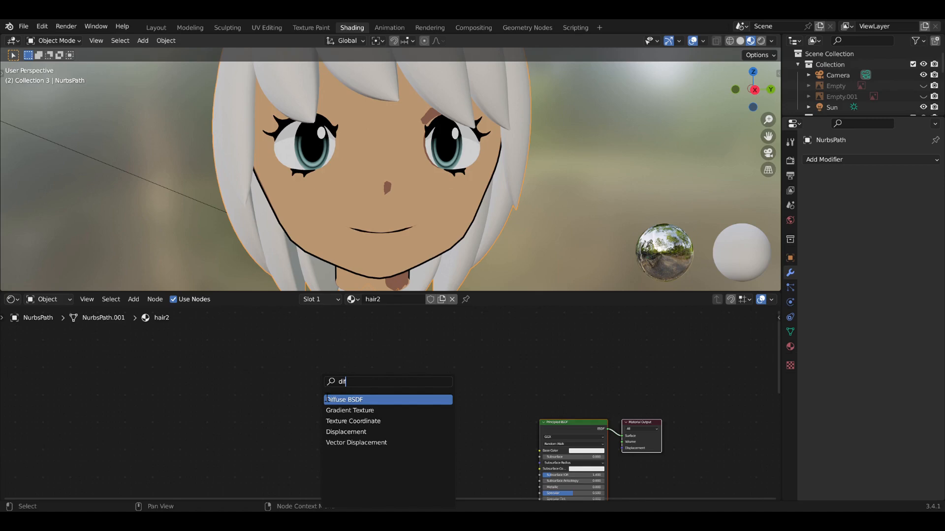
{"action": "left_click", "coordinate": [327, 400]}
{"action": "left_click", "coordinate": [266, 376]}
Step: Chain a Shader to RGB node and a ColorRamp node after the Diffuse BSDF
{"action": "left_click_drag", "start_coordinate": [301, 374], "coordinate": [367, 378]}
{"action": "type", "text": "shader"}
{"action": "left_click", "coordinate": [389, 413]}
{"action": "left_click", "coordinate": [358, 392]}
{"action": "left_click_drag", "start_coordinate": [367, 369], "coordinate": [435, 393]}
{"action": "type", "text": "colo"}
{"action": "left_click", "coordinate": [450, 422]}
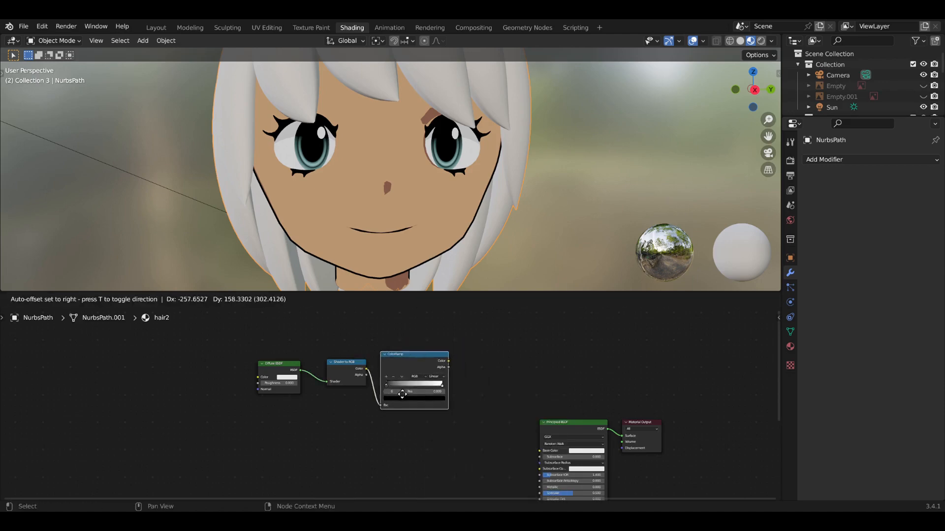
{"action": "left_click", "coordinate": [413, 389]}
Step: Link the ColorRamp colour to the Material Output surface, using Constant interpolation with the white stop just past the ramp's middle
{"action": "left_click_drag", "start_coordinate": [458, 356], "coordinate": [623, 436]}
{"action": "left_click", "coordinate": [445, 372]}
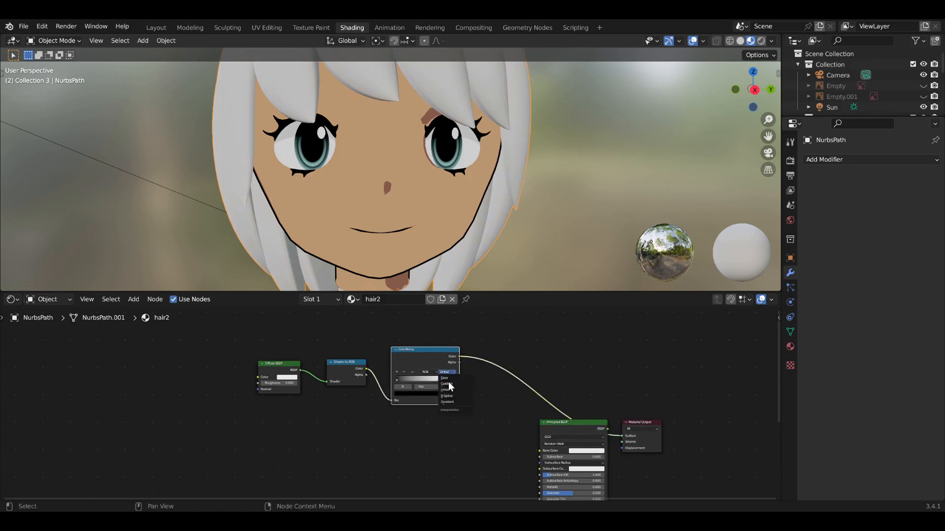
{"action": "left_click", "coordinate": [447, 402]}
{"action": "left_click_drag", "start_coordinate": [452, 379], "coordinate": [429, 387]}
{"action": "scroll", "coordinate": [449, 215], "scroll_direction": "down", "scroll_amount": 4}
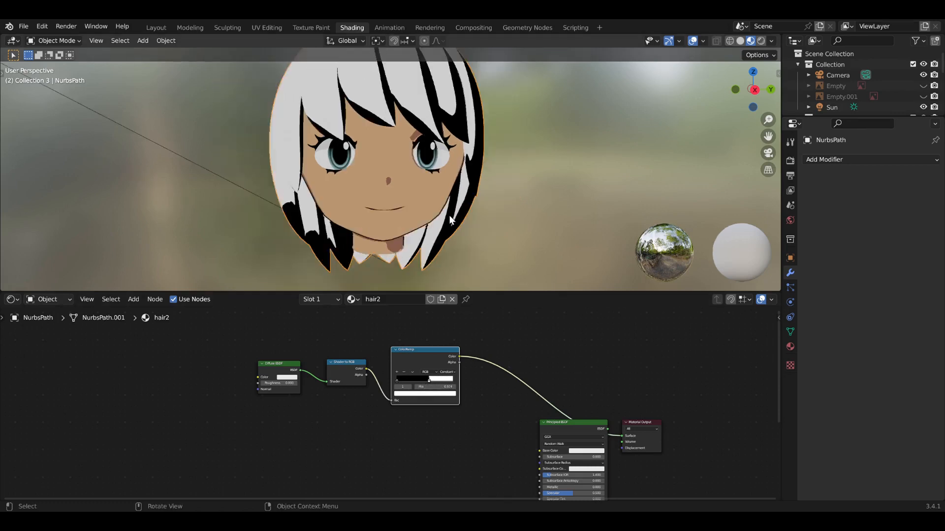
Step: Switch the viewport to rendered shading and move the Sun lamp around toward the front of the head
{"action": "left_click", "coordinate": [761, 41]}
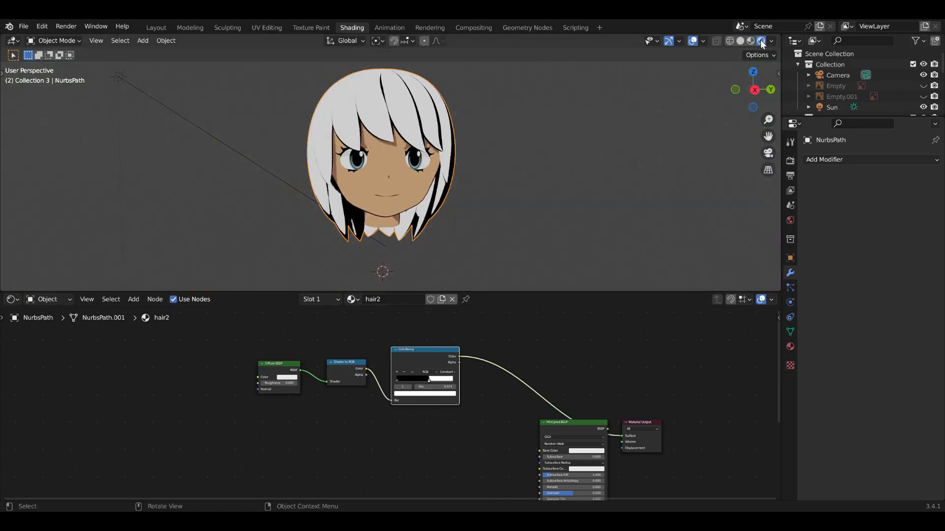
{"action": "left_click_drag", "start_coordinate": [409, 175], "coordinate": [409, 268], "text": "shift"}
{"action": "middle_click_drag", "start_coordinate": [409, 267], "coordinate": [410, 275], "text": "shift"}
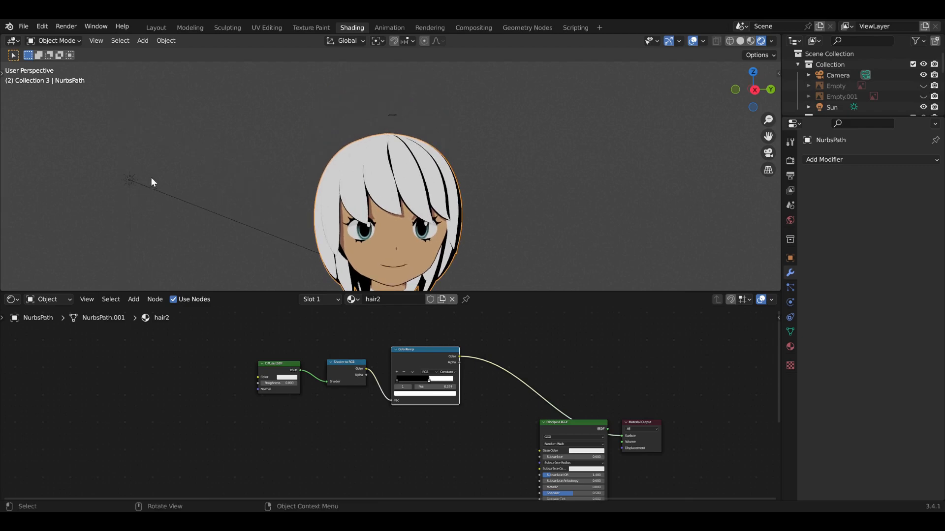
{"action": "left_click", "coordinate": [158, 189]}
{"action": "middle_click_drag", "start_coordinate": [165, 193], "coordinate": [126, 283]}
{"action": "key", "text": "g"}
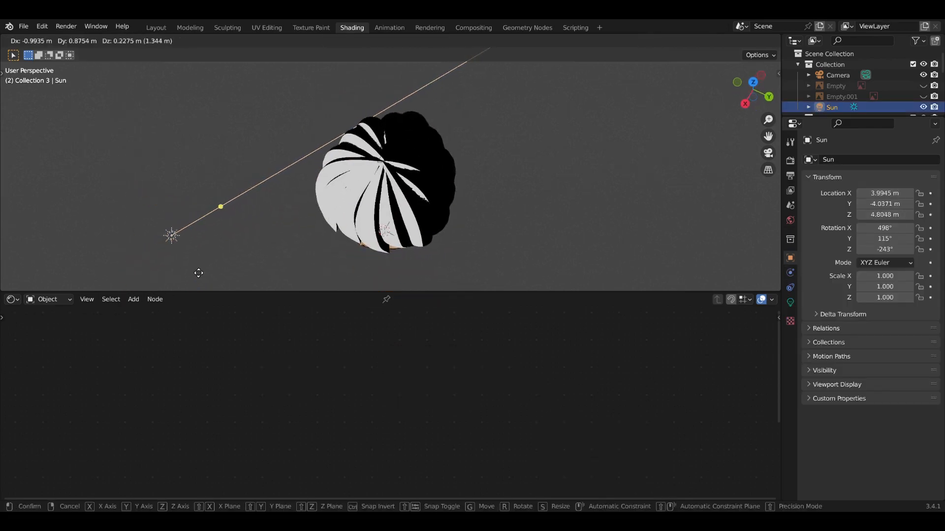
{"action": "left_click", "coordinate": [280, 266]}
Step: Reselect the hair mesh and move its unused Principled BSDF node aside, below the Material Output
{"action": "middle_click_drag", "start_coordinate": [345, 279], "coordinate": [383, 192]}
{"action": "left_click", "coordinate": [384, 192]}
{"action": "left_click_drag", "start_coordinate": [562, 430], "coordinate": [656, 472]}
{"action": "middle_click_drag", "start_coordinate": [486, 424], "coordinate": [446, 339]}
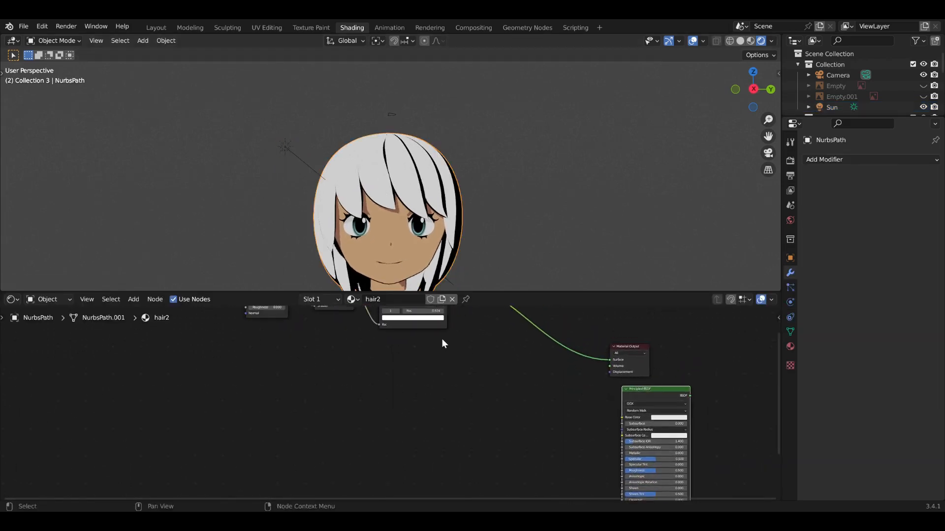
Step: Add a Noise Texture node below the shading chain, together with linked Texture Coordinate and Mapping nodes
{"action": "scroll", "coordinate": [433, 348], "scroll_direction": "up", "scroll_amount": 2}
{"action": "key", "text": "shift+a"}
{"action": "left_click", "coordinate": [347, 364]}
{"action": "type", "text": "noise"}
{"action": "key", "text": "Return"}
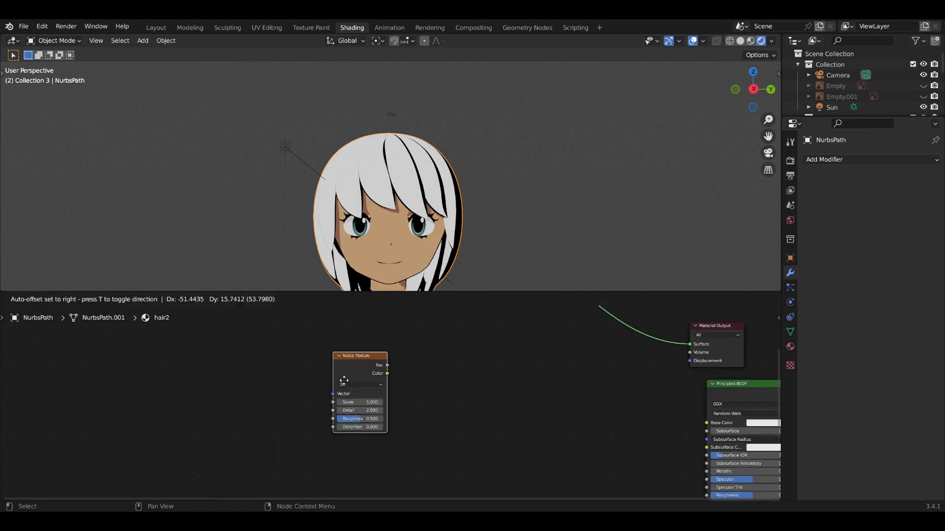
{"action": "left_click", "coordinate": [259, 361]}
{"action": "key", "text": "ctrl+t"}
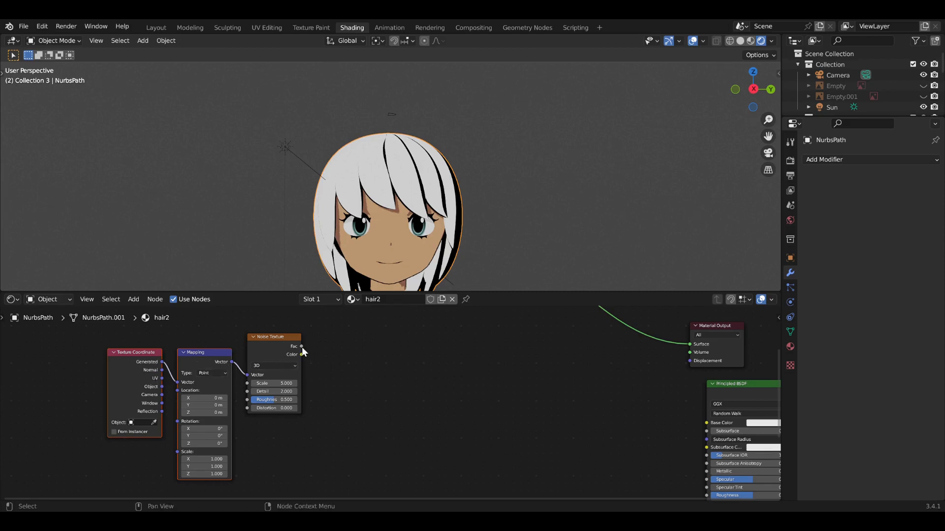
Step: Move the Noise Texture away from the Mapping node and delete the Mapping node
{"action": "left_click_drag", "start_coordinate": [276, 350], "coordinate": [378, 353]}
{"action": "left_click", "coordinate": [214, 370]}
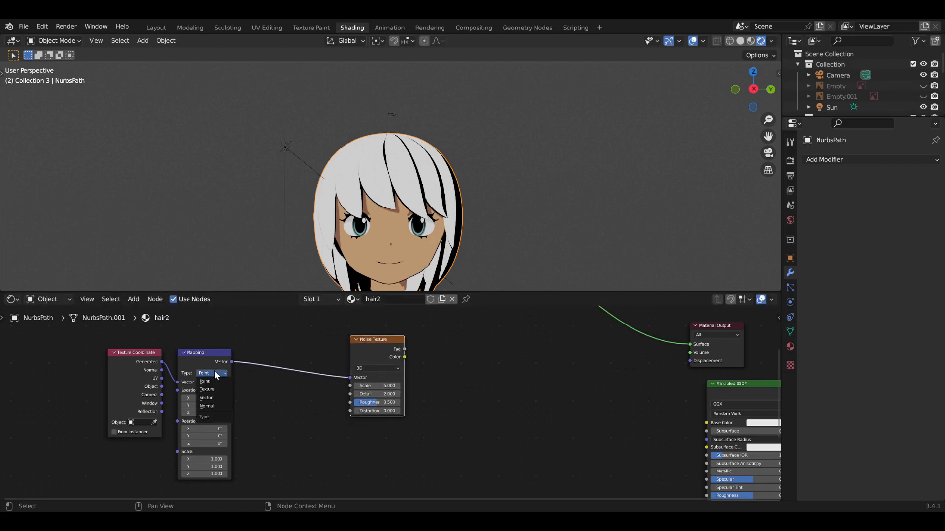
{"action": "left_click", "coordinate": [204, 361]}
{"action": "key", "text": "BackSpace"}
{"action": "left_click", "coordinate": [162, 362]}
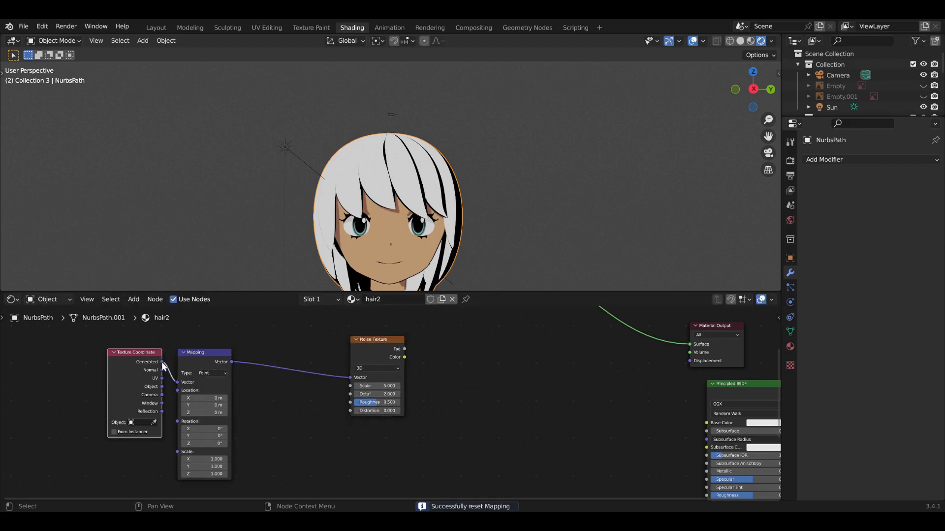
{"action": "key", "text": "x"}
{"action": "key", "text": "ctrl+z"}
{"action": "left_click", "coordinate": [185, 364]}
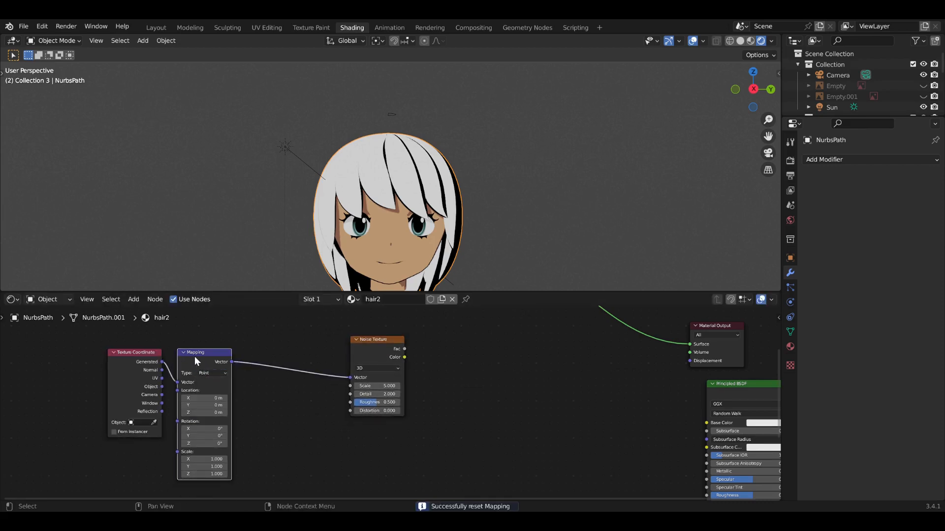
{"action": "key", "text": "x"}
Step: Add a Separate XYZ node fed by the Generated coordinates and move the Noise Texture closer to it
{"action": "left_click_drag", "start_coordinate": [162, 362], "coordinate": [235, 363]}
{"action": "type", "text": "se"}
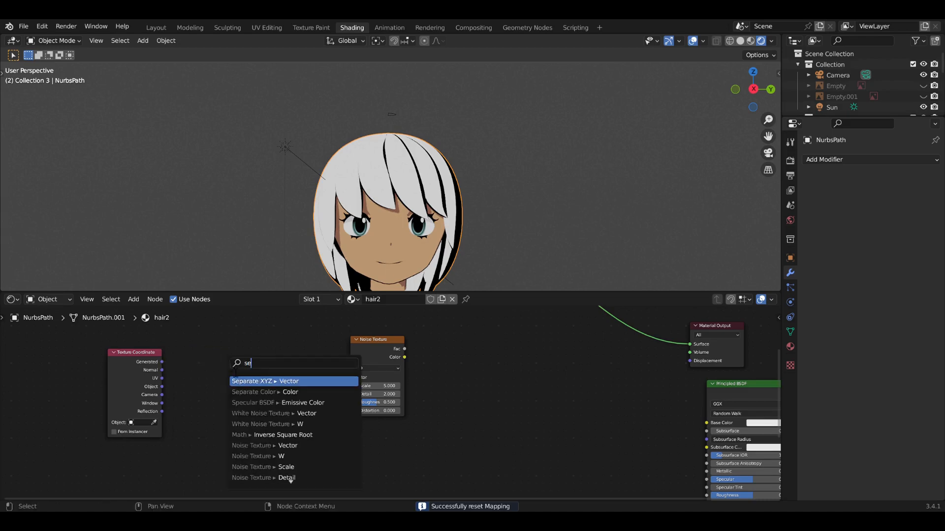
{"action": "key", "text": "Return"}
{"action": "left_click", "coordinate": [234, 381]}
{"action": "left_click_drag", "start_coordinate": [398, 346], "coordinate": [422, 356]}
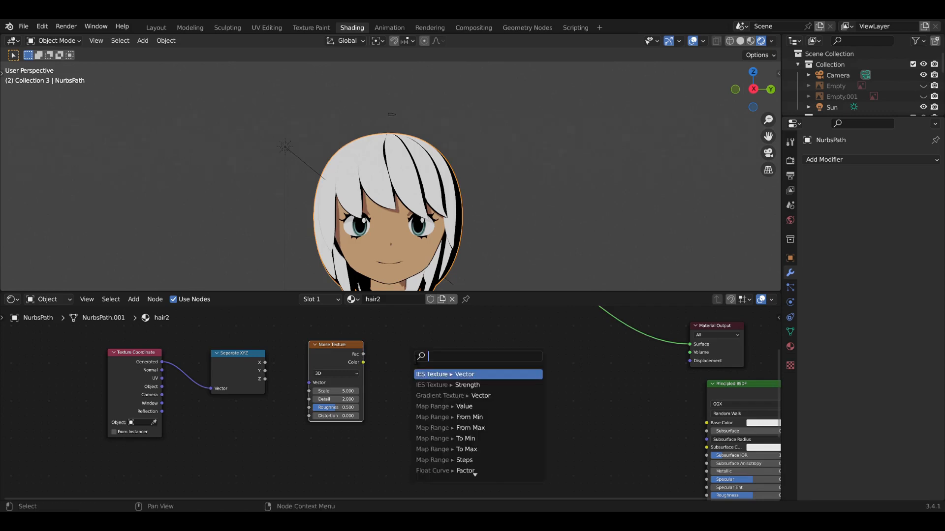
Step: Duplicate the shading ColorRamp beside the Noise Texture and reset the copy to its default settings
{"action": "middle_click_drag", "start_coordinate": [398, 340], "coordinate": [379, 384]}
{"action": "left_click", "coordinate": [396, 337]}
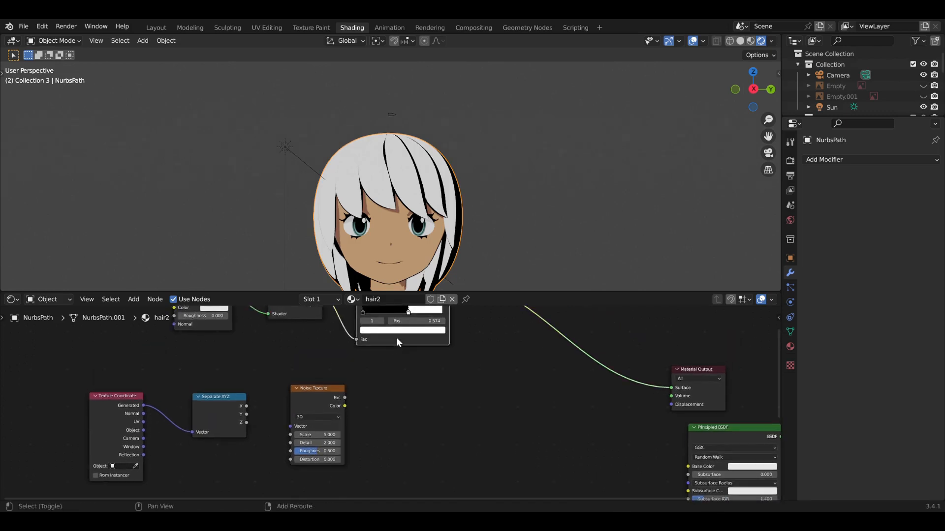
{"action": "key", "text": "shift+d"}
{"action": "left_click", "coordinate": [416, 443]}
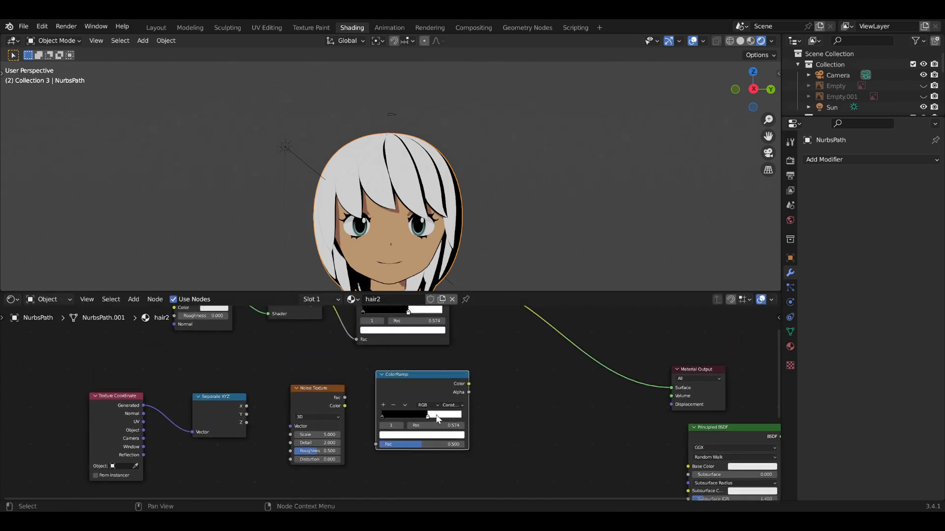
{"action": "key", "text": "BackSpace"}
Step: Link Separate XYZ X to the noise Vector, noise Fac to the new ColorRamp, and its colour to the Material Output surface
{"action": "left_click_drag", "start_coordinate": [345, 398], "coordinate": [376, 445]}
{"action": "left_click_drag", "start_coordinate": [290, 426], "coordinate": [247, 406]}
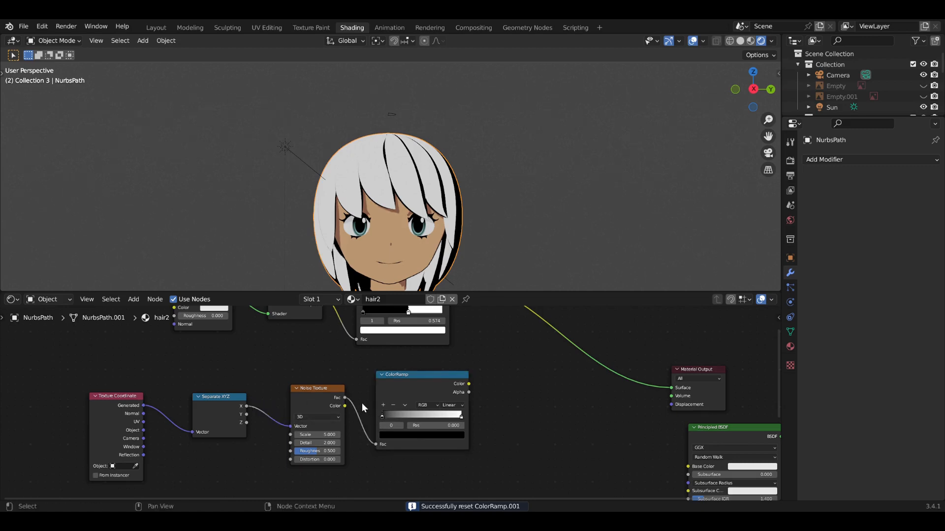
{"action": "left_click_drag", "start_coordinate": [468, 384], "coordinate": [671, 387]}
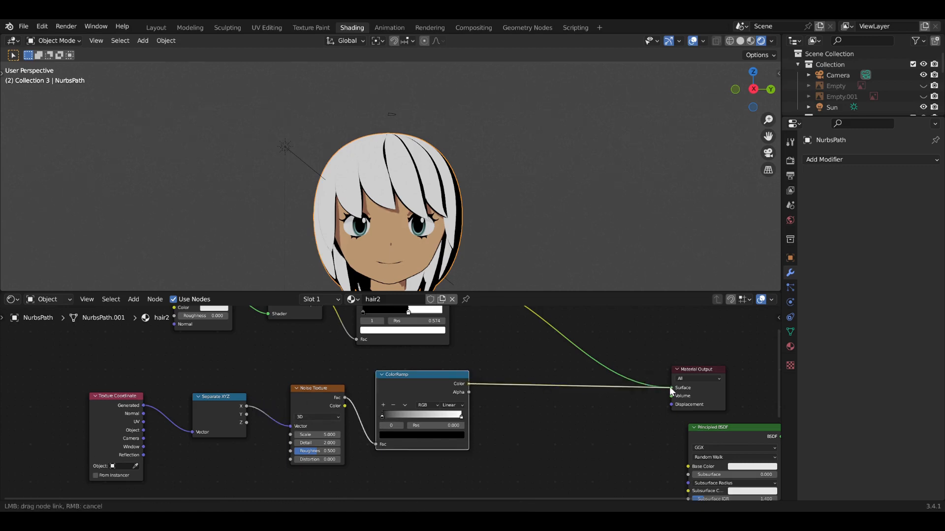
Step: Set the Noise Texture scale to 108.7 and drive its Vector from the Y output of Separate XYZ
{"action": "scroll", "coordinate": [441, 153], "scroll_direction": "up", "scroll_amount": 5}
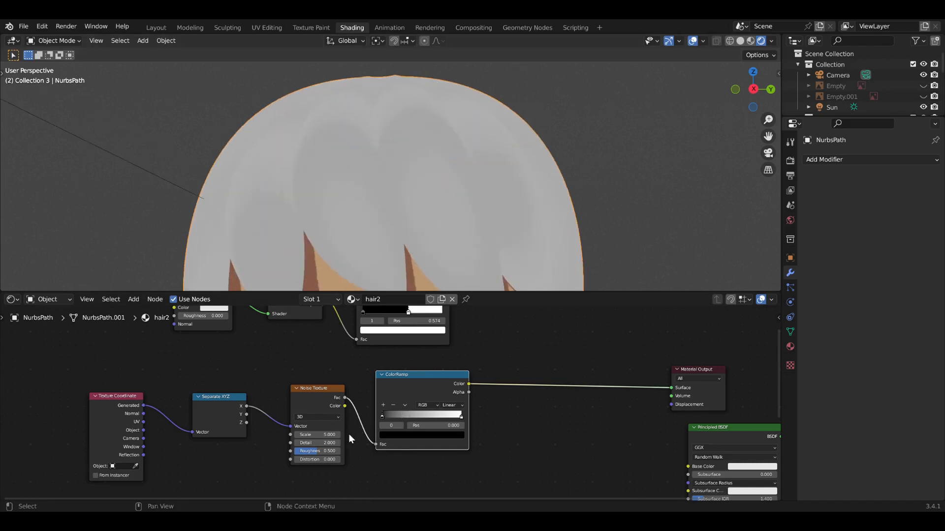
{"action": "left_click_drag", "start_coordinate": [320, 438], "coordinate": [320, 437]}
{"action": "middle_click_drag", "start_coordinate": [384, 194], "coordinate": [270, 191]}
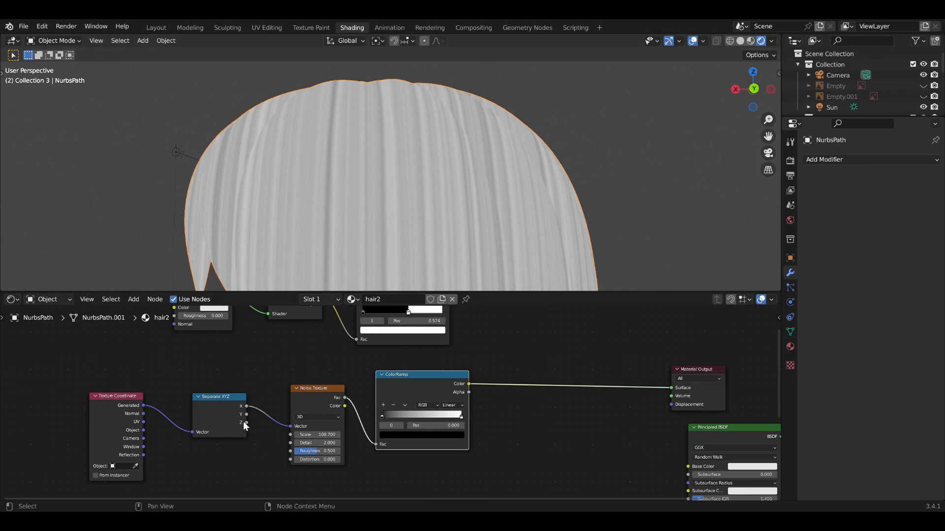
{"action": "left_click_drag", "start_coordinate": [248, 420], "coordinate": [292, 426]}
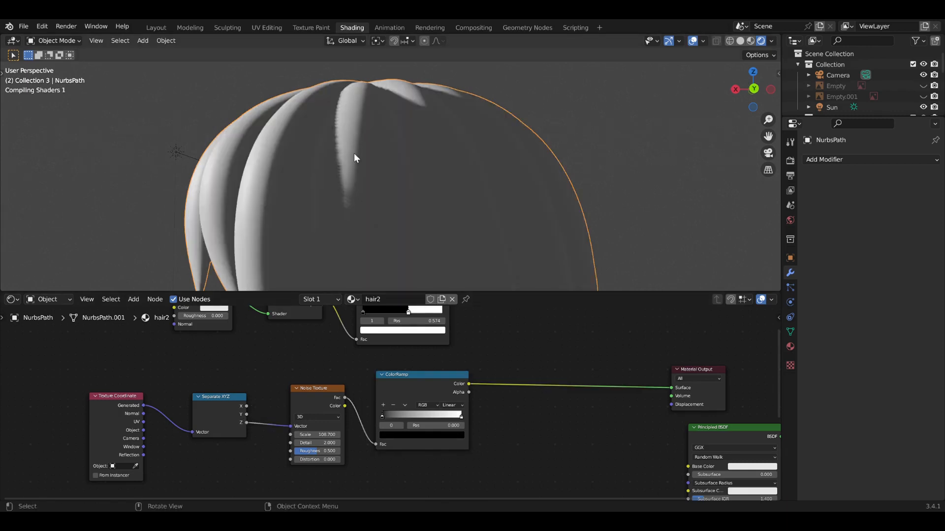
{"action": "middle_click_drag", "start_coordinate": [308, 211], "coordinate": [554, 238]}
{"action": "left_click_drag", "start_coordinate": [245, 414], "coordinate": [290, 426]}
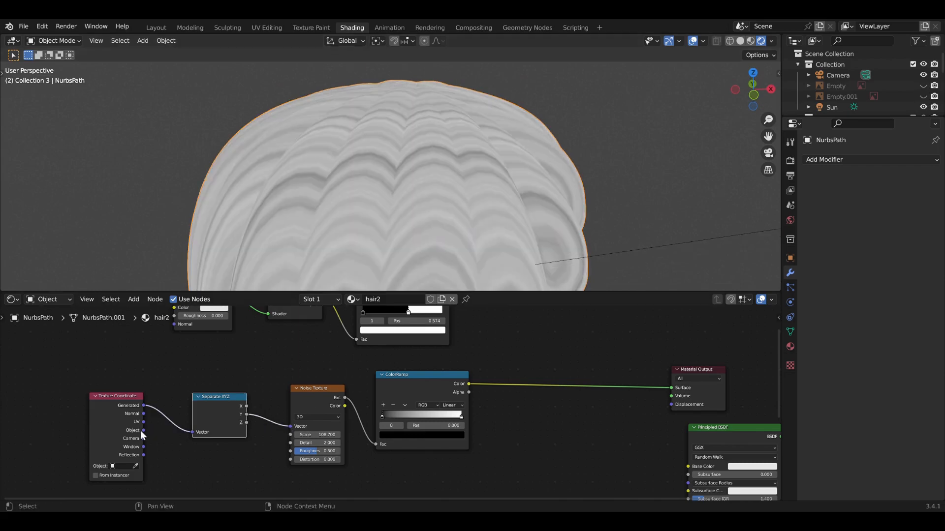
Step: Feed the Separate XYZ node from the UV output of Texture Coordinate
{"action": "middle_click_drag", "start_coordinate": [258, 223], "coordinate": [354, 176]}
{"action": "scroll", "coordinate": [352, 178], "scroll_direction": "down", "scroll_amount": 4}
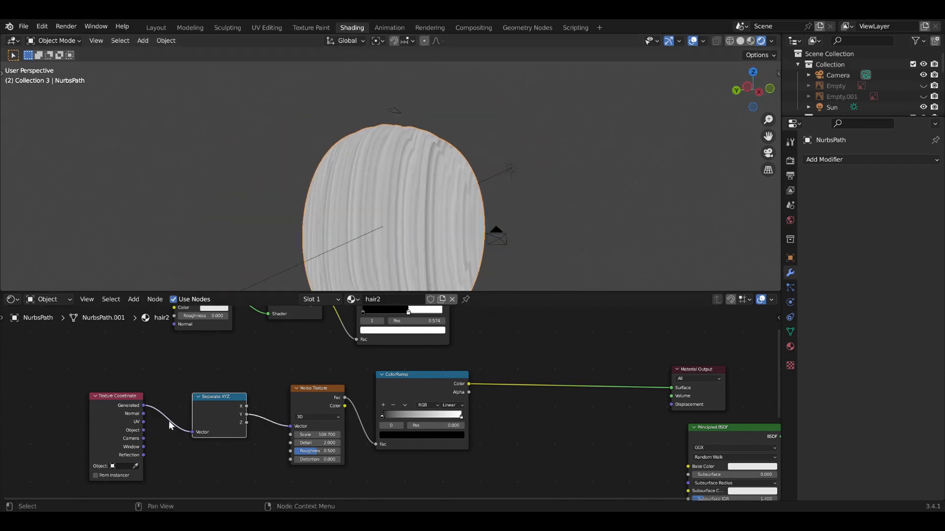
{"action": "left_click_drag", "start_coordinate": [143, 421], "coordinate": [192, 432]}
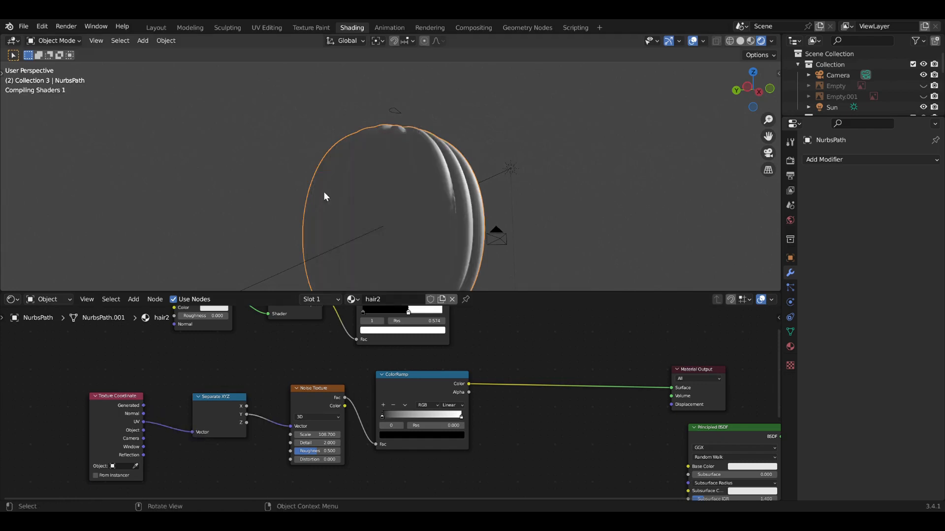
{"action": "middle_click_drag", "start_coordinate": [403, 179], "coordinate": [253, 192]}
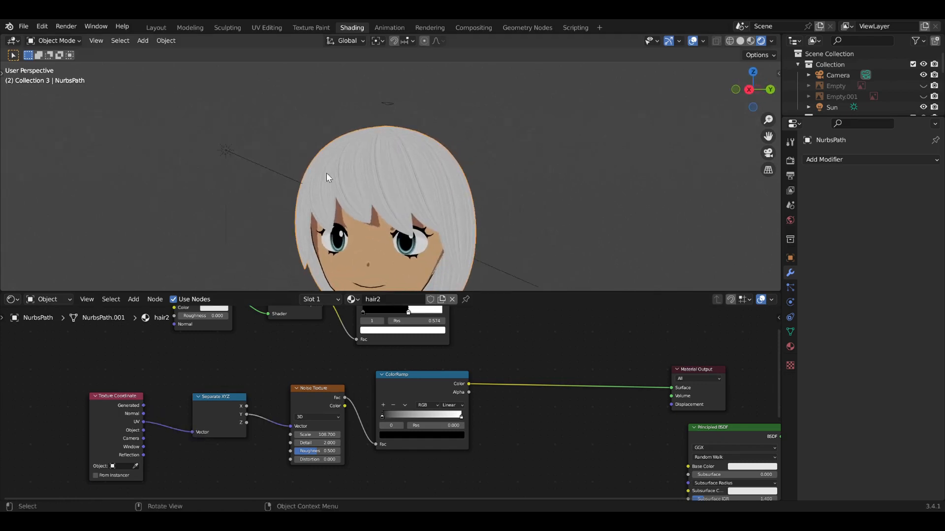
{"action": "scroll", "coordinate": [356, 189], "scroll_direction": "up", "scroll_amount": 3}
{"action": "middle_click_drag", "start_coordinate": [398, 142], "coordinate": [372, 230]}
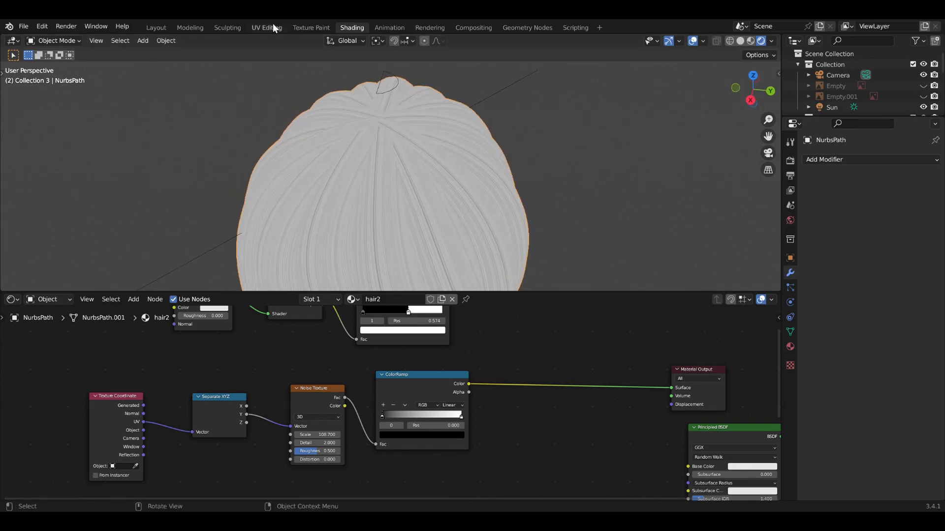
Step: Check the hair's UV layout in the UV Editing workspace and examine the strand streaks up close in Shading
{"action": "left_click", "coordinate": [270, 27]}
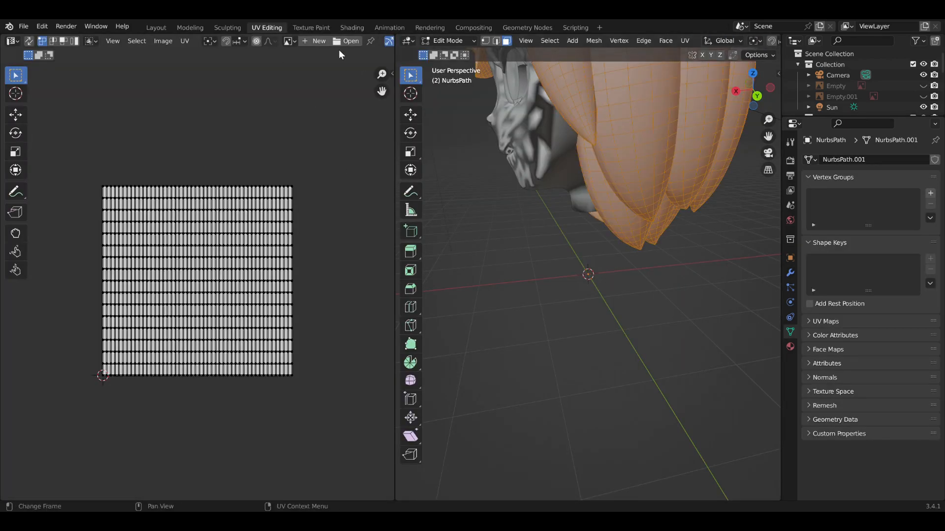
{"action": "left_click", "coordinate": [353, 30]}
{"action": "mouse_move", "coordinate": [521, 217]}
{"action": "middle_mouse_down"}
{"action": "mouse_move", "coordinate": [395, 149]}
{"action": "mouse_move", "coordinate": [397, 191]}
{"action": "mouse_move", "coordinate": [578, 152]}
{"action": "mouse_move", "coordinate": [544, 152]}
{"action": "middle_mouse_up"}
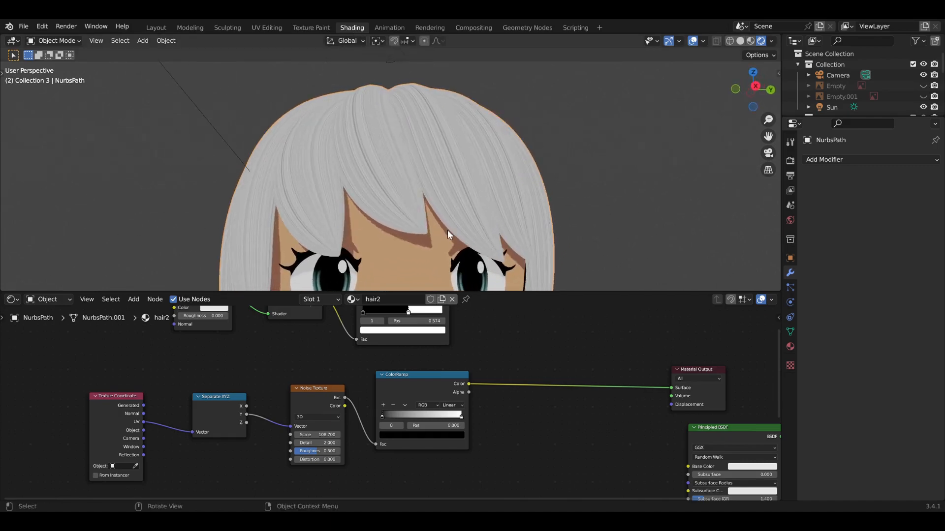
{"action": "scroll", "coordinate": [482, 144], "scroll_direction": "up", "scroll_amount": 3}
{"action": "middle_click_drag", "start_coordinate": [483, 144], "coordinate": [252, 188]}
{"action": "scroll", "coordinate": [252, 188], "scroll_direction": "down", "scroll_amount": 5}
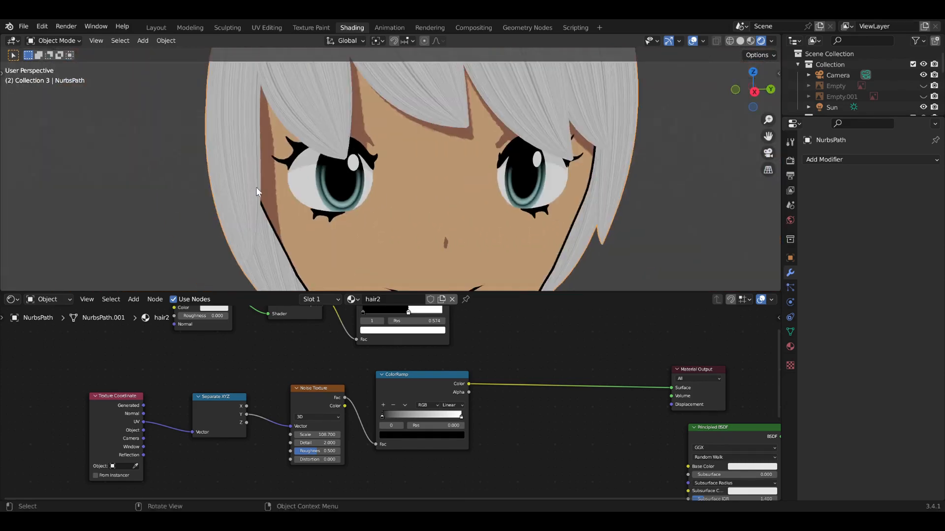
{"action": "mouse_move", "coordinate": [469, 221]}
{"action": "middle_mouse_down"}
{"action": "mouse_move", "coordinate": [467, 190]}
{"action": "mouse_move", "coordinate": [471, 202]}
{"action": "middle_mouse_up"}
{"action": "scroll", "coordinate": [398, 411], "scroll_direction": "up", "scroll_amount": 3}
Step: Select the white end stop of the noise ColorRamp and move the node lower in the graph
{"action": "mouse_move", "coordinate": [380, 421]}
{"action": "left_mouse_down"}
{"action": "mouse_move", "coordinate": [448, 429]}
{"action": "mouse_move", "coordinate": [405, 423]}
{"action": "mouse_move", "coordinate": [432, 415]}
{"action": "mouse_move", "coordinate": [378, 423]}
{"action": "left_mouse_up"}
{"action": "mouse_move", "coordinate": [489, 421]}
{"action": "left_mouse_down"}
{"action": "mouse_move", "coordinate": [405, 419]}
{"action": "mouse_move", "coordinate": [561, 435]}
{"action": "mouse_move", "coordinate": [413, 420]}
{"action": "mouse_move", "coordinate": [492, 418]}
{"action": "left_mouse_up"}
{"action": "scroll", "coordinate": [572, 338], "scroll_direction": "down", "scroll_amount": 2}
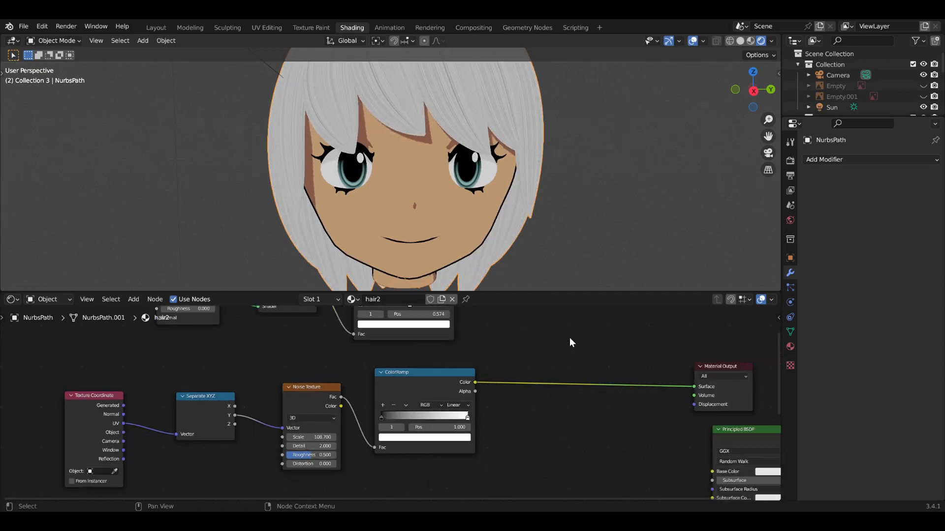
{"action": "scroll", "coordinate": [377, 476], "scroll_direction": "down", "scroll_amount": 1}
{"action": "left_click_drag", "start_coordinate": [394, 389], "coordinate": [392, 445]}
{"action": "middle_click_drag", "start_coordinate": [409, 409], "coordinate": [341, 354]}
{"action": "scroll", "coordinate": [337, 449], "scroll_direction": "up", "scroll_amount": 2}
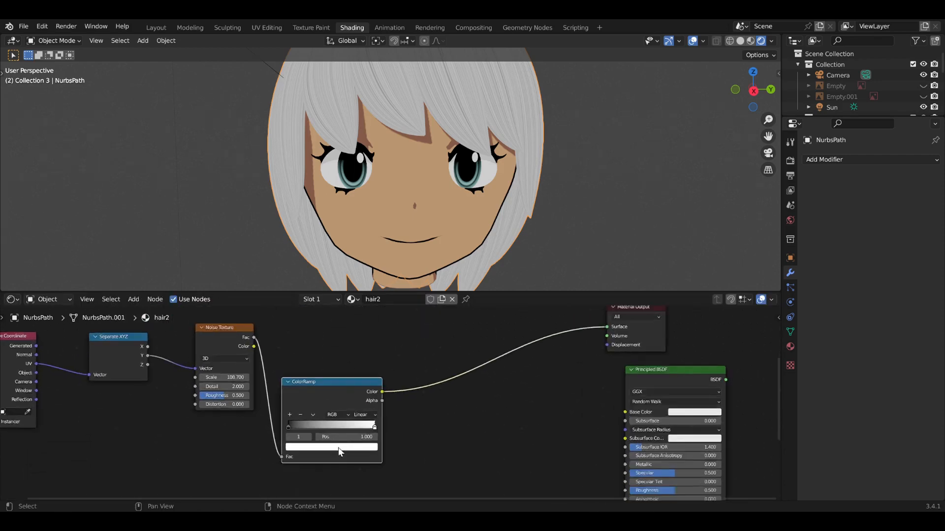
Step: Try a purple with hue 0.702 and saturation 0.858 on the noise ramp's end stop
{"action": "left_click", "coordinate": [330, 459]}
{"action": "left_click", "coordinate": [332, 343]}
{"action": "left_click_drag", "start_coordinate": [332, 343], "coordinate": [323, 344]}
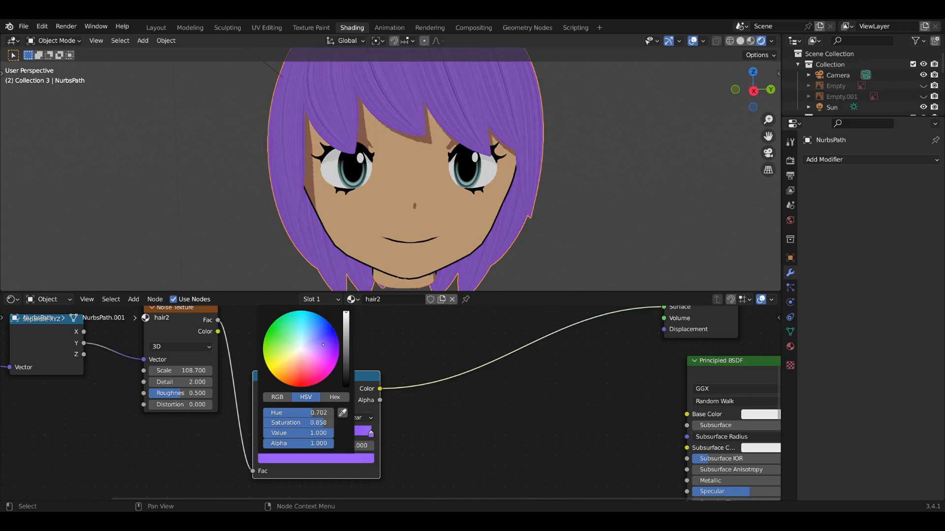
Step: Set the noise ramp's end stop to the teal sampled from the character's iris
{"action": "left_click", "coordinate": [367, 459]}
{"action": "left_click", "coordinate": [343, 413]}
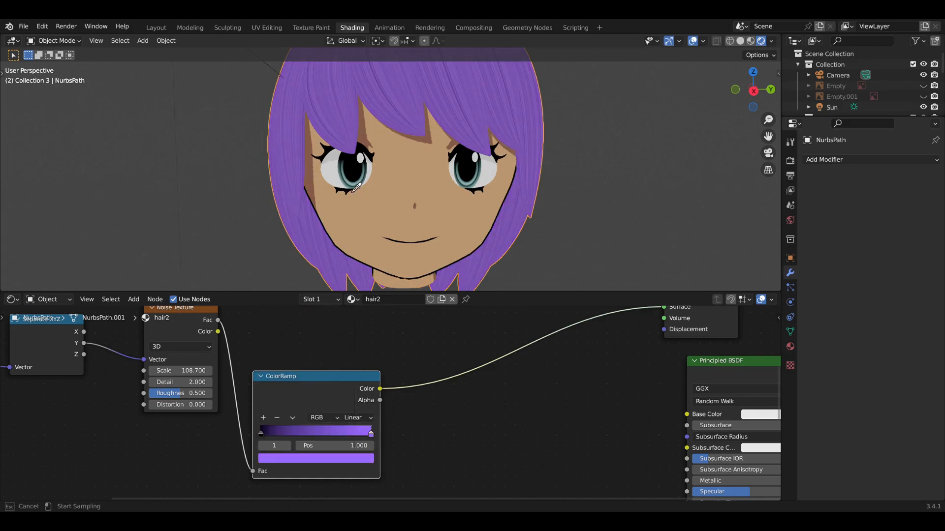
{"action": "left_click", "coordinate": [355, 192]}
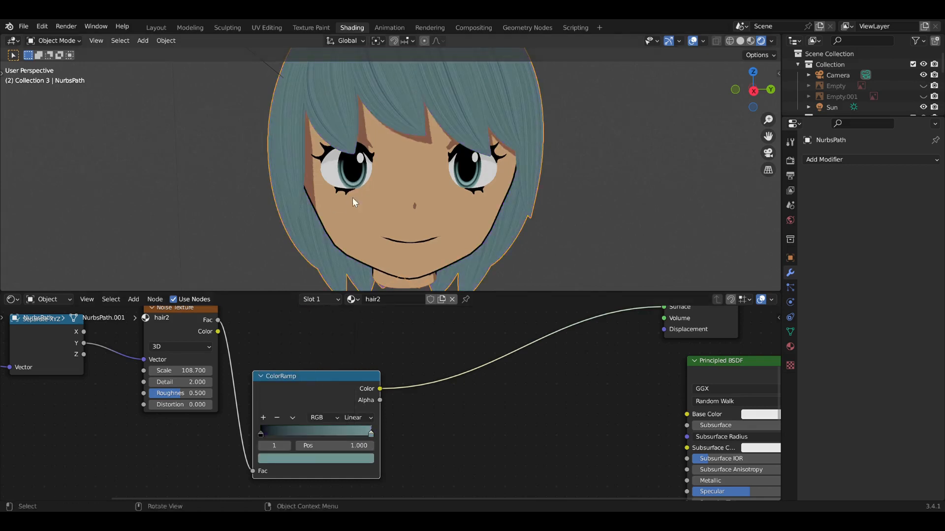
Step: Sample the teal onto the noise ramp's black stop and adjust it to dark blue: hue 0.628, saturation 0.843, value 0.149
{"action": "left_click", "coordinate": [265, 432]}
{"action": "left_click", "coordinate": [284, 457]}
{"action": "left_click", "coordinate": [343, 413]}
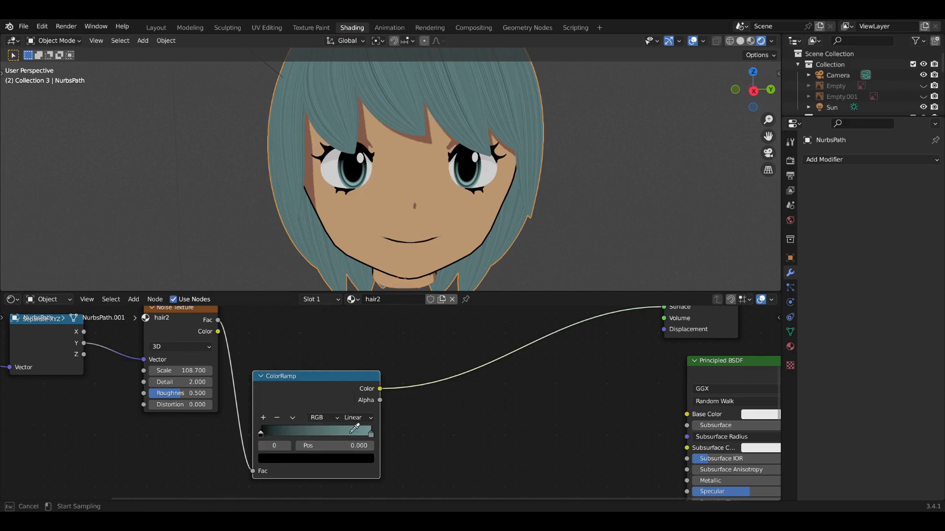
{"action": "left_click", "coordinate": [377, 439]}
{"action": "left_click", "coordinate": [364, 458]}
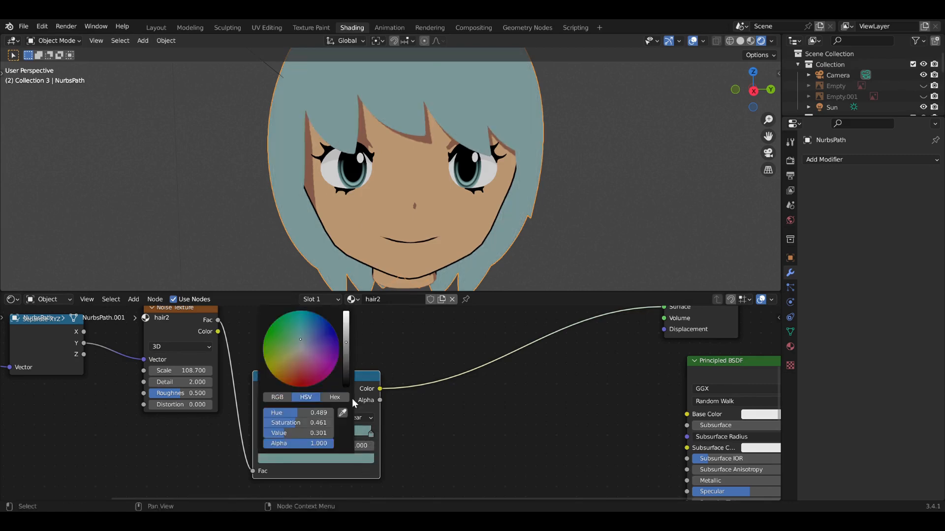
{"action": "mouse_move", "coordinate": [346, 343]}
{"action": "left_mouse_down"}
{"action": "mouse_move", "coordinate": [345, 355]}
{"action": "mouse_move", "coordinate": [316, 331]}
{"action": "left_mouse_up"}
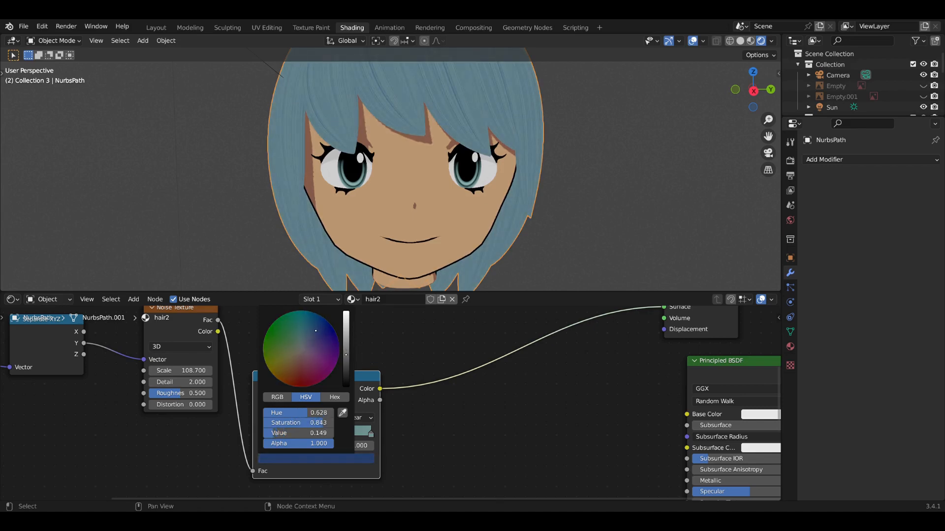
Step: Raise the noise ColorRamp node in the graph and add an Invert node fed by the shading ColorRamp's colour
{"action": "scroll", "coordinate": [401, 359], "scroll_direction": "down", "scroll_amount": 5}
{"action": "middle_click_drag", "start_coordinate": [408, 358], "coordinate": [423, 416]}
{"action": "left_click_drag", "start_coordinate": [381, 445], "coordinate": [383, 389]}
{"action": "middle_click_drag", "start_coordinate": [393, 370], "coordinate": [393, 401]}
{"action": "left_click_drag", "start_coordinate": [381, 324], "coordinate": [530, 364]}
{"action": "type", "text": "inv"}
{"action": "key", "text": "Return"}
{"action": "left_click", "coordinate": [421, 359]}
Step: Add a Multiply colour mix node with Invert driving its factor and the noise ColorRamp in A, and output its result to the material surface
{"action": "type", "text": "mult"}
{"action": "key", "text": "Return"}
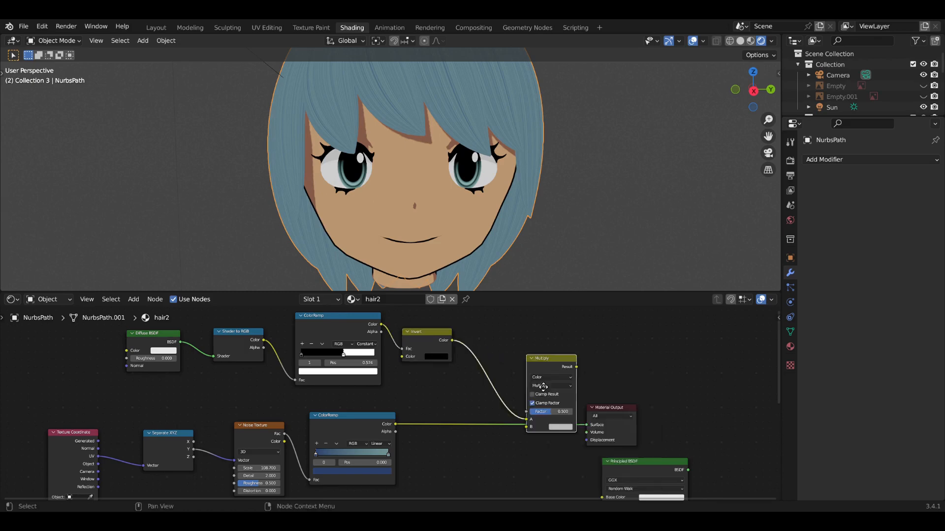
{"action": "left_click_drag", "start_coordinate": [394, 424], "coordinate": [499, 395]}
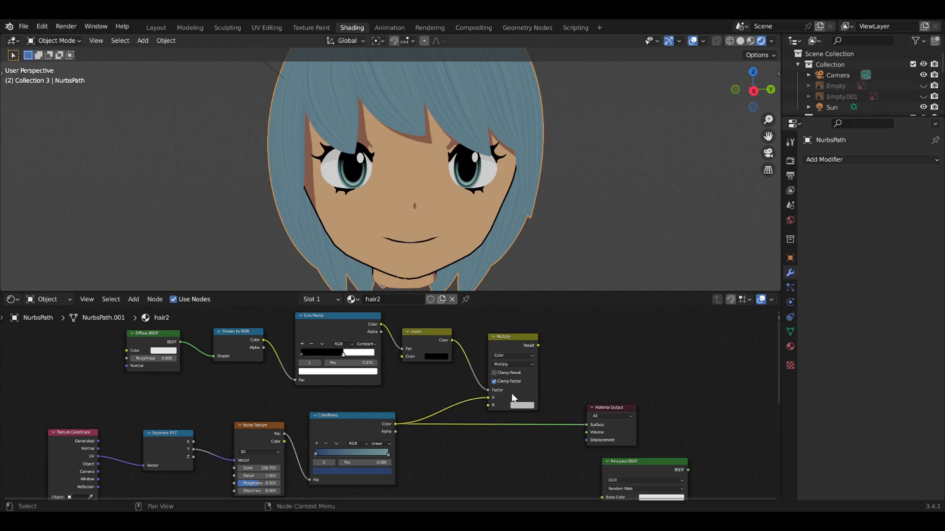
{"action": "left_click_drag", "start_coordinate": [531, 348], "coordinate": [586, 424]}
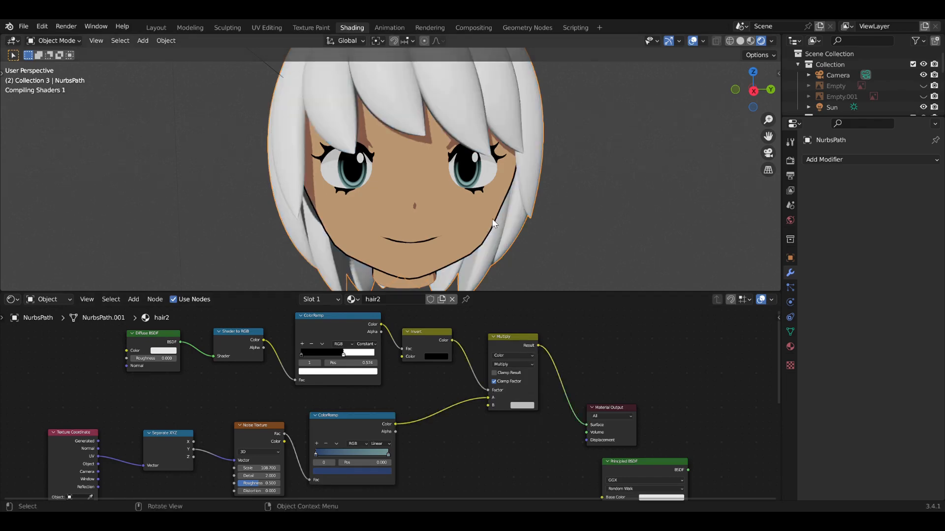
{"action": "mouse_move", "coordinate": [481, 190]}
{"action": "middle_mouse_down"}
{"action": "mouse_move", "coordinate": [420, 196]}
{"action": "mouse_move", "coordinate": [433, 212]}
{"action": "middle_mouse_up"}
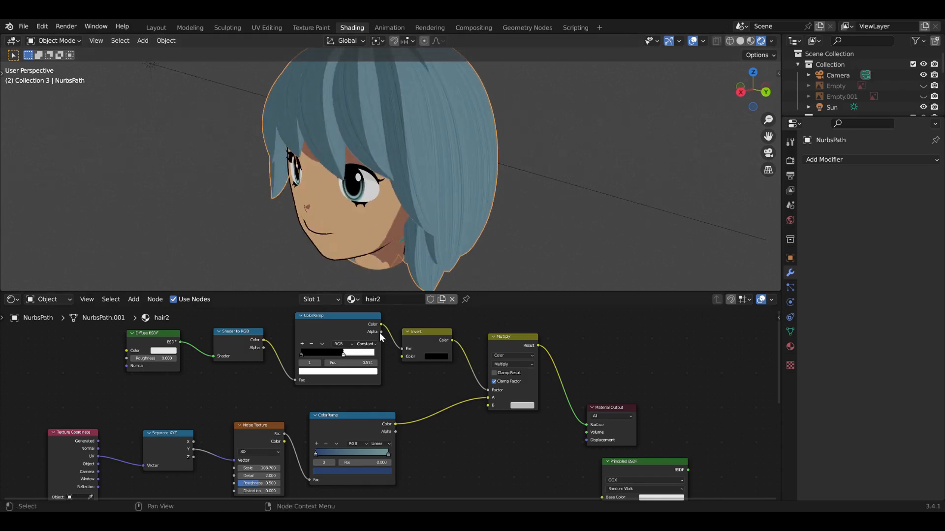
Step: Try driving the Multiply factor straight from the shading ColorRamp, then restore the link from the Invert node
{"action": "left_click_drag", "start_coordinate": [382, 325], "coordinate": [488, 388]}
{"action": "left_click", "coordinate": [433, 334]}
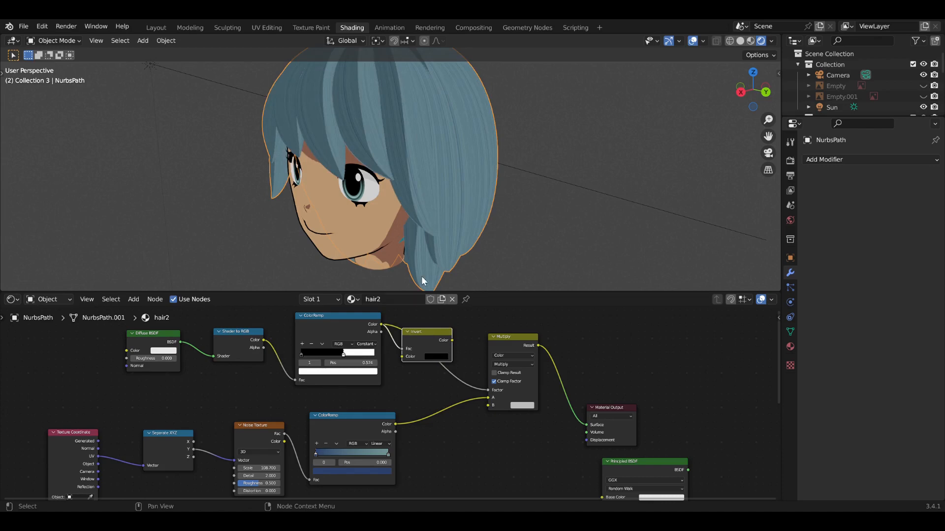
{"action": "middle_click_drag", "start_coordinate": [423, 217], "coordinate": [475, 199]}
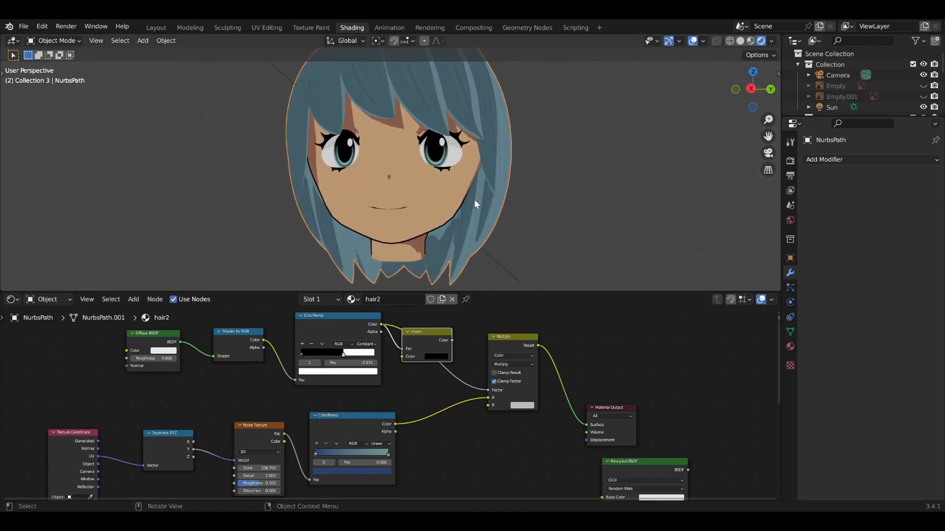
{"action": "left_click_drag", "start_coordinate": [452, 340], "coordinate": [493, 396]}
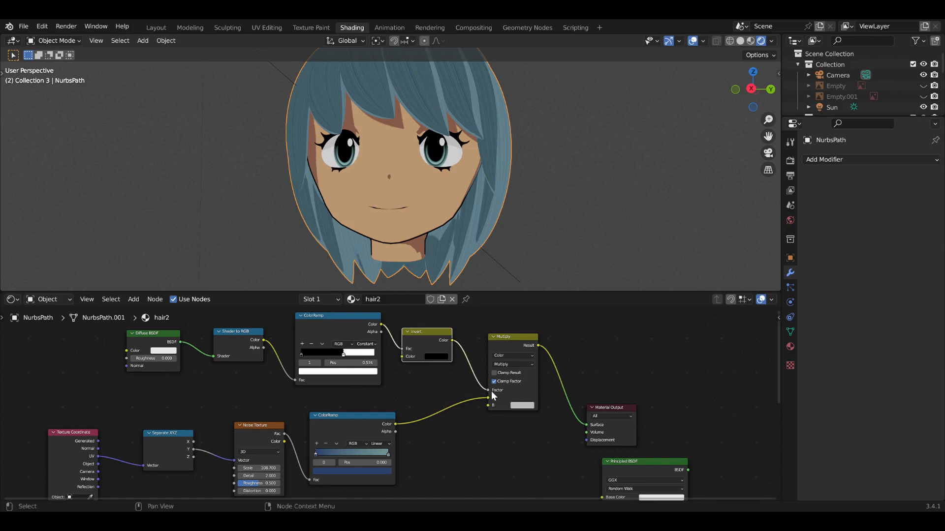
Step: Move the shading ColorRamp's link on the Invert node from the Fac input to the Color input
{"action": "mouse_move", "coordinate": [404, 349]}
{"action": "left_mouse_down"}
{"action": "mouse_move", "coordinate": [398, 365]}
{"action": "mouse_move", "coordinate": [404, 356]}
{"action": "left_mouse_up"}
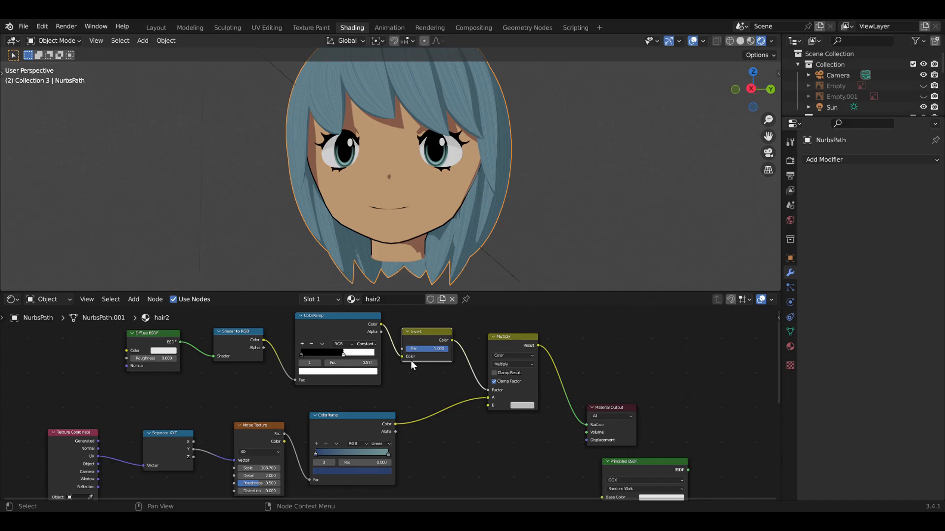
{"action": "scroll", "coordinate": [386, 329], "scroll_direction": "up", "scroll_amount": 1}
{"action": "scroll", "coordinate": [426, 216], "scroll_direction": "down", "scroll_amount": 2}
{"action": "scroll", "coordinate": [426, 216], "scroll_direction": "up", "scroll_amount": 1}
{"action": "middle_click_drag", "start_coordinate": [427, 217], "coordinate": [510, 234]}
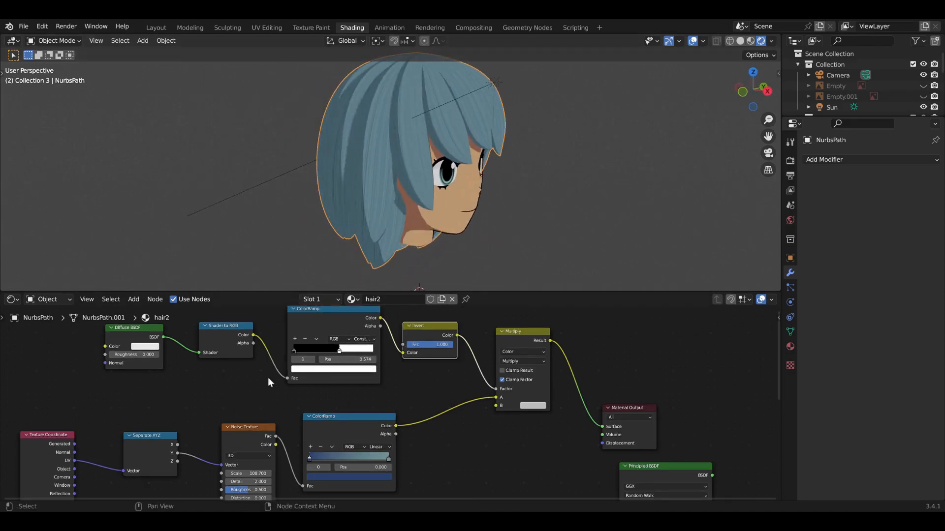
Step: Tidy the shading row of the graph by spacing the Diffuse BSDF, Shader to RGB, ColorRamp, Invert and Multiply nodes closer together
{"action": "middle_click_drag", "start_coordinate": [247, 371], "coordinate": [362, 400]}
{"action": "left_click_drag", "start_coordinate": [272, 357], "coordinate": [293, 350]}
{"action": "left_click_drag", "start_coordinate": [358, 366], "coordinate": [379, 360]}
{"action": "left_click_drag", "start_coordinate": [281, 358], "coordinate": [304, 351]}
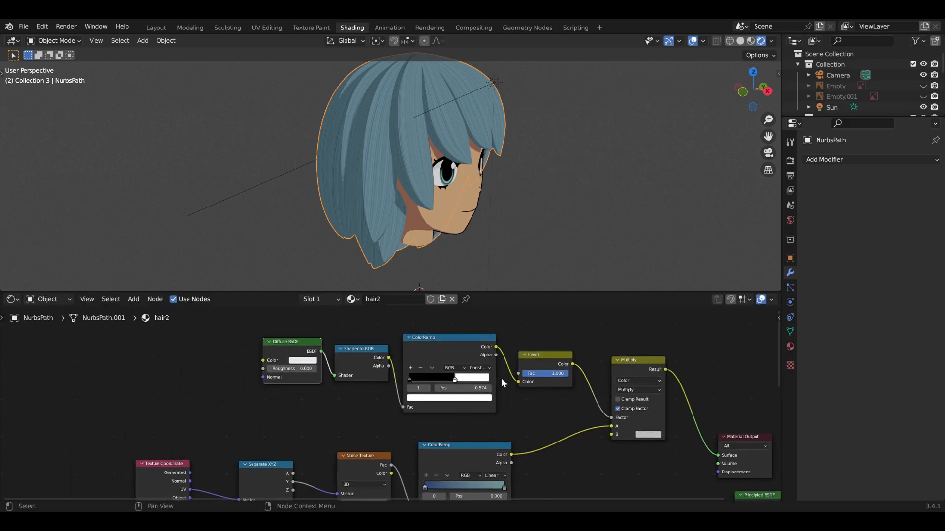
{"action": "left_click_drag", "start_coordinate": [252, 327], "coordinate": [498, 420]}
{"action": "middle_click_drag", "start_coordinate": [498, 420], "coordinate": [347, 437]}
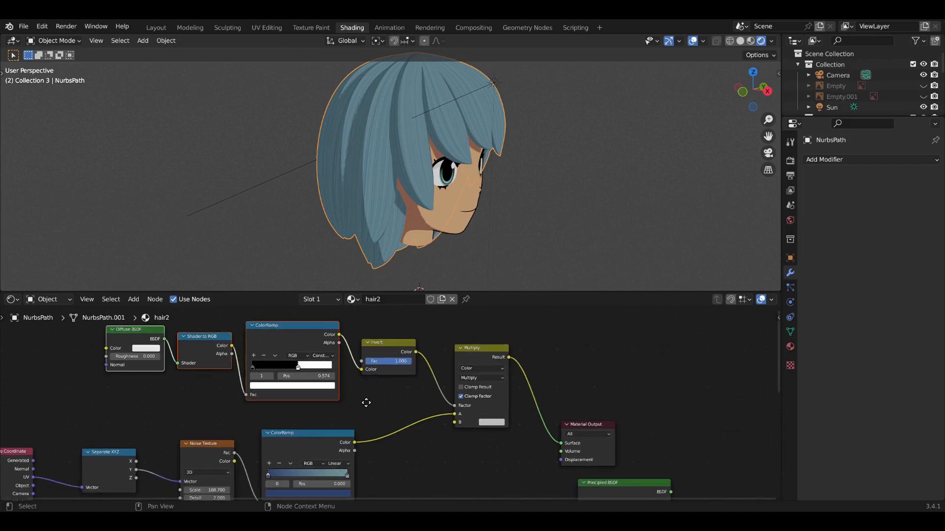
{"action": "scroll", "coordinate": [347, 437], "scroll_direction": "up", "scroll_amount": 2}
{"action": "left_click_drag", "start_coordinate": [388, 321], "coordinate": [383, 319]}
{"action": "middle_click_drag", "start_coordinate": [458, 353], "coordinate": [416, 386]}
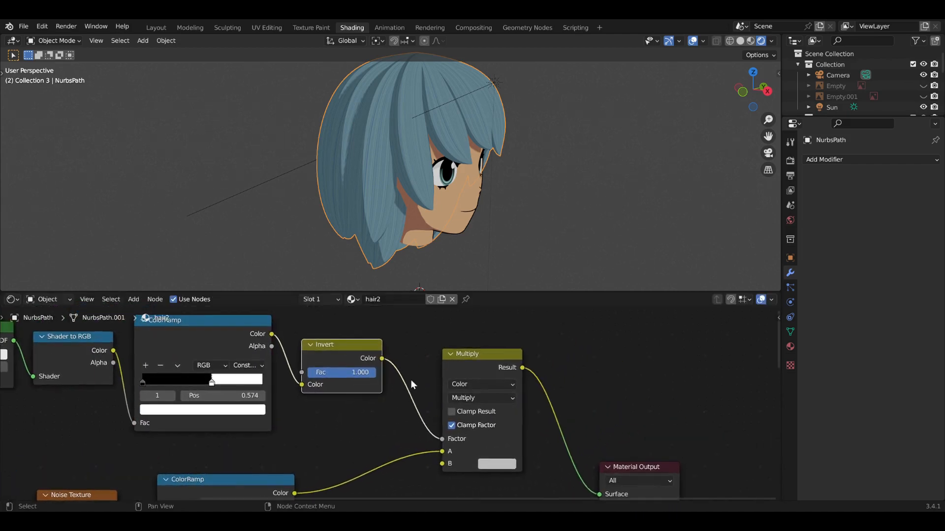
{"action": "left_click_drag", "start_coordinate": [497, 358], "coordinate": [469, 330]}
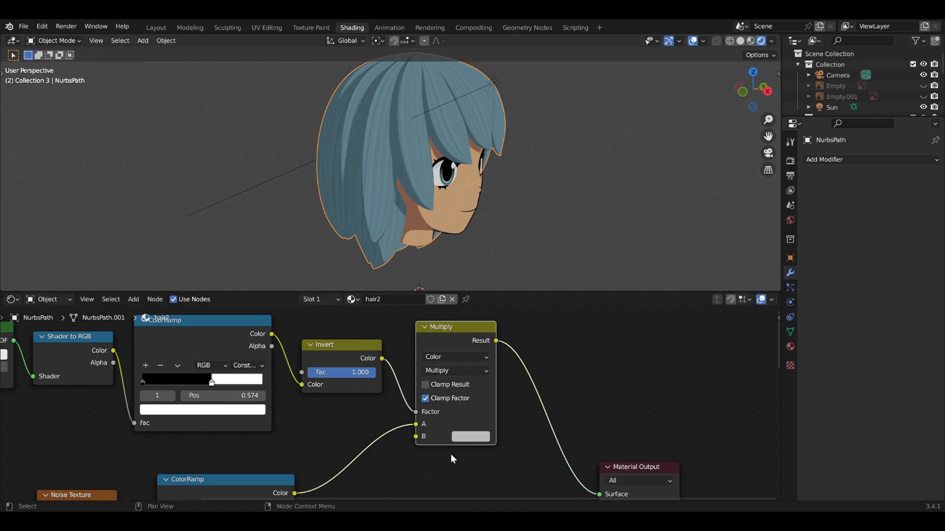
Step: Tidy the noise row by moving the Noise Texture, Separate XYZ and Texture Coordinate nodes closer together
{"action": "scroll", "coordinate": [357, 456], "scroll_direction": "down", "scroll_amount": 3}
{"action": "middle_click_drag", "start_coordinate": [356, 457], "coordinate": [472, 369]}
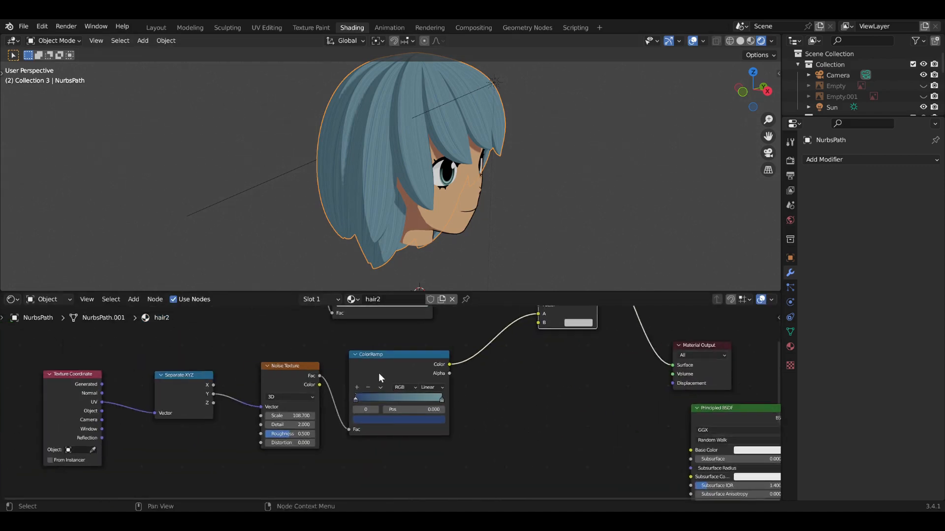
{"action": "left_click_drag", "start_coordinate": [10, 351], "coordinate": [291, 437]}
{"action": "left_click_drag", "start_coordinate": [320, 370], "coordinate": [305, 374]}
{"action": "left_click", "coordinate": [206, 370]}
{"action": "left_click_drag", "start_coordinate": [202, 378], "coordinate": [235, 380]}
{"action": "left_click_drag", "start_coordinate": [91, 386], "coordinate": [155, 373]}
{"action": "middle_click_drag", "start_coordinate": [518, 419], "coordinate": [428, 480]}
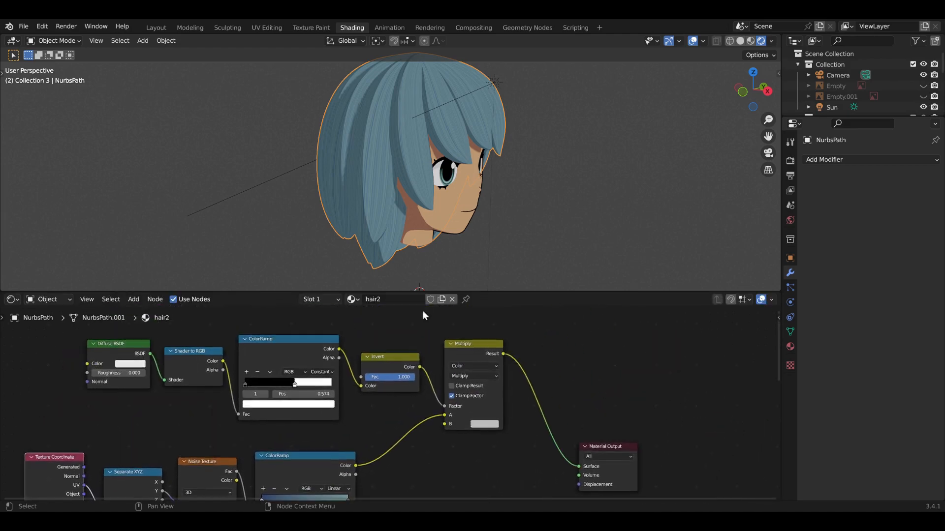
Step: Slightly adjust the brightness of the grey B colour on the Multiply node
{"action": "scroll", "coordinate": [514, 434], "scroll_direction": "up", "scroll_amount": 4}
{"action": "left_click", "coordinate": [514, 434]}
{"action": "left_click_drag", "start_coordinate": [615, 305], "coordinate": [613, 291]}
{"action": "scroll", "coordinate": [306, 434], "scroll_direction": "down", "scroll_amount": 6}
{"action": "middle_click_drag", "start_coordinate": [506, 96], "coordinate": [427, 91]}
Step: Add a Normal node connected to the Normal input of the Diffuse BSDF
{"action": "middle_click_drag", "start_coordinate": [144, 354], "coordinate": [414, 371]}
{"action": "scroll", "coordinate": [414, 370], "scroll_direction": "up", "scroll_amount": 2}
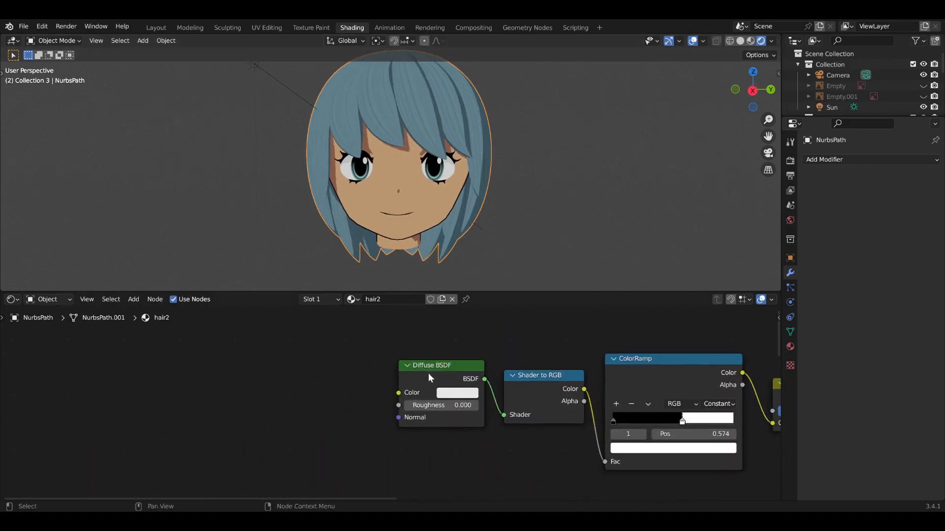
{"action": "left_click_drag", "start_coordinate": [398, 417], "coordinate": [351, 376]}
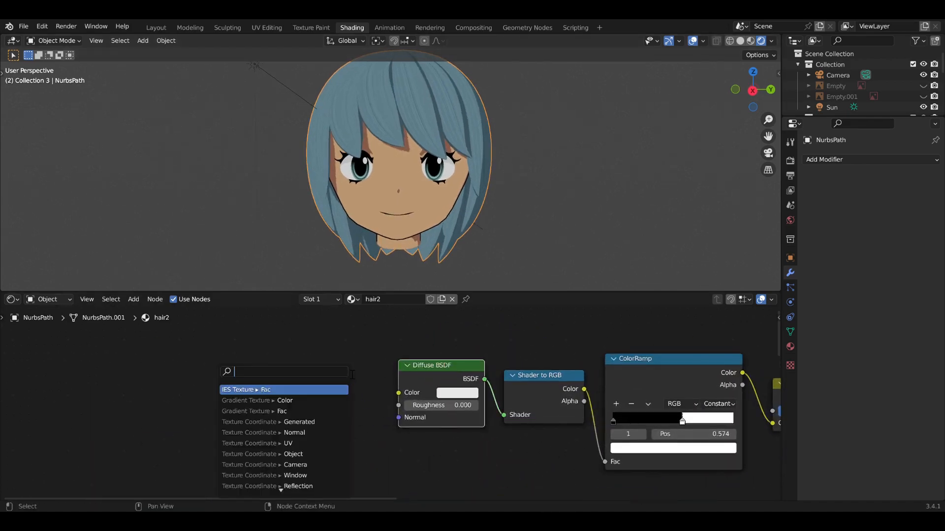
{"action": "type", "text": "norm"}
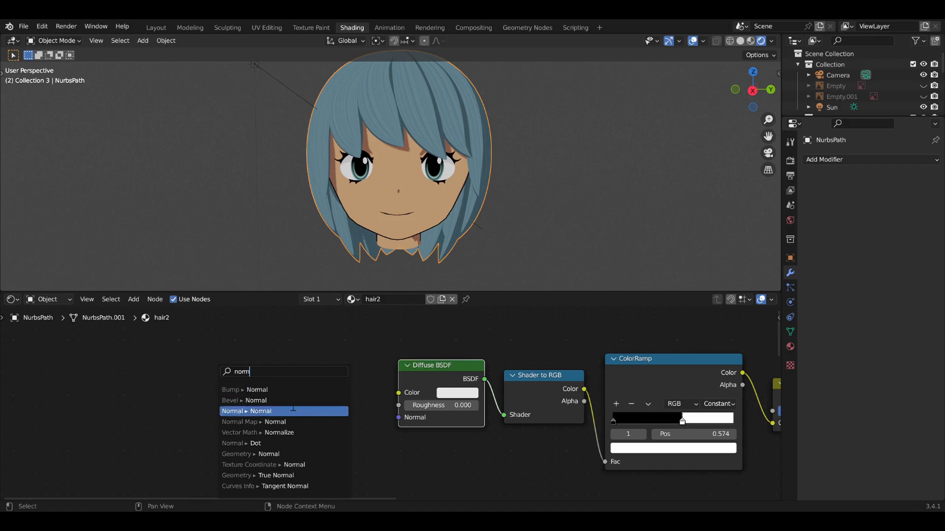
{"action": "left_click", "coordinate": [289, 412]}
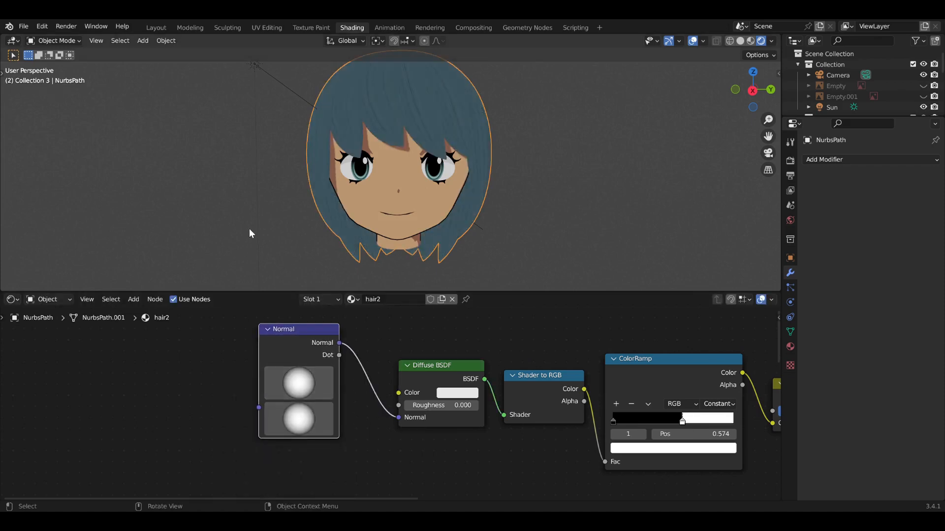
Step: Try the shading ColorRamp's white stop at position 0.338 and compare the hair in solid and rendered shading
{"action": "mouse_move", "coordinate": [535, 184]}
{"action": "middle_mouse_down"}
{"action": "mouse_move", "coordinate": [453, 205]}
{"action": "mouse_move", "coordinate": [436, 186]}
{"action": "mouse_move", "coordinate": [514, 186]}
{"action": "mouse_move", "coordinate": [555, 208]}
{"action": "mouse_move", "coordinate": [525, 218]}
{"action": "middle_mouse_up"}
{"action": "left_click_drag", "start_coordinate": [684, 423], "coordinate": [652, 428]}
{"action": "mouse_move", "coordinate": [598, 163]}
{"action": "middle_mouse_down"}
{"action": "mouse_move", "coordinate": [615, 154]}
{"action": "mouse_move", "coordinate": [459, 169]}
{"action": "mouse_move", "coordinate": [539, 249]}
{"action": "mouse_move", "coordinate": [660, 224]}
{"action": "mouse_move", "coordinate": [640, 161]}
{"action": "middle_mouse_up"}
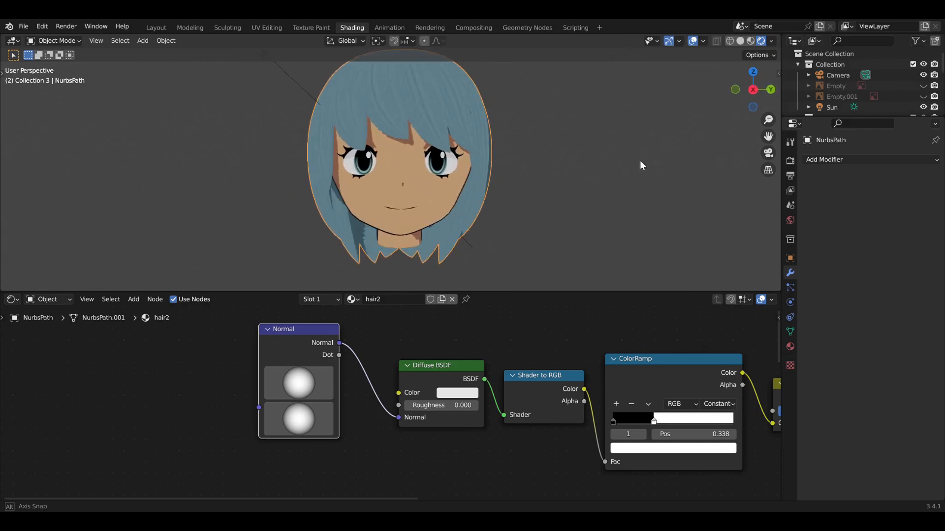
{"action": "left_click", "coordinate": [740, 41]}
{"action": "left_click", "coordinate": [761, 41]}
Step: Disconnect the Normal node from the Diffuse BSDF and set the shading ColorRamp's white stop to position 0.616
{"action": "left_click_drag", "start_coordinate": [394, 417], "coordinate": [403, 442]}
{"action": "left_click_drag", "start_coordinate": [655, 422], "coordinate": [688, 421]}
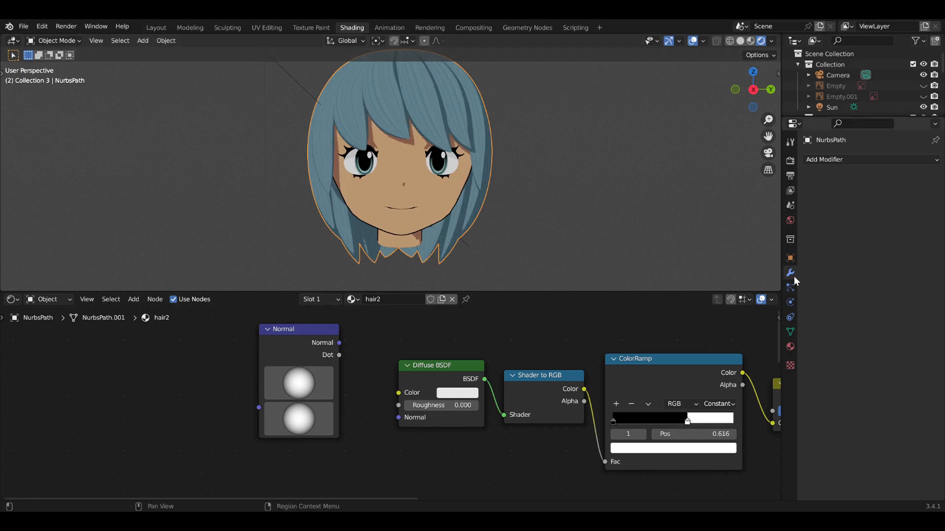
Step: Select the hair with the head as the active object and copy the head's modifiers to the hair
{"action": "left_click", "coordinate": [409, 169]}
{"action": "left_click", "coordinate": [408, 115]}
{"action": "left_click", "coordinate": [398, 162], "text": "shift"}
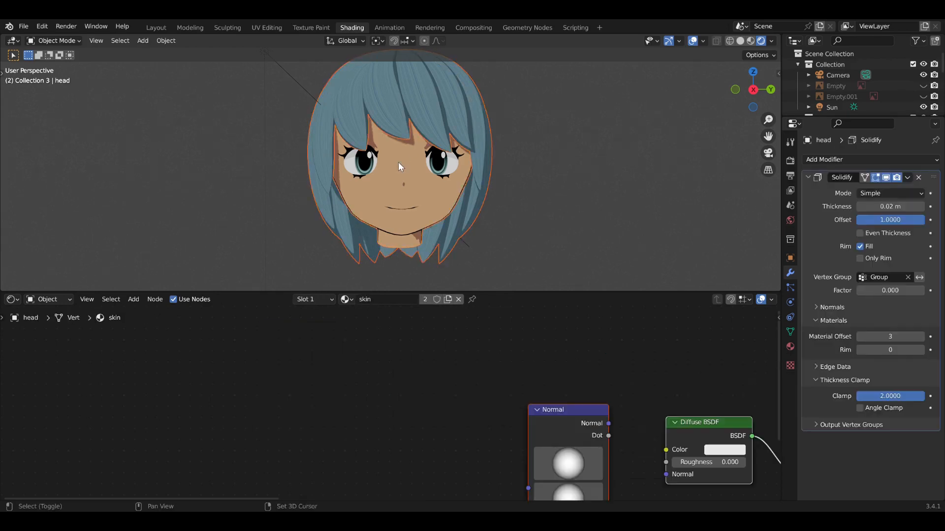
{"action": "left_click", "coordinate": [160, 41]}
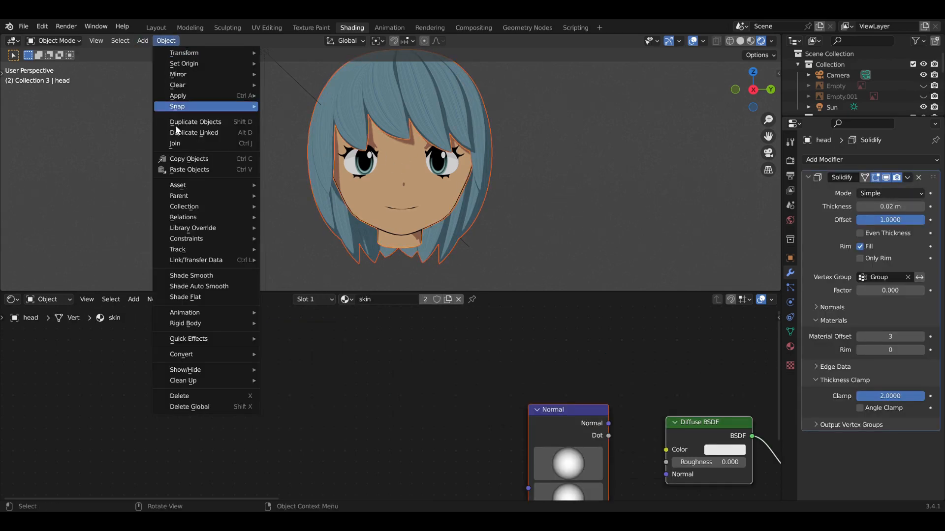
{"action": "mouse_move", "coordinate": [193, 260]}
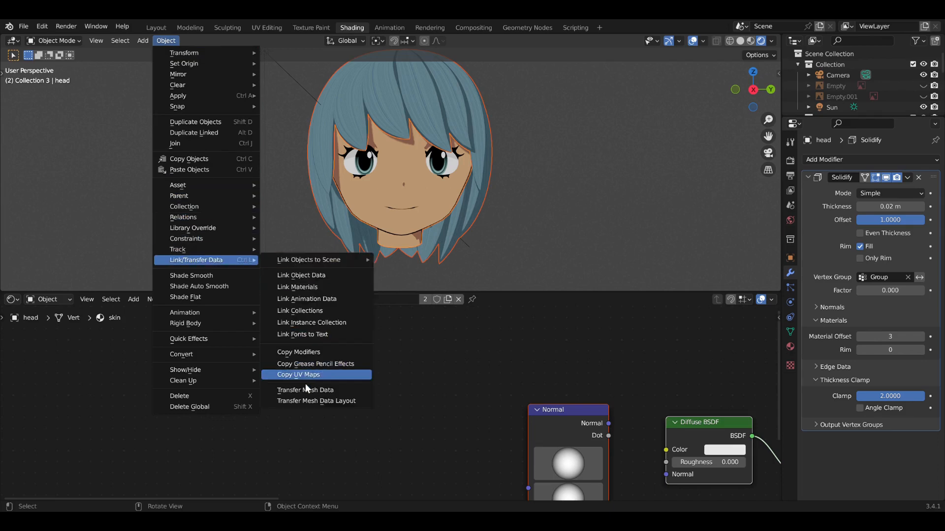
{"action": "left_click", "coordinate": [307, 353]}
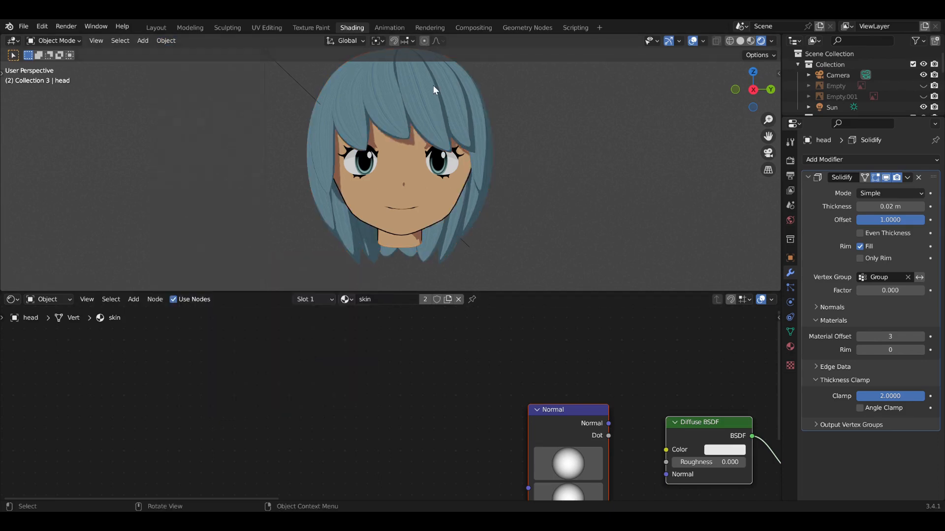
Step: Clear the vertex group from the hair's Solidify modifier and check its normals and materials settings
{"action": "left_click", "coordinate": [433, 84]}
{"action": "left_click", "coordinate": [907, 277]}
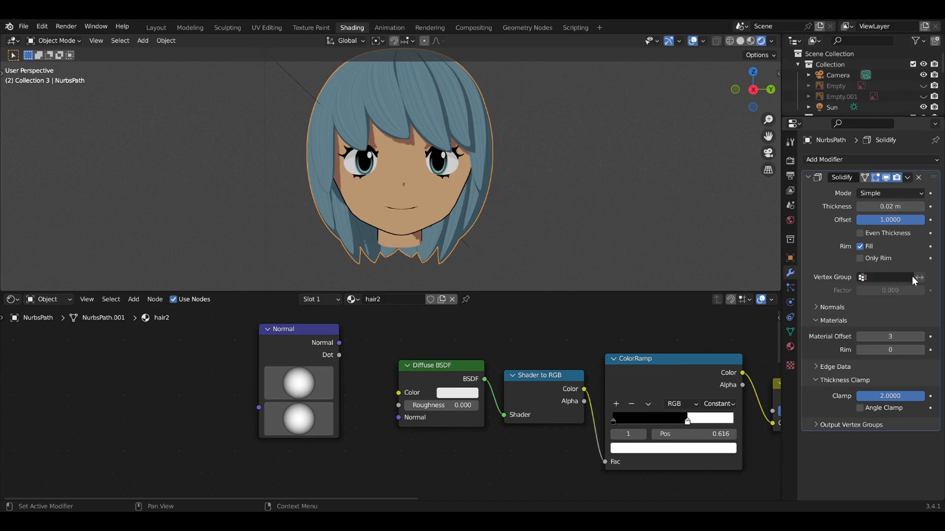
{"action": "scroll", "coordinate": [641, 218], "scroll_direction": "up", "scroll_amount": 4}
{"action": "left_click", "coordinate": [816, 307]}
{"action": "left_click", "coordinate": [816, 307]}
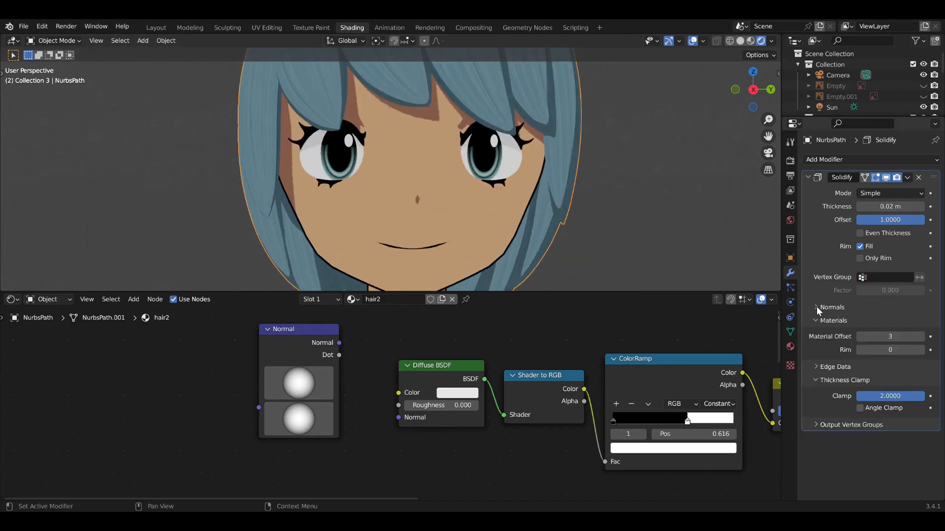
{"action": "left_click", "coordinate": [819, 323]}
{"action": "left_click", "coordinate": [819, 323]}
Step: Add a second material slot to the hair and assign the existing outline material to it
{"action": "left_click", "coordinate": [789, 346]}
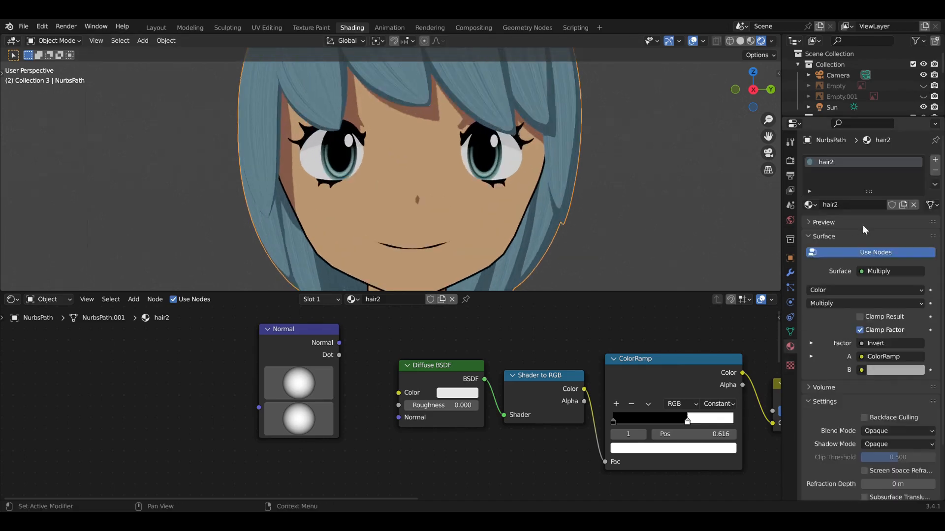
{"action": "left_click", "coordinate": [935, 159]}
{"action": "left_click", "coordinate": [808, 225]}
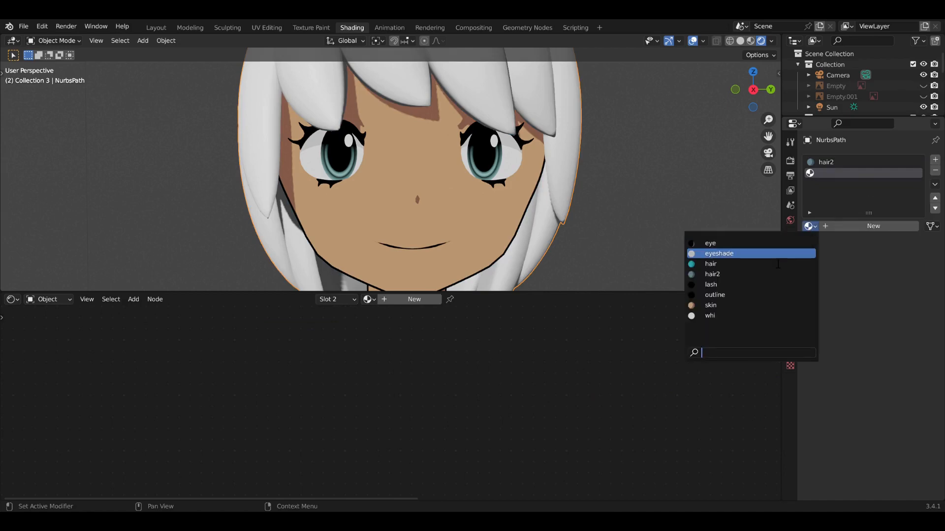
{"action": "left_click", "coordinate": [760, 295]}
{"action": "scroll", "coordinate": [661, 177], "scroll_direction": "down", "scroll_amount": 5}
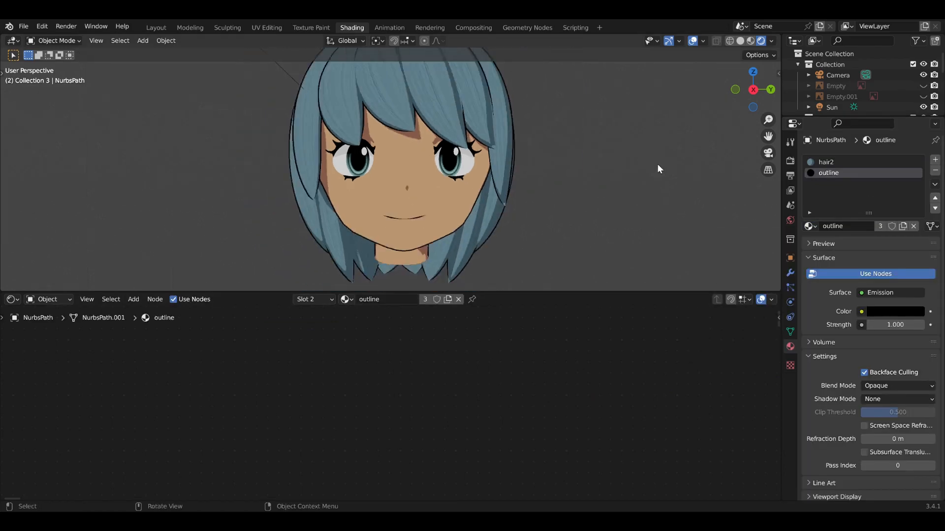
{"action": "mouse_move", "coordinate": [535, 113]}
{"action": "middle_mouse_down"}
{"action": "mouse_move", "coordinate": [525, 102]}
{"action": "mouse_move", "coordinate": [432, 94]}
{"action": "mouse_move", "coordinate": [531, 110]}
{"action": "mouse_move", "coordinate": [531, 203]}
{"action": "mouse_move", "coordinate": [517, 105]}
{"action": "middle_mouse_up"}
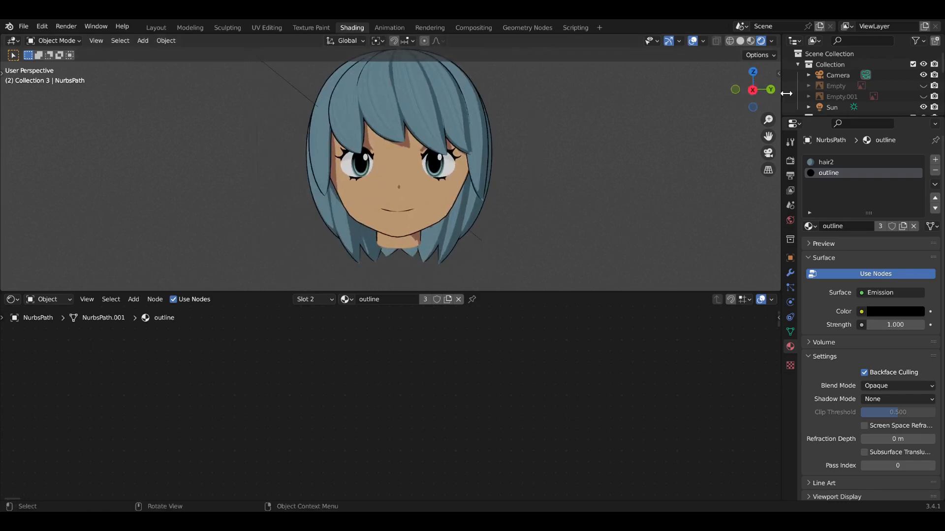
Step: Inspect the outlined hair from the back and front, and in the Layout workspace with overlays hidden
{"action": "left_click", "coordinate": [753, 89]}
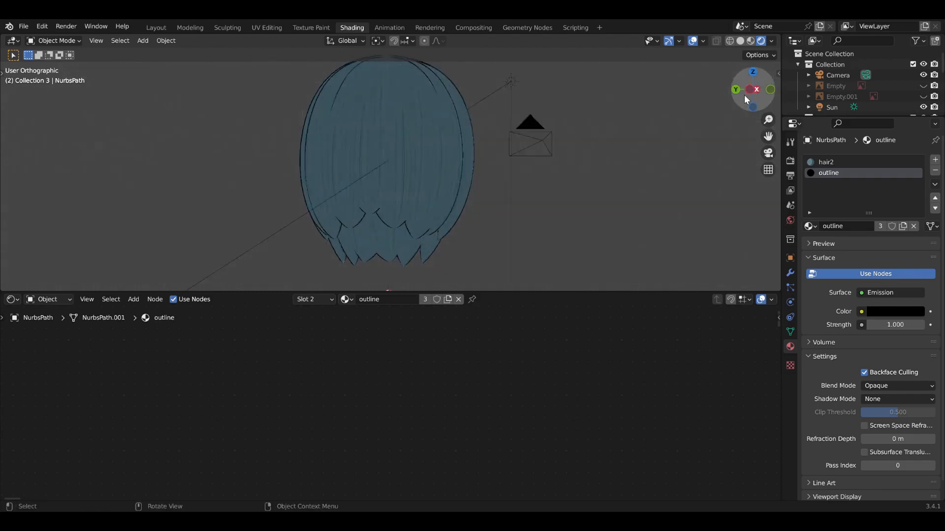
{"action": "left_click", "coordinate": [752, 90]}
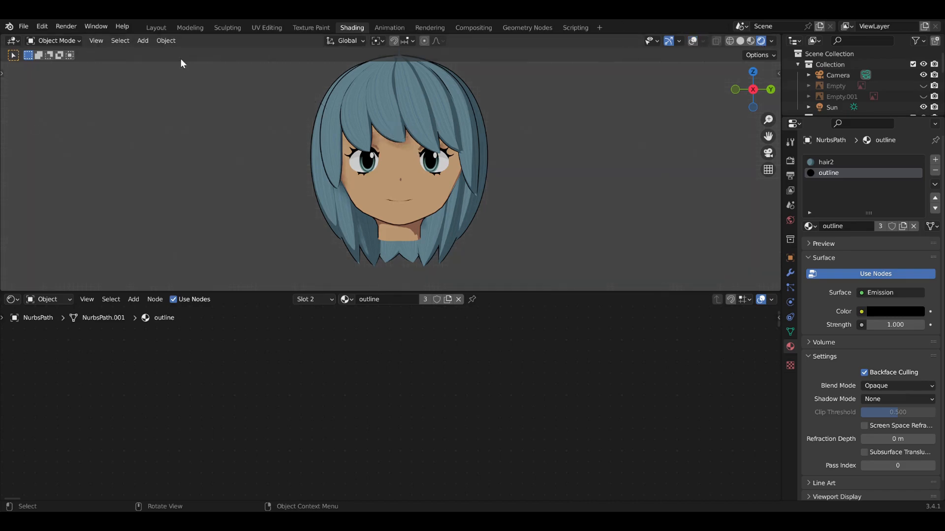
{"action": "left_click", "coordinate": [163, 26]}
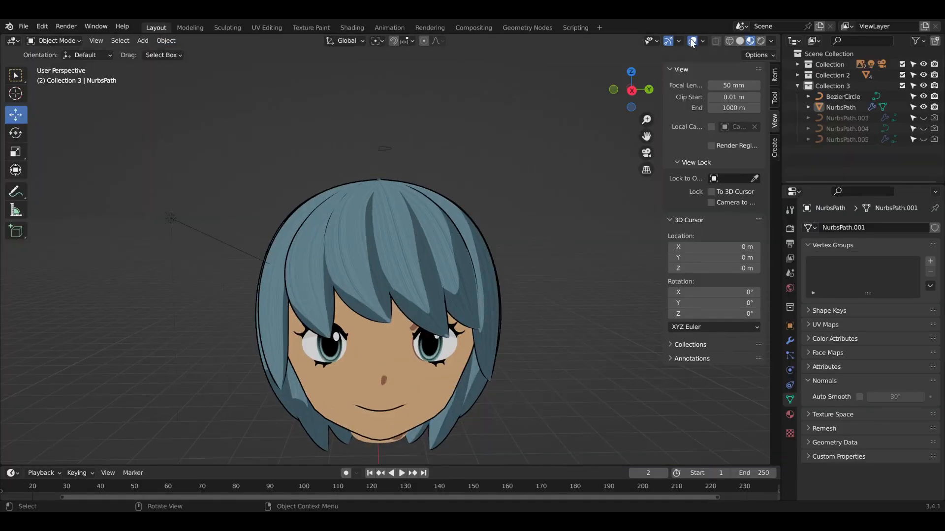
{"action": "middle_click_drag", "start_coordinate": [496, 334], "coordinate": [494, 362]}
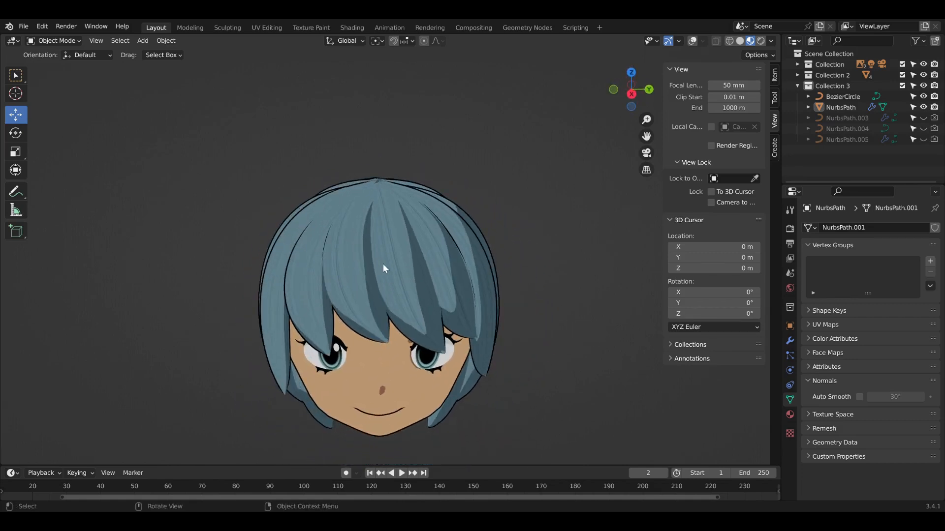
Step: Try an offset of -1 in the hair's Solidify modifier and return the offset to 1
{"action": "scroll", "coordinate": [380, 246], "scroll_direction": "up", "scroll_amount": 4}
{"action": "mouse_move", "coordinate": [371, 197]}
{"action": "middle_mouse_down"}
{"action": "mouse_move", "coordinate": [435, 280]}
{"action": "mouse_move", "coordinate": [441, 238]}
{"action": "mouse_move", "coordinate": [377, 193]}
{"action": "middle_mouse_up"}
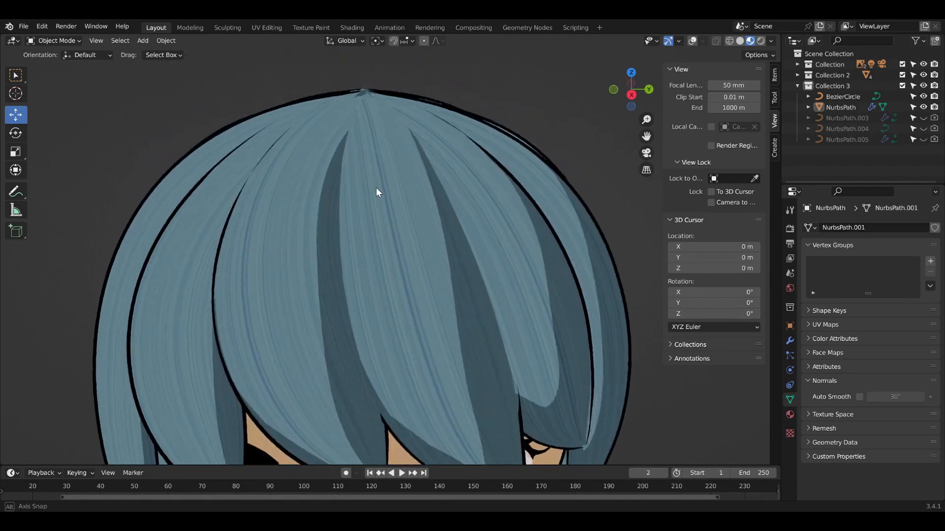
{"action": "left_click", "coordinate": [790, 341]}
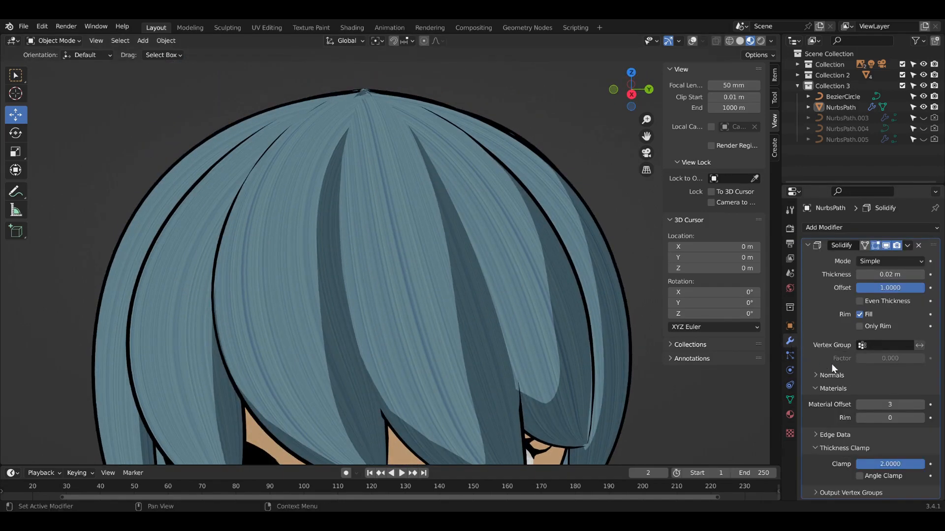
{"action": "left_click", "coordinate": [893, 290]}
{"action": "type", "text": "-1"}
{"action": "key", "text": "Return"}
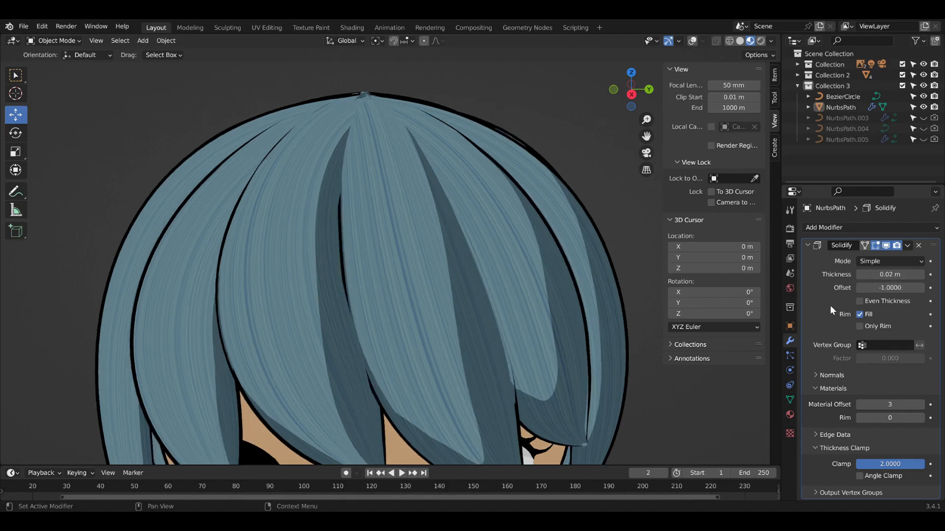
{"action": "left_click", "coordinate": [889, 286]}
{"action": "type", "text": "1"}
{"action": "key", "text": "Return"}
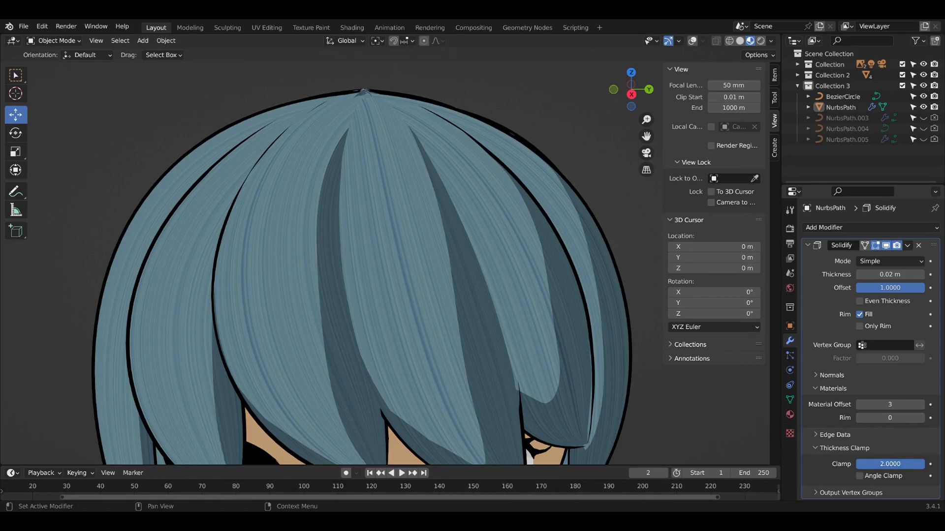
Step: Check the Solidify modifier's normals settings and examine the hair outline around the head from several angles
{"action": "left_click", "coordinate": [817, 387]}
{"action": "left_click", "coordinate": [816, 377]}
{"action": "left_click", "coordinate": [817, 377]}
{"action": "scroll", "coordinate": [434, 232], "scroll_direction": "down", "scroll_amount": 8}
{"action": "middle_click_drag", "start_coordinate": [434, 232], "coordinate": [542, 225]}
{"action": "scroll", "coordinate": [355, 389], "scroll_direction": "up", "scroll_amount": 3}
{"action": "middle_click_drag", "start_coordinate": [515, 388], "coordinate": [433, 376]}
{"action": "middle_click_drag", "start_coordinate": [485, 414], "coordinate": [494, 353], "text": "shift"}
{"action": "scroll", "coordinate": [484, 330], "scroll_direction": "up", "scroll_amount": 1}
{"action": "scroll", "coordinate": [503, 353], "scroll_direction": "down", "scroll_amount": 3}
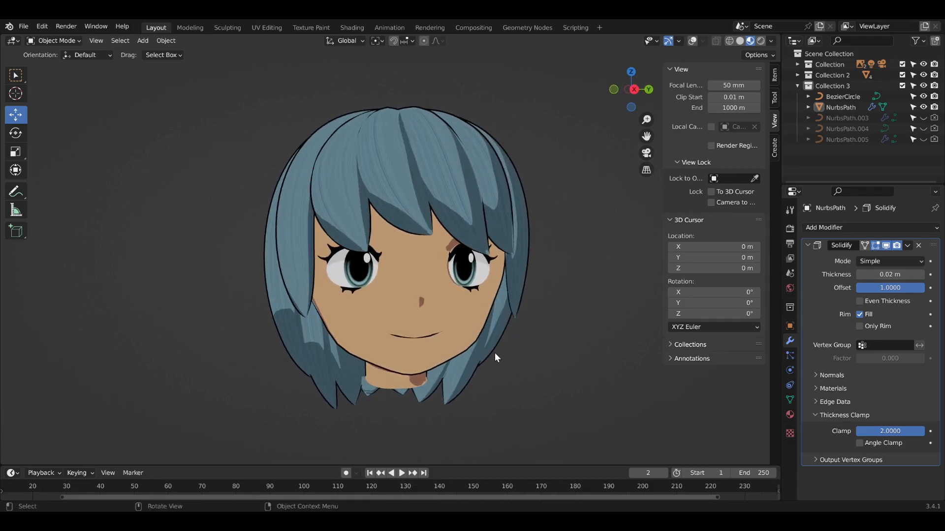
Step: Select the eye and examine its material's node setup in the Shading workspace alongside the rendered face
{"action": "left_click", "coordinate": [359, 284]}
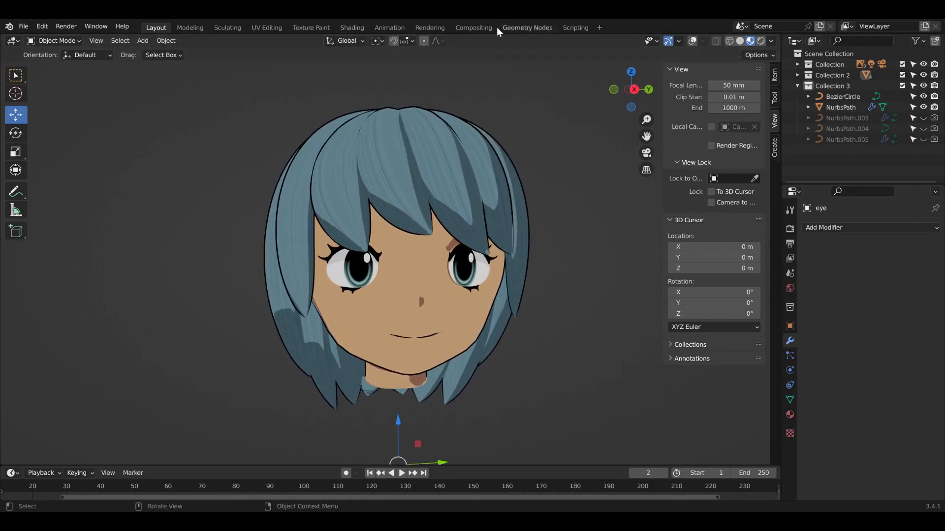
{"action": "left_click", "coordinate": [348, 27]}
{"action": "scroll", "coordinate": [454, 404], "scroll_direction": "down", "scroll_amount": 3}
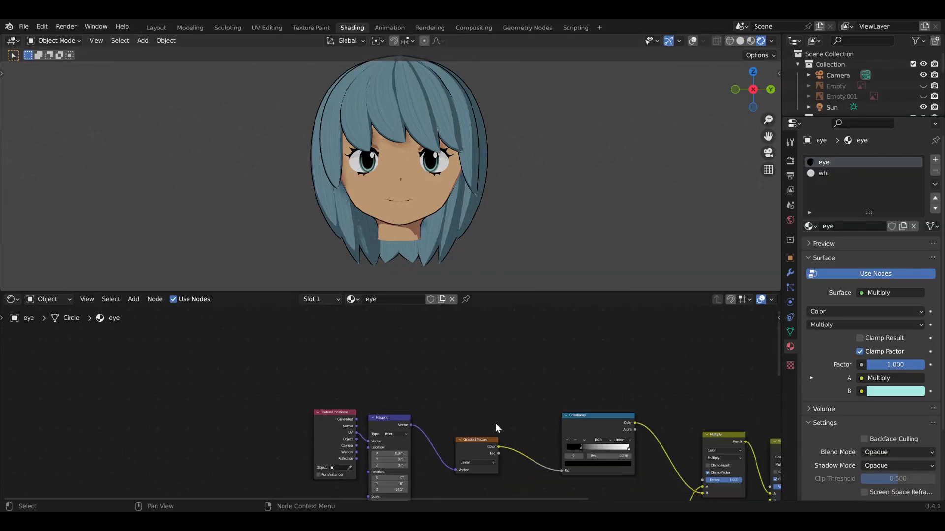
{"action": "middle_click_drag", "start_coordinate": [495, 423], "coordinate": [354, 339]}
{"action": "scroll", "coordinate": [397, 388], "scroll_direction": "down", "scroll_amount": 2}
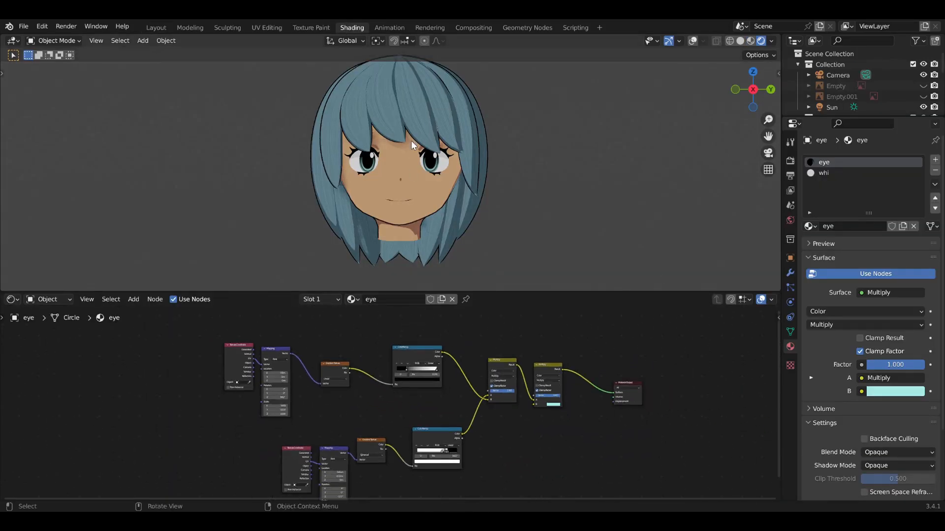
{"action": "scroll", "coordinate": [403, 164], "scroll_direction": "up", "scroll_amount": 4}
{"action": "scroll", "coordinate": [403, 166], "scroll_direction": "down", "scroll_amount": 4}
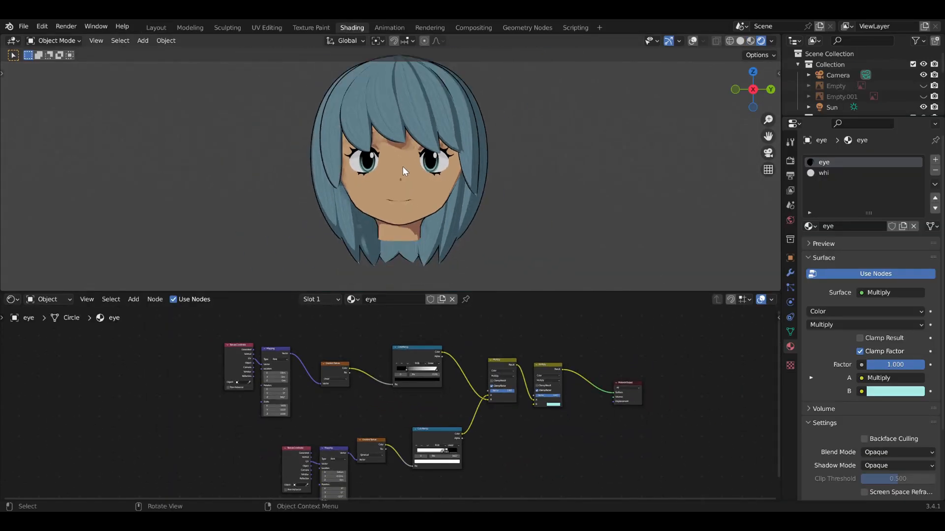